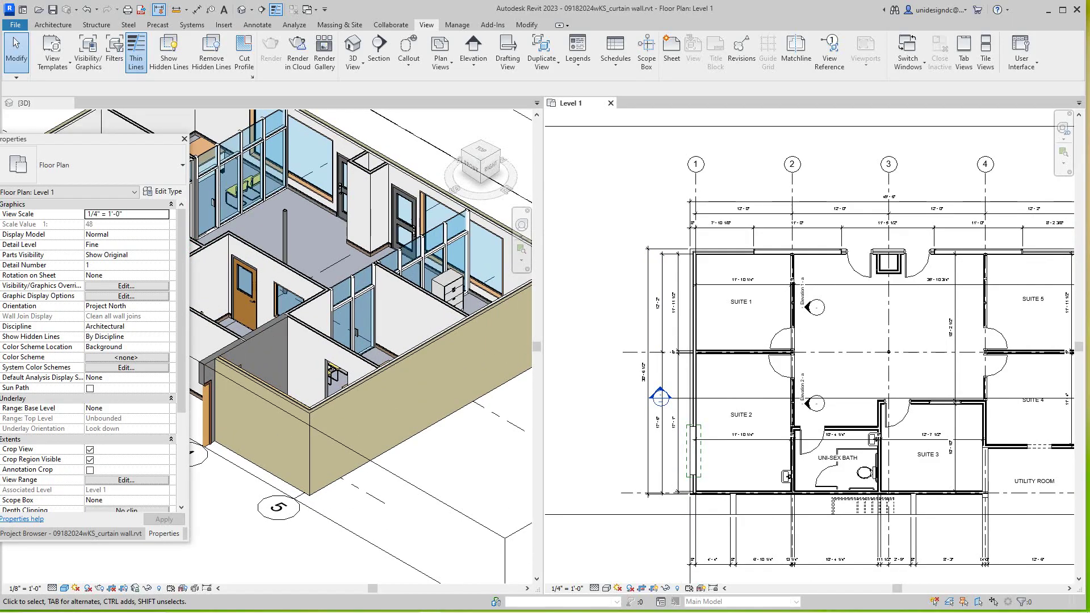
- Examine the building's layout and interior walls in the 3D view alongside the Level 1 floor plan
{"action": "scroll", "coordinate": [349, 357], "scroll_direction": "down", "scroll_amount": 4}
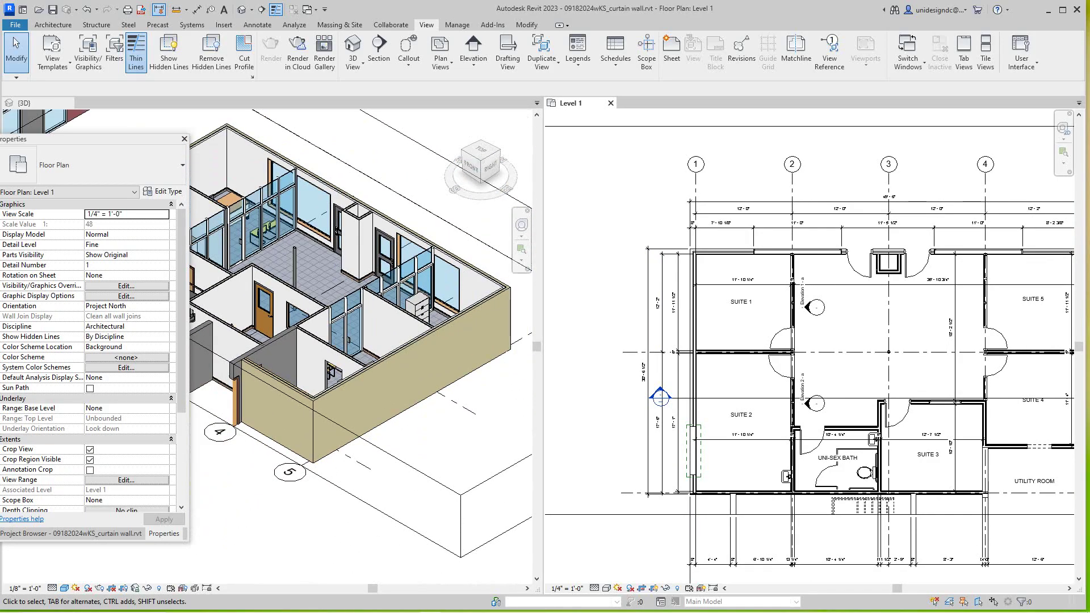
{"action": "left_click", "coordinate": [398, 270]}
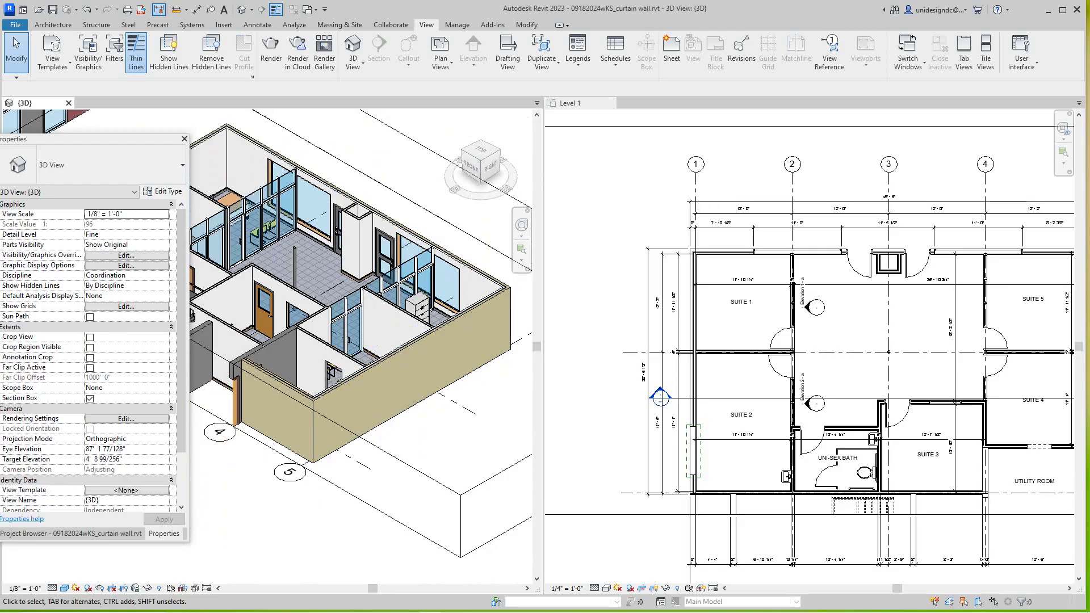
{"action": "scroll", "coordinate": [686, 352], "scroll_direction": "down", "scroll_amount": 2}
{"action": "scroll", "coordinate": [614, 152], "scroll_direction": "down", "scroll_amount": 1}
{"action": "left_click", "coordinate": [613, 152]}
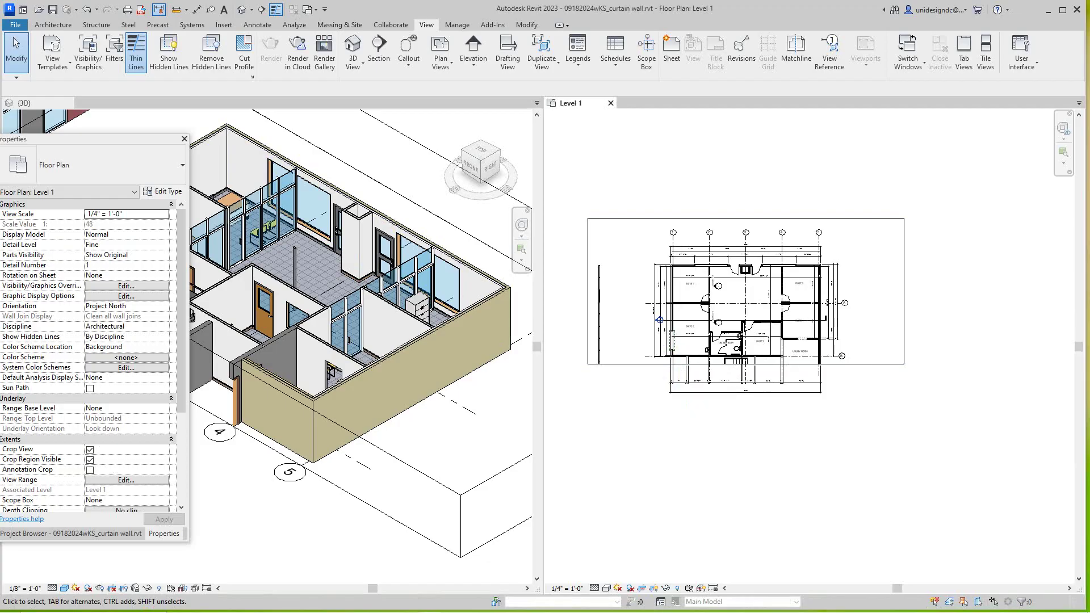
{"action": "scroll", "coordinate": [356, 291], "scroll_direction": "down", "scroll_amount": 3}
{"action": "scroll", "coordinate": [357, 291], "scroll_direction": "down", "scroll_amount": 2}
{"action": "middle_click_drag", "start_coordinate": [356, 291], "coordinate": [440, 359]}
{"action": "scroll", "coordinate": [432, 308], "scroll_direction": "up", "scroll_amount": 4}
{"action": "scroll", "coordinate": [324, 254], "scroll_direction": "up", "scroll_amount": 1}
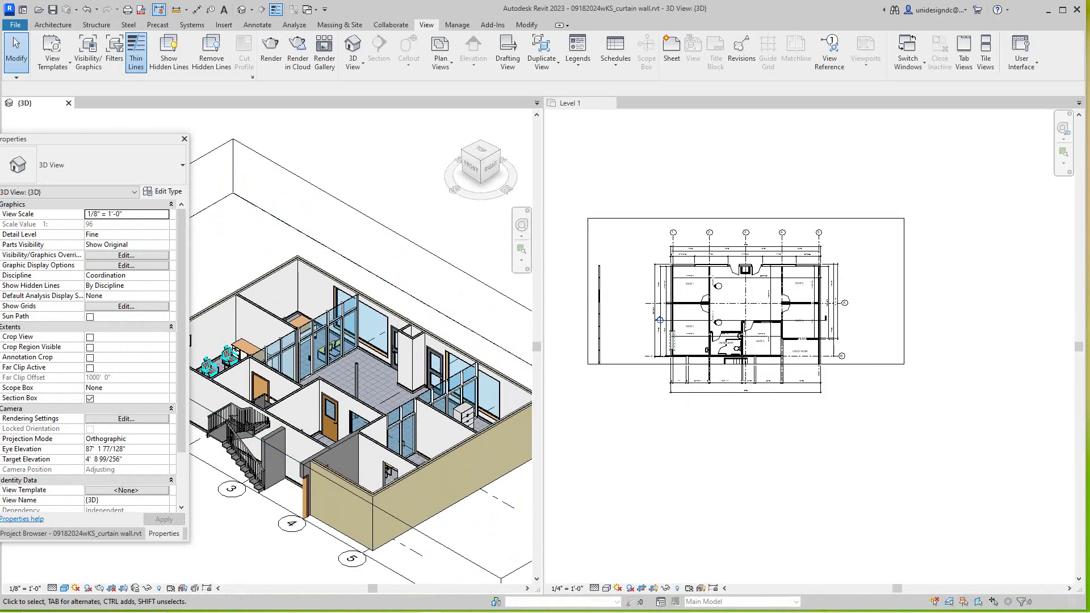
{"action": "middle_click_drag", "start_coordinate": [324, 254], "coordinate": [342, 268]}
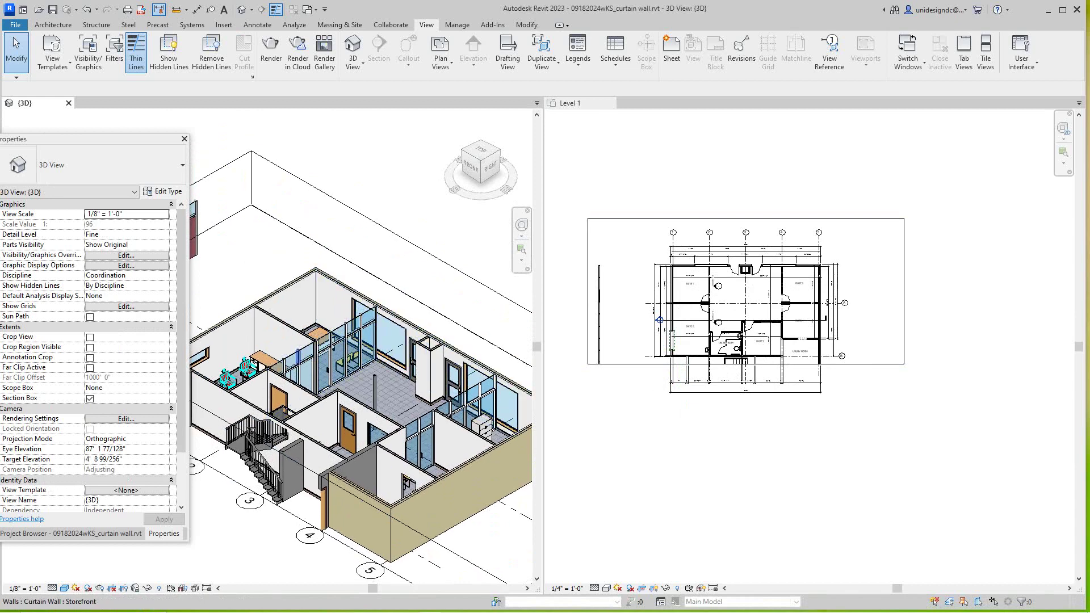
{"action": "scroll", "coordinate": [293, 368], "scroll_direction": "up", "scroll_amount": 2}
{"action": "scroll", "coordinate": [276, 330], "scroll_direction": "down", "scroll_amount": 3}
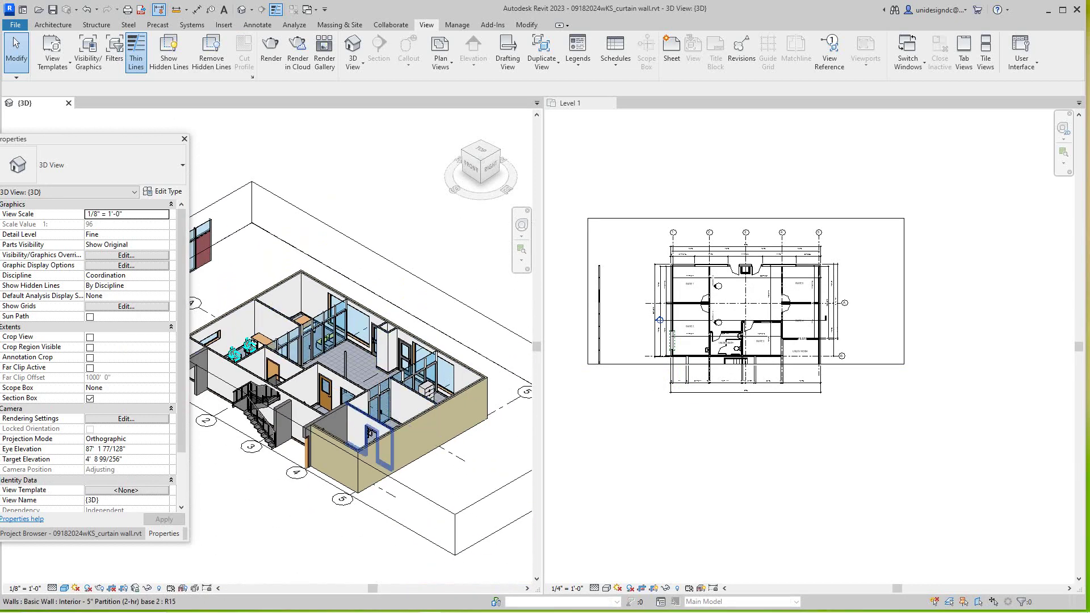
{"action": "scroll", "coordinate": [403, 419], "scroll_direction": "down", "scroll_amount": 1}
{"action": "middle_click_drag", "start_coordinate": [403, 419], "coordinate": [432, 373]}
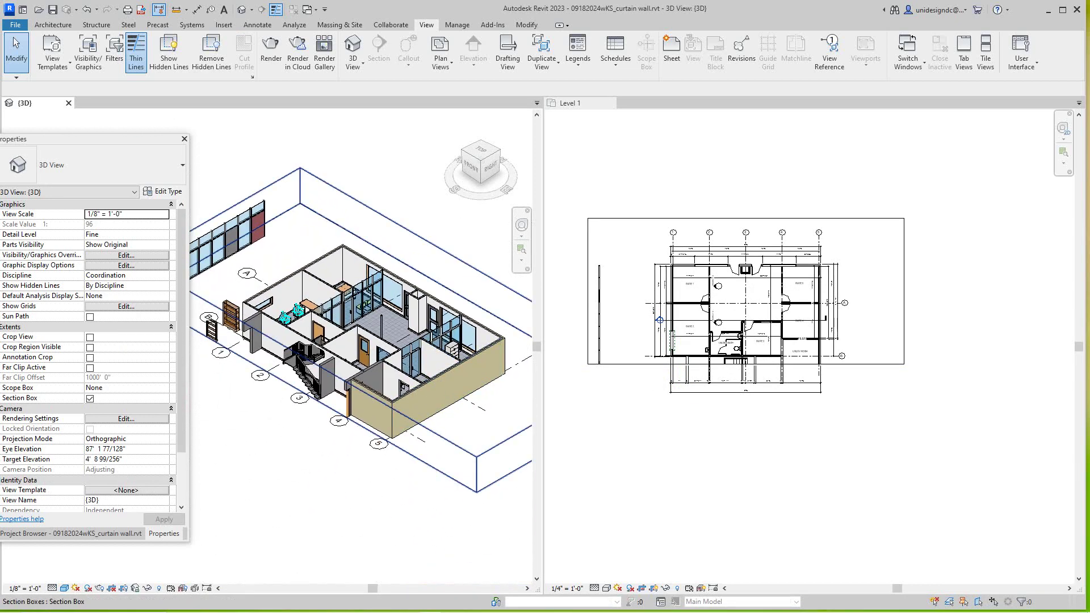
{"action": "scroll", "coordinate": [318, 287], "scroll_direction": "up", "scroll_amount": 3}
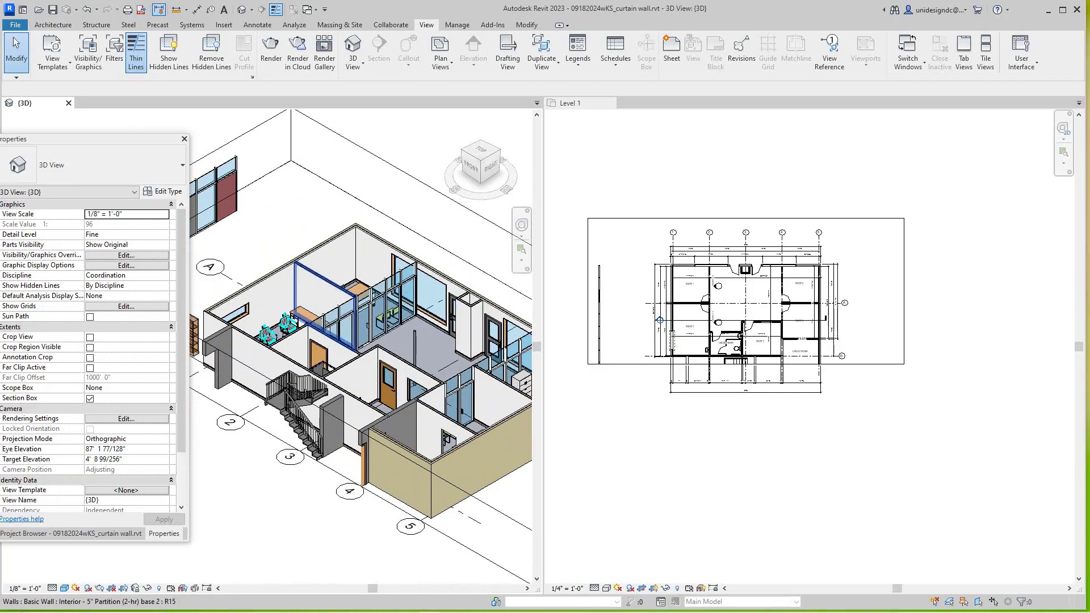
{"action": "scroll", "coordinate": [274, 280], "scroll_direction": "down", "scroll_amount": 5}
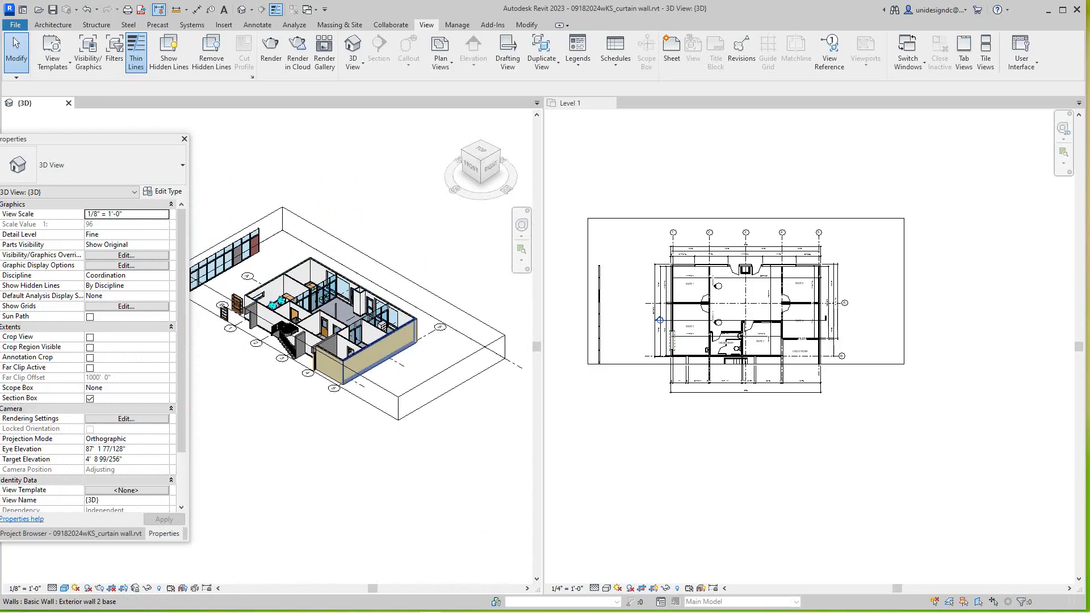
{"action": "middle_click_drag", "start_coordinate": [376, 358], "coordinate": [361, 379]}
- Start an architectural wall in the Level 1 plan without saving the project, and open the Generic - 8" type properties
{"action": "middle_click_drag", "start_coordinate": [755, 329], "coordinate": [743, 333]}
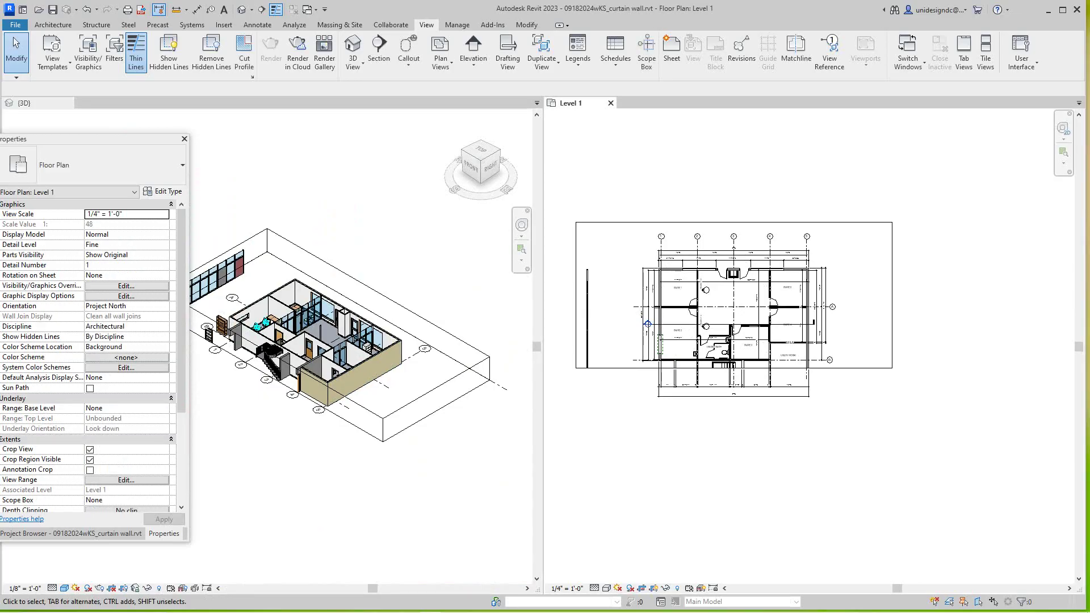
{"action": "scroll", "coordinate": [623, 338], "scroll_direction": "down", "scroll_amount": 1}
{"action": "scroll", "coordinate": [591, 229], "scroll_direction": "up", "scroll_amount": 6}
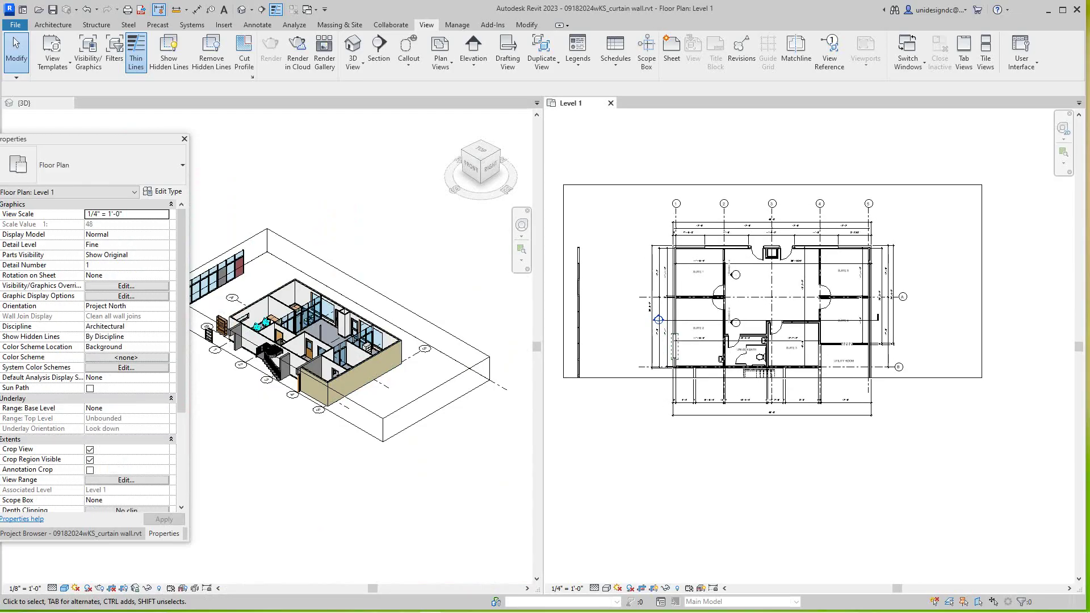
{"action": "scroll", "coordinate": [810, 486], "scroll_direction": "up", "scroll_amount": 2}
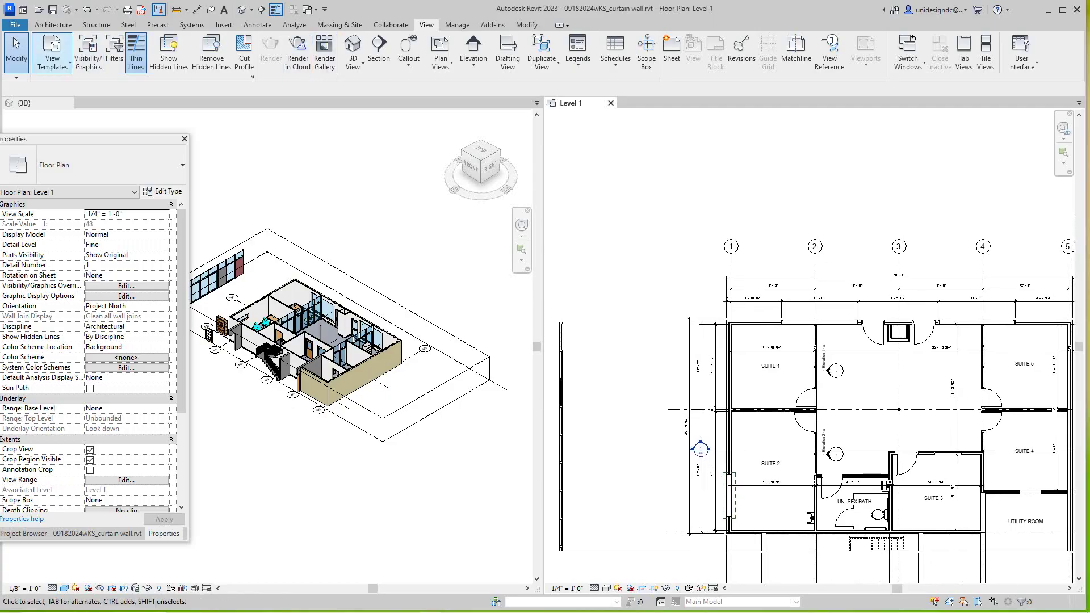
{"action": "left_click", "coordinate": [53, 24]}
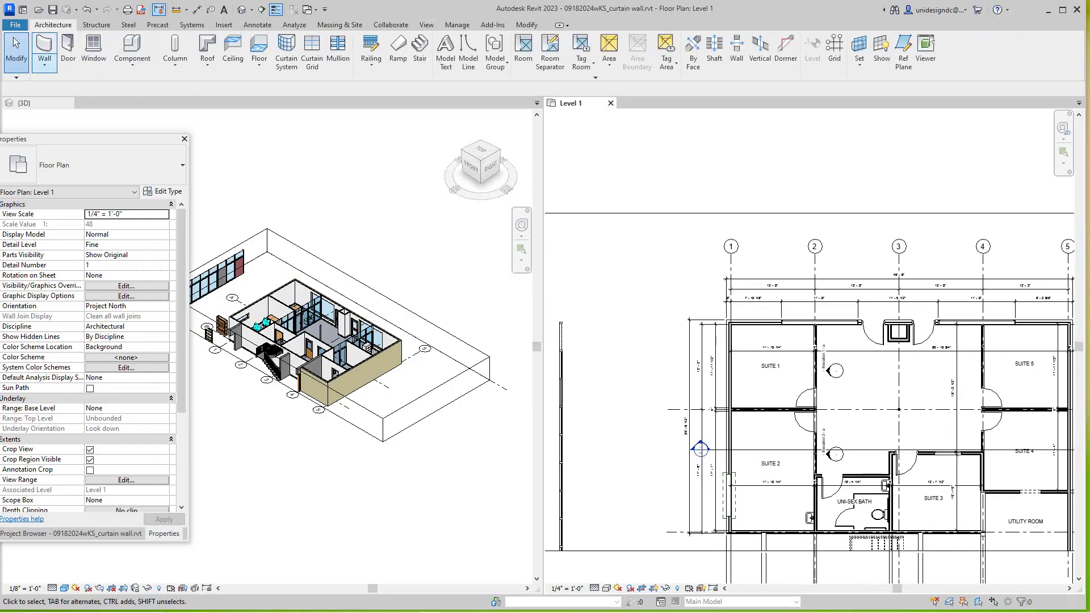
{"action": "left_click", "coordinate": [44, 64]}
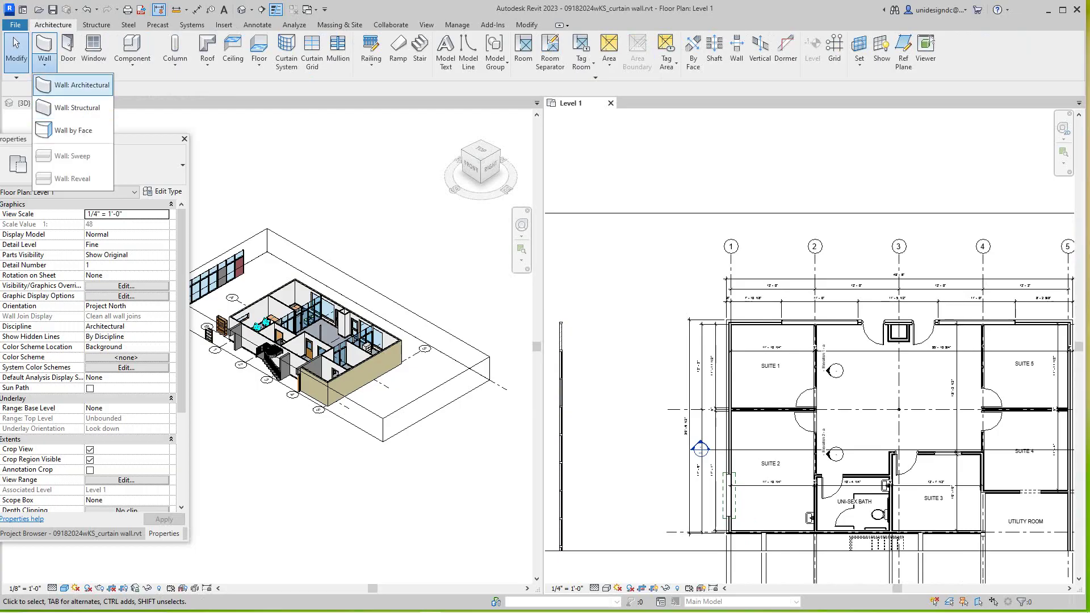
{"action": "left_click", "coordinate": [80, 85]}
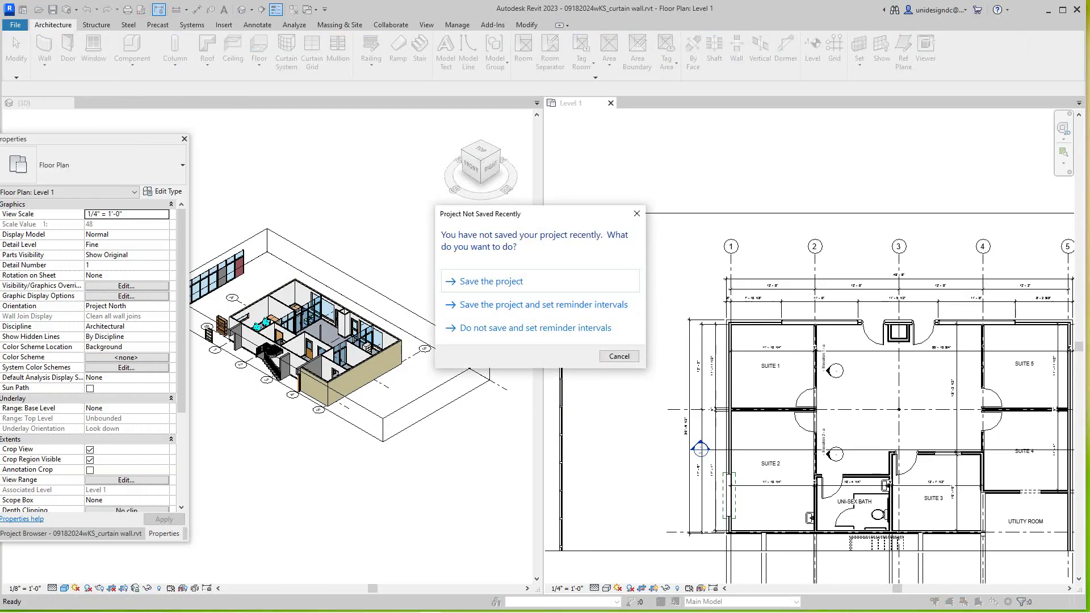
{"action": "left_click", "coordinate": [618, 356]}
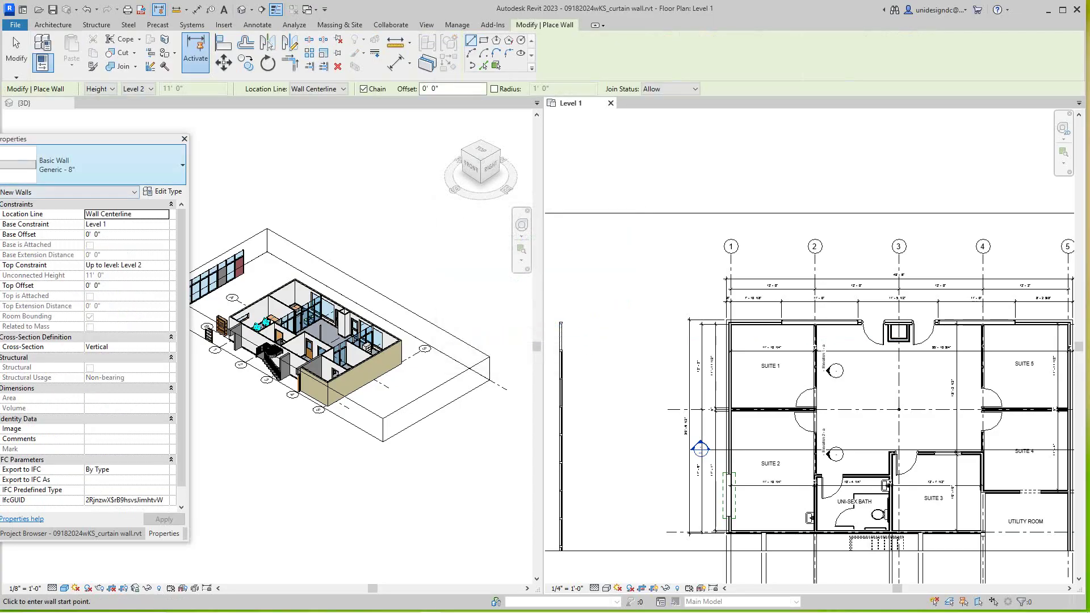
{"action": "left_click_drag", "start_coordinate": [137, 143], "coordinate": [210, 119]}
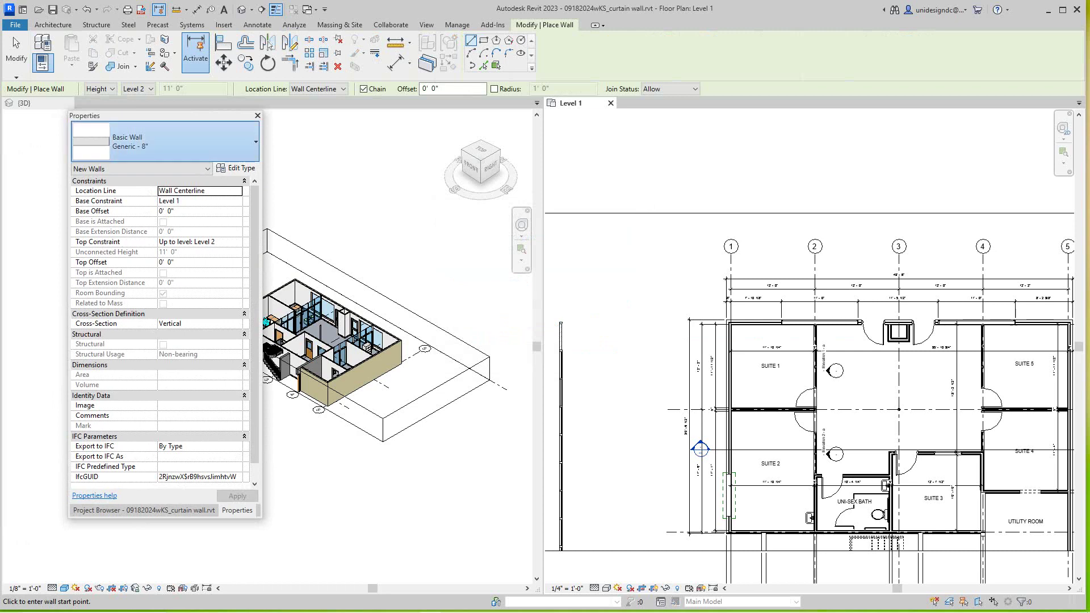
{"action": "left_click", "coordinate": [164, 141]}
{"action": "left_click", "coordinate": [165, 142]}
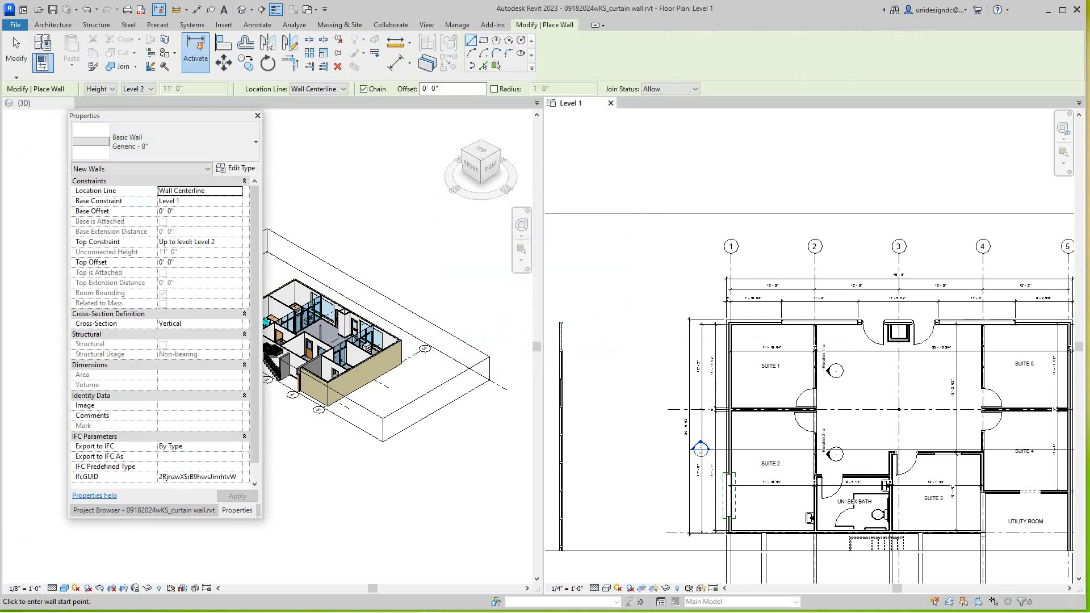
{"action": "left_click", "coordinate": [238, 169]}
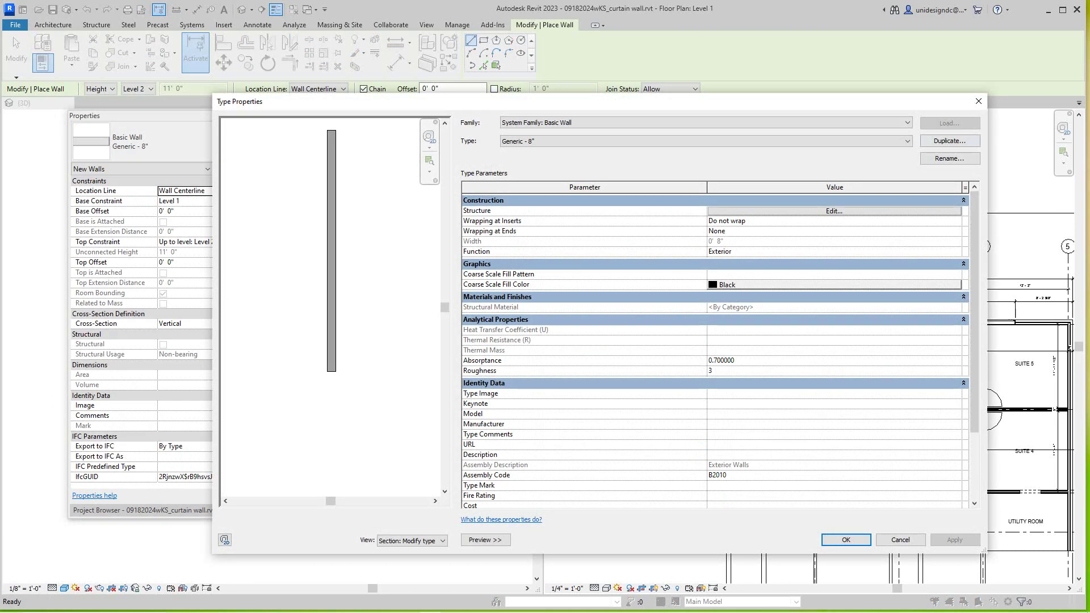
- Try to duplicate the Generic - 8" wall type under the name Adobe Exterior
{"action": "left_click", "coordinate": [949, 141]}
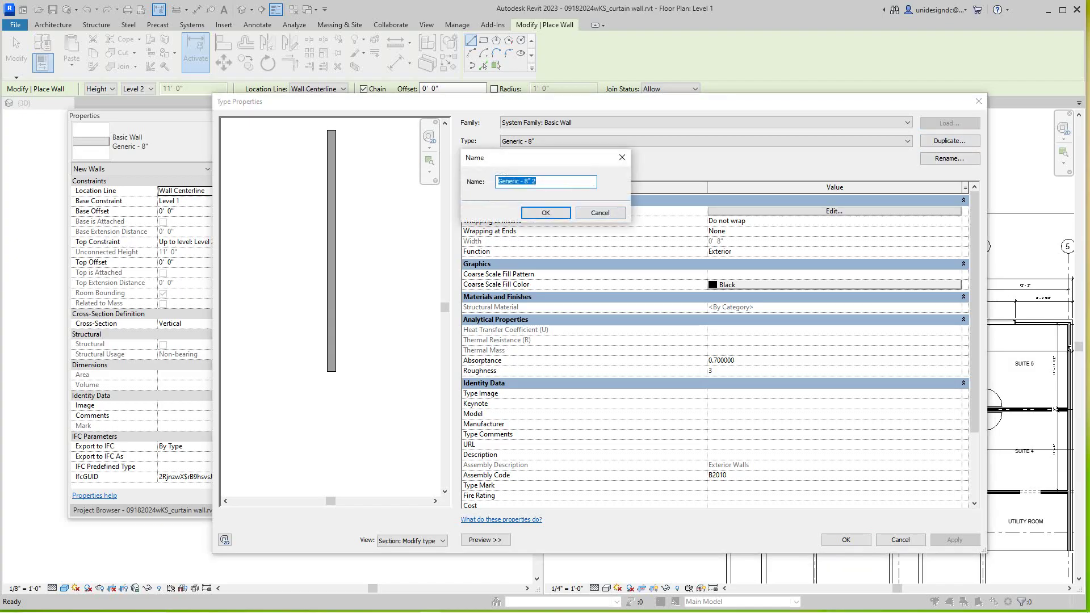
{"action": "type", "text": "Ab"}
{"action": "type", "text": "dobe"}
{"action": "type", "text": " Ex"}
{"action": "type", "text": "terior"}
{"action": "key", "text": "Return"}
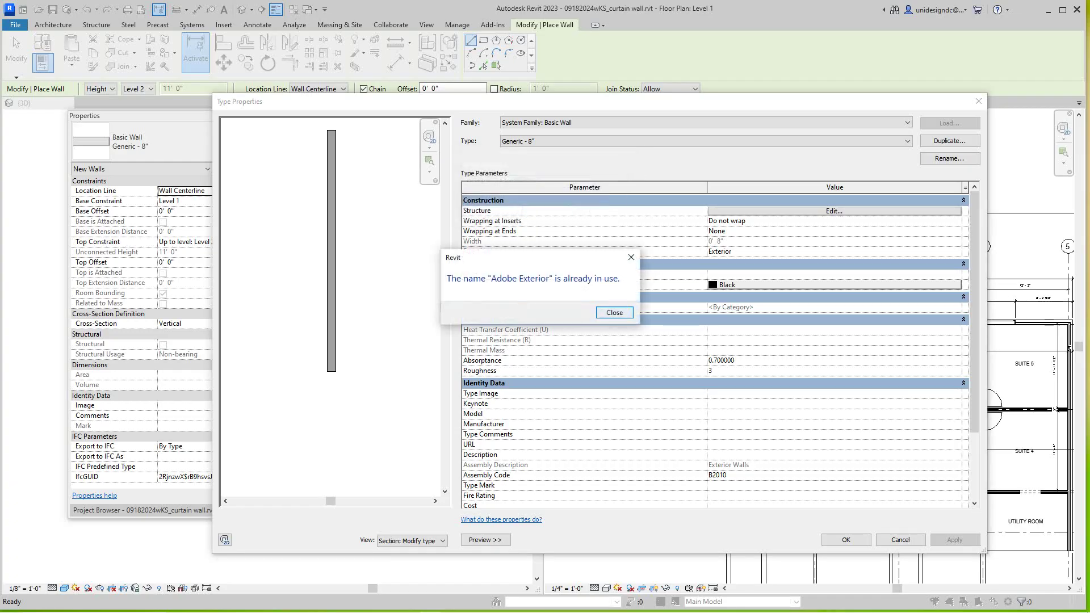
{"action": "key", "text": "Return"}
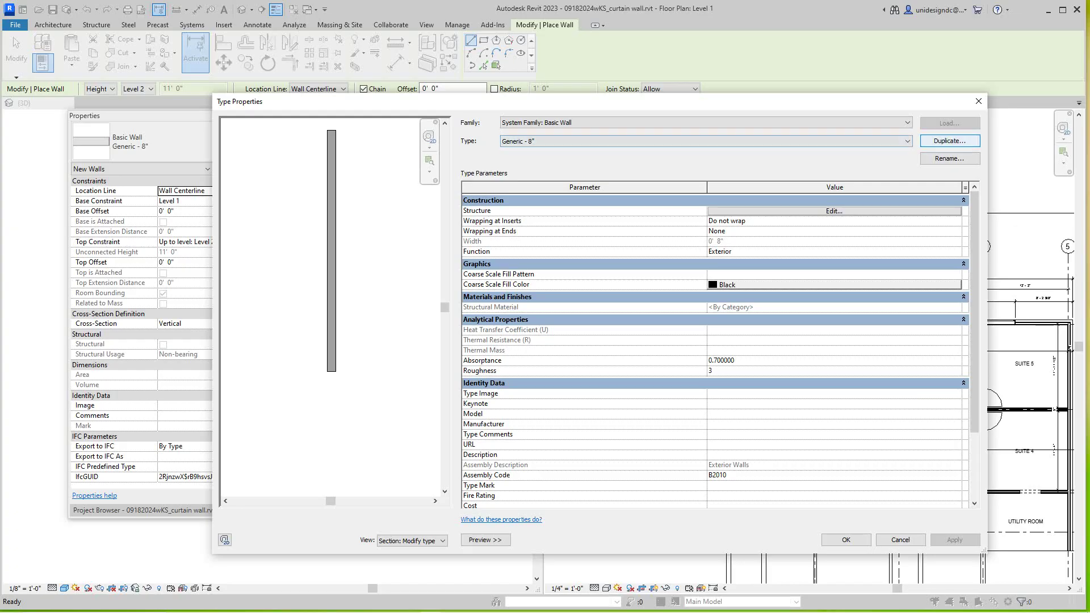
- Duplicate the Generic - 8" wall type as Adobe1-Exterior
{"action": "key", "text": "Return"}
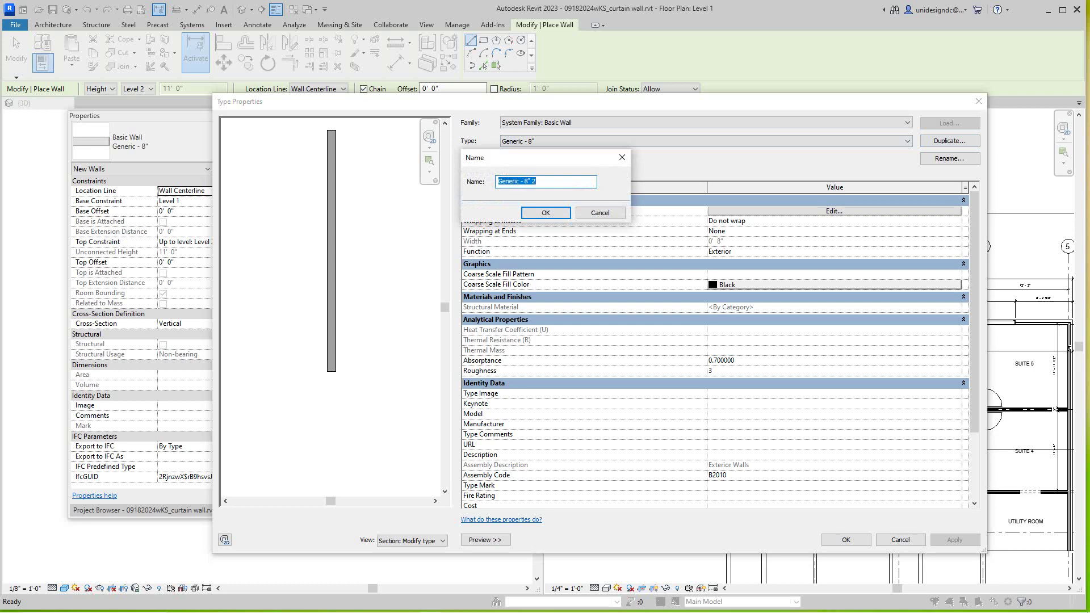
{"action": "type", "text": "Ab"}
{"action": "key", "text": "BackSpace"}
{"action": "type", "text": "dobe1"}
{"action": "key", "text": "BackSpace"}
{"action": "key", "text": "BackSpace"}
{"action": "type", "text": "1-Exterior"}
{"action": "key", "text": "Return"}
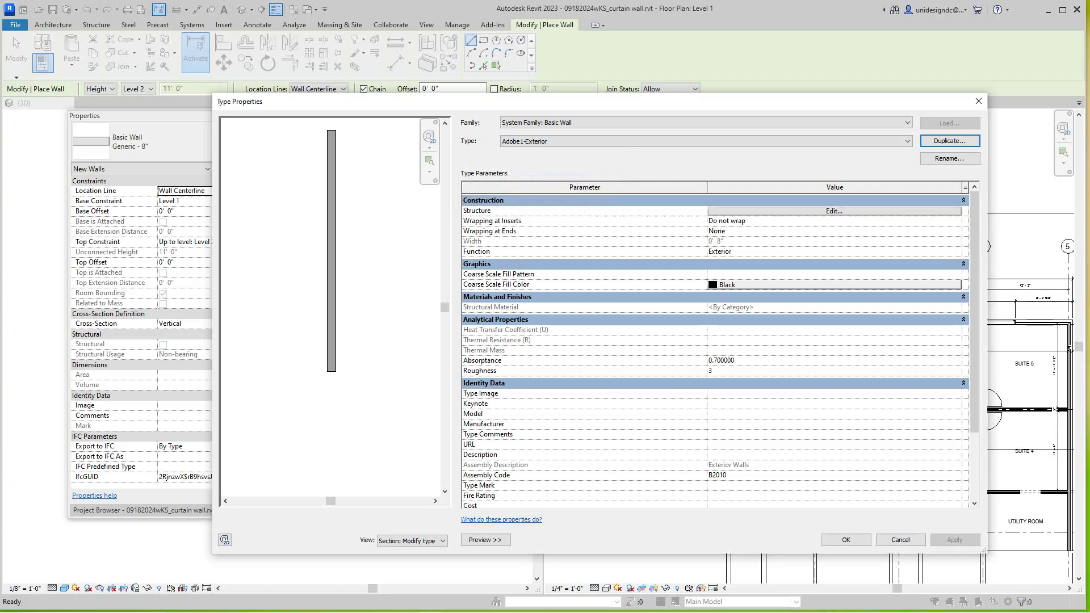
- Open the new wall type's layer assembly and bring up the material choices for the Structure [1] layer
{"action": "left_click", "coordinate": [834, 210]}
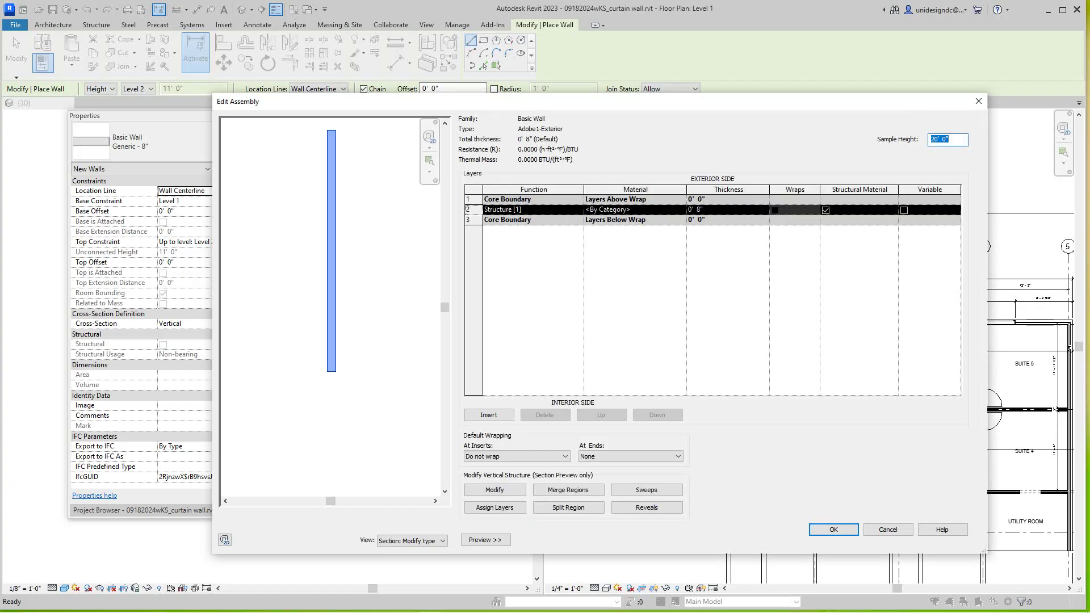
{"action": "middle_click_drag", "start_coordinate": [332, 255], "coordinate": [357, 239]}
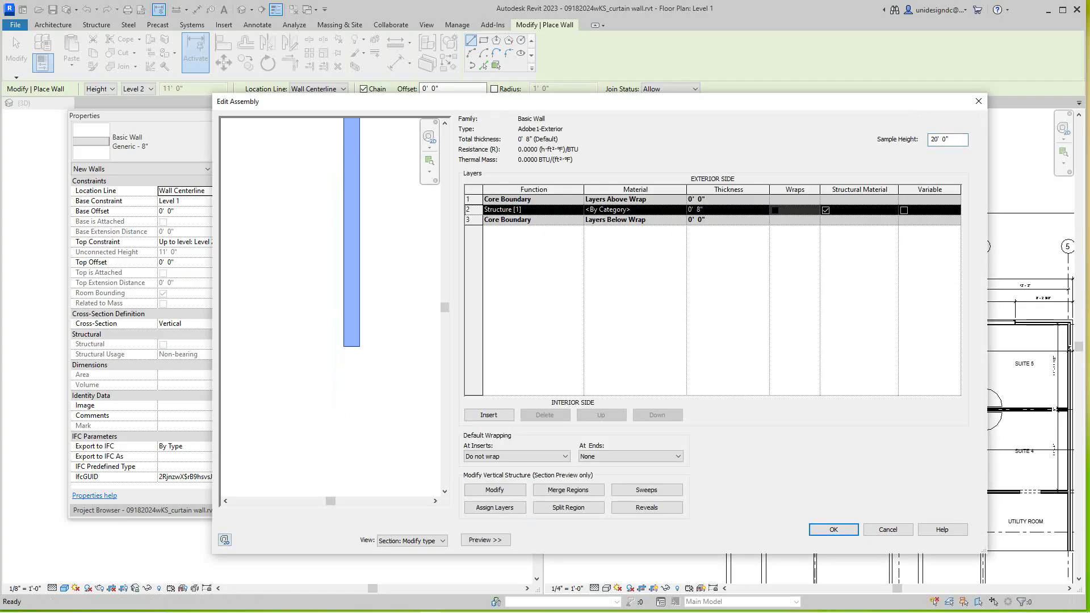
{"action": "scroll", "coordinate": [356, 238], "scroll_direction": "up", "scroll_amount": 2}
{"action": "scroll", "coordinate": [321, 293], "scroll_direction": "up", "scroll_amount": 1}
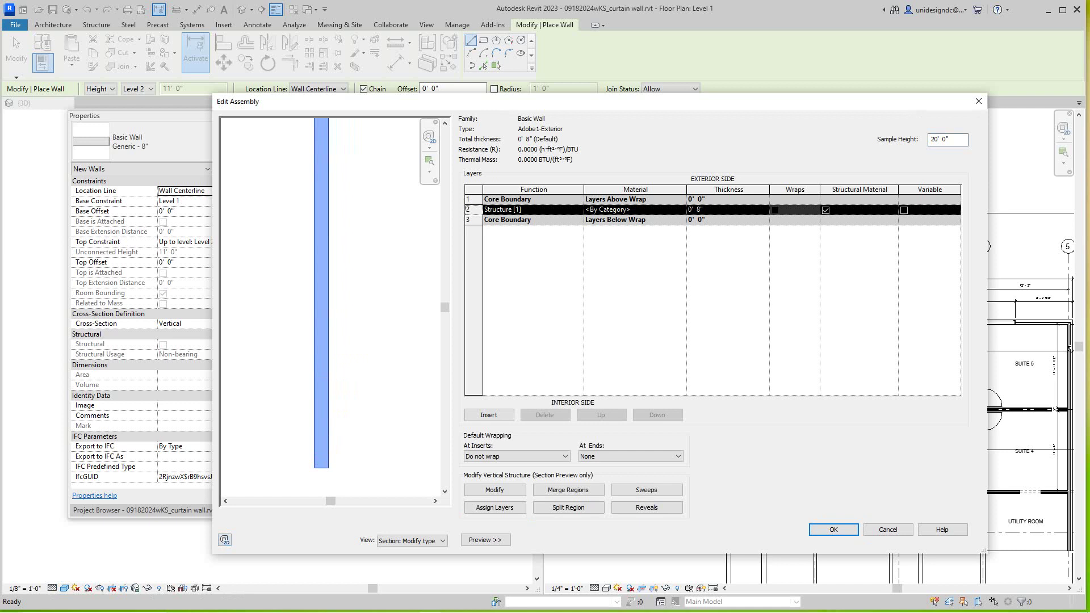
{"action": "scroll", "coordinate": [325, 299], "scroll_direction": "down", "scroll_amount": 1}
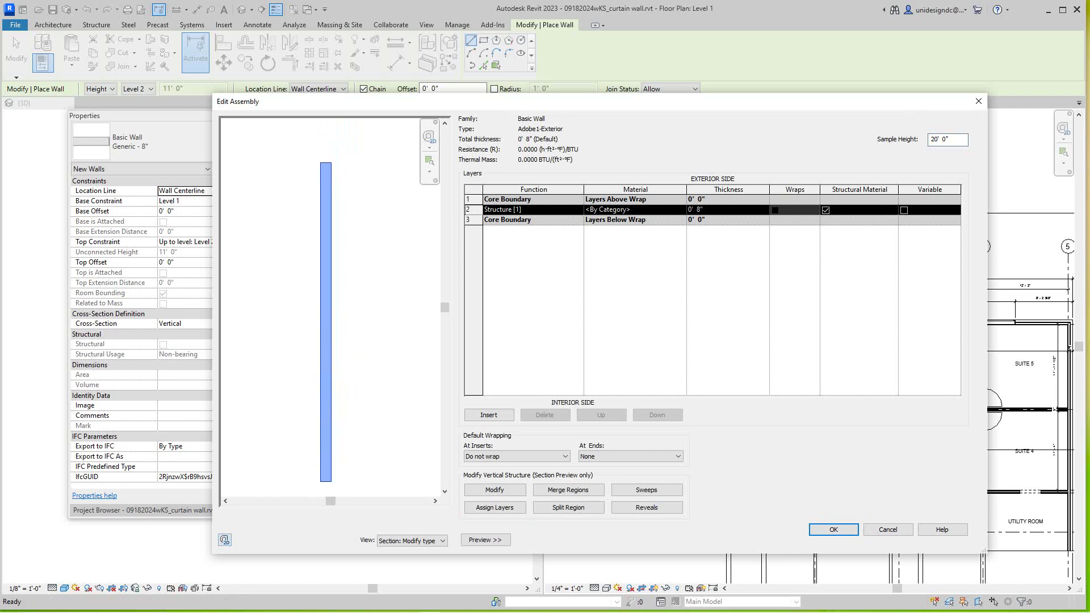
{"action": "scroll", "coordinate": [327, 318], "scroll_direction": "up", "scroll_amount": 1}
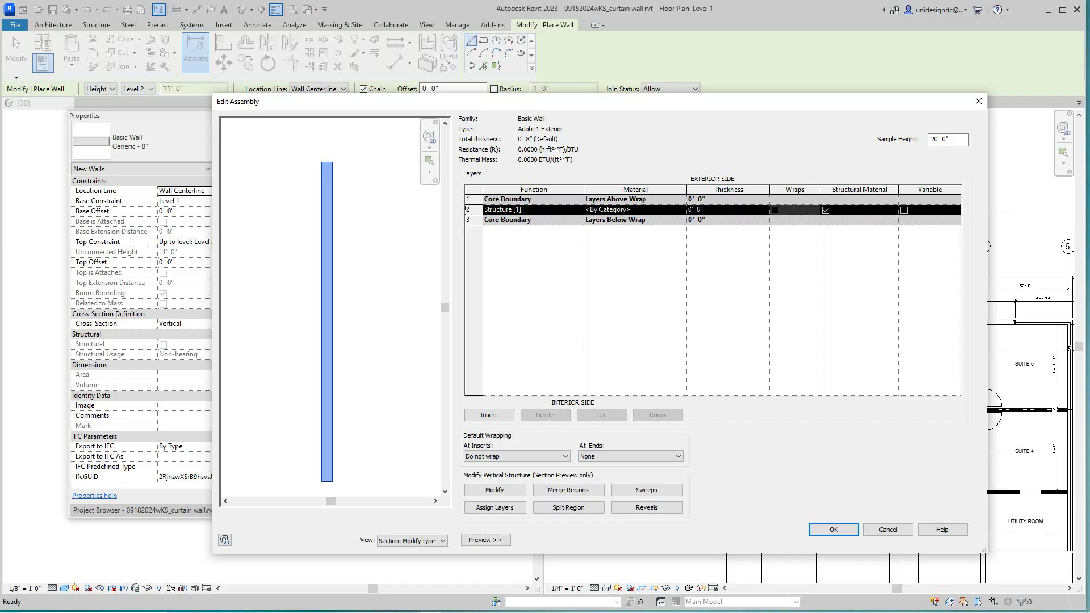
{"action": "left_click", "coordinate": [633, 210]}
{"action": "left_click", "coordinate": [682, 209]}
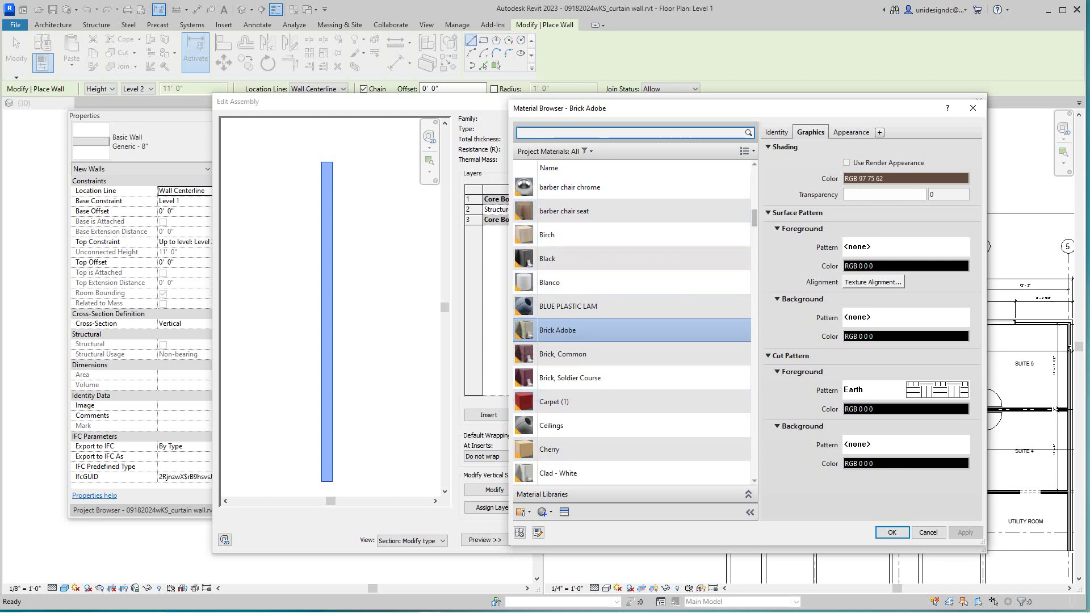
- Replace the Brick Adobe material's appearance with the Adobe - Beige masonry asset and return to its graphics settings
{"action": "left_click", "coordinate": [564, 511]}
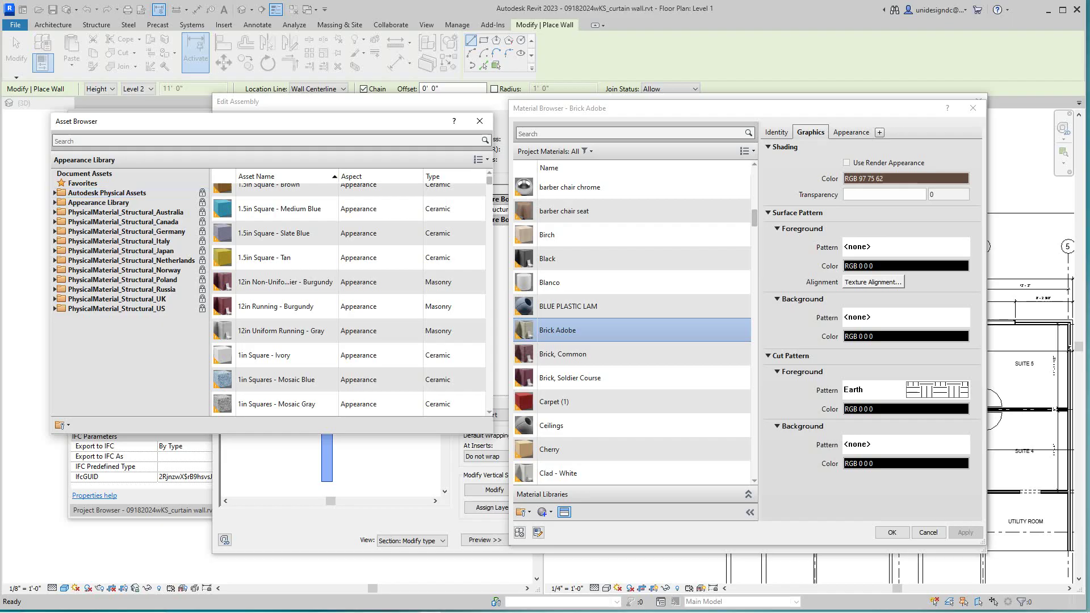
{"action": "left_click", "coordinate": [54, 193]}
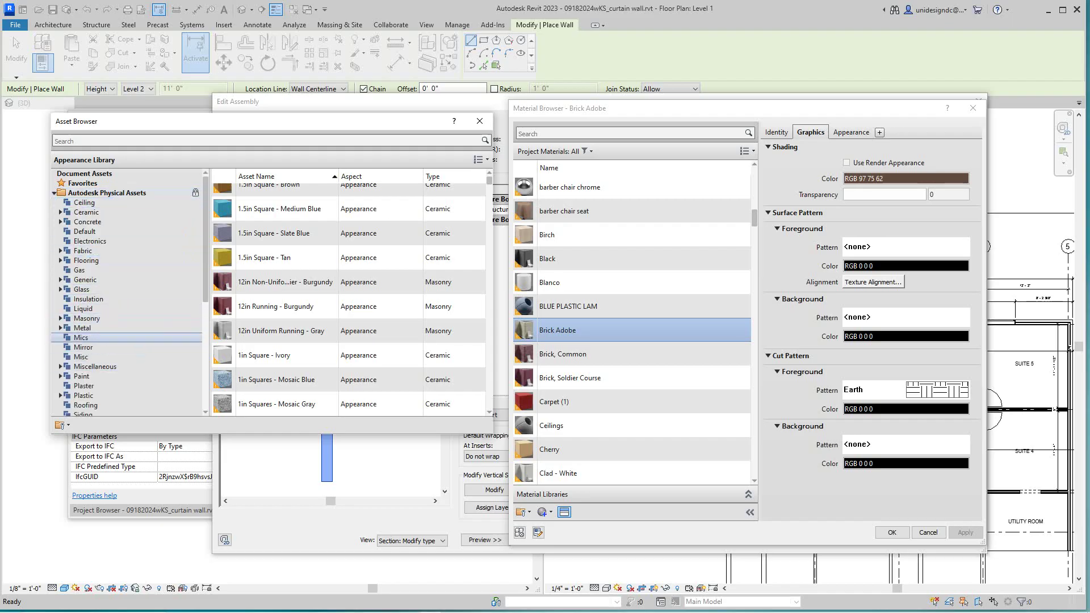
{"action": "left_click", "coordinate": [86, 318]}
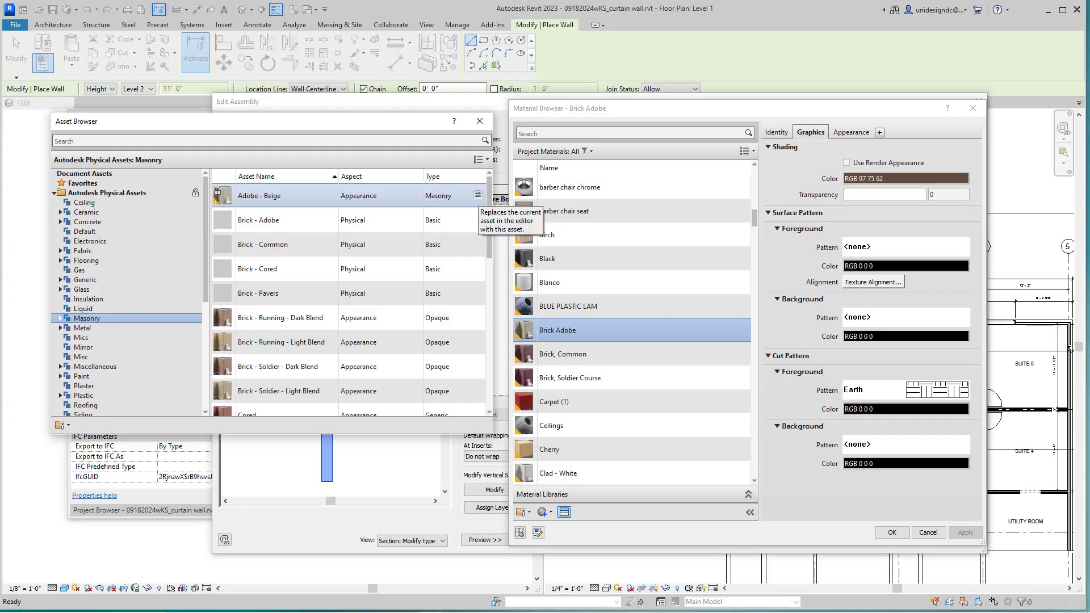
{"action": "left_click", "coordinate": [478, 194]}
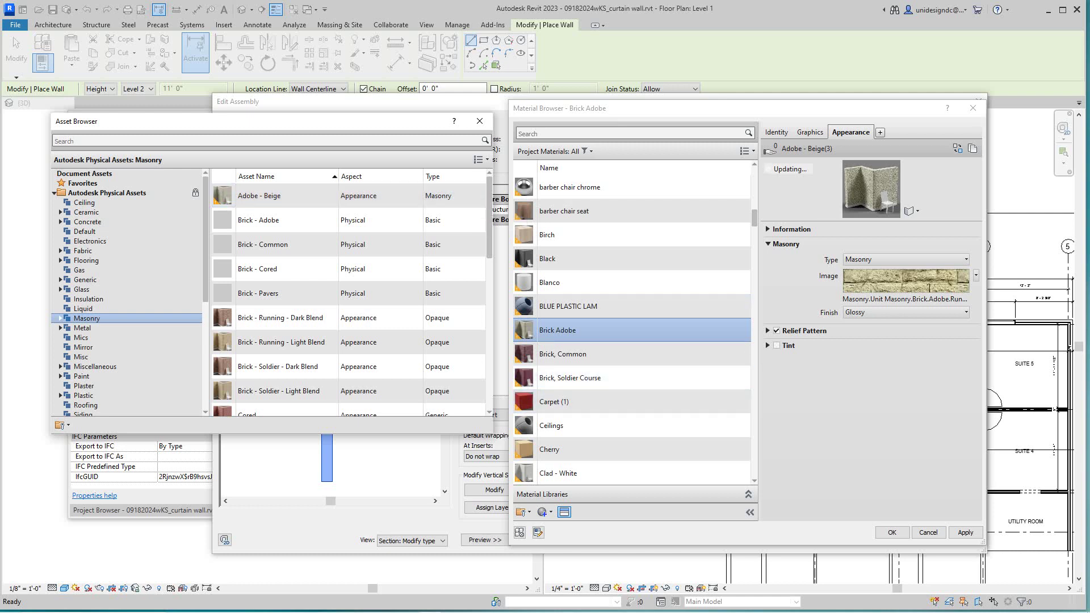
{"action": "left_click", "coordinate": [810, 132]}
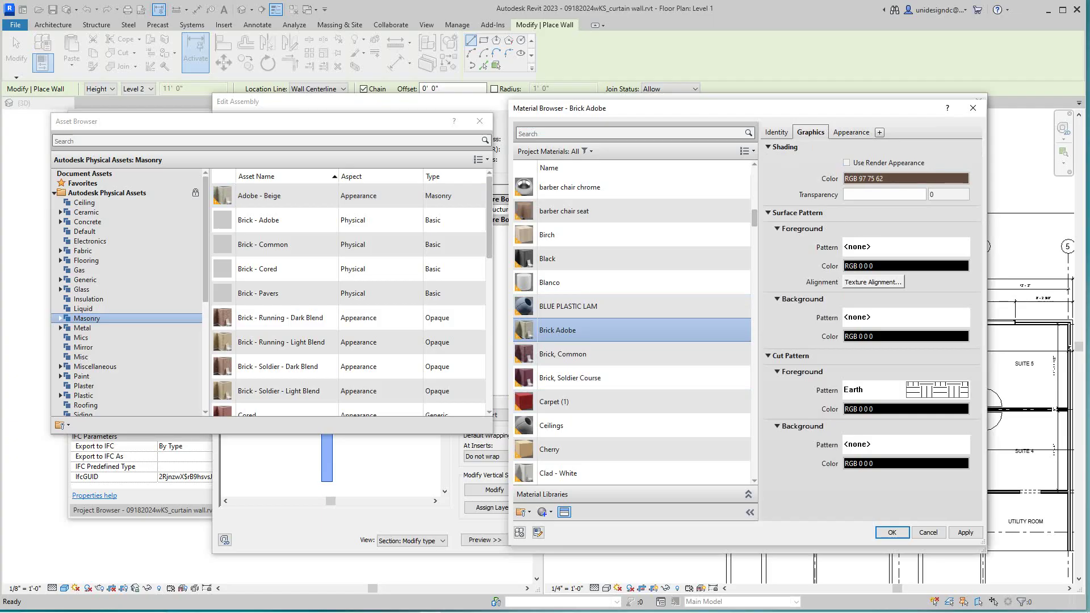
- Shade the Brick Adobe material with its render appearance, set its cut foreground pattern to Diagonal up, and accept the material
{"action": "left_click", "coordinate": [846, 162]}
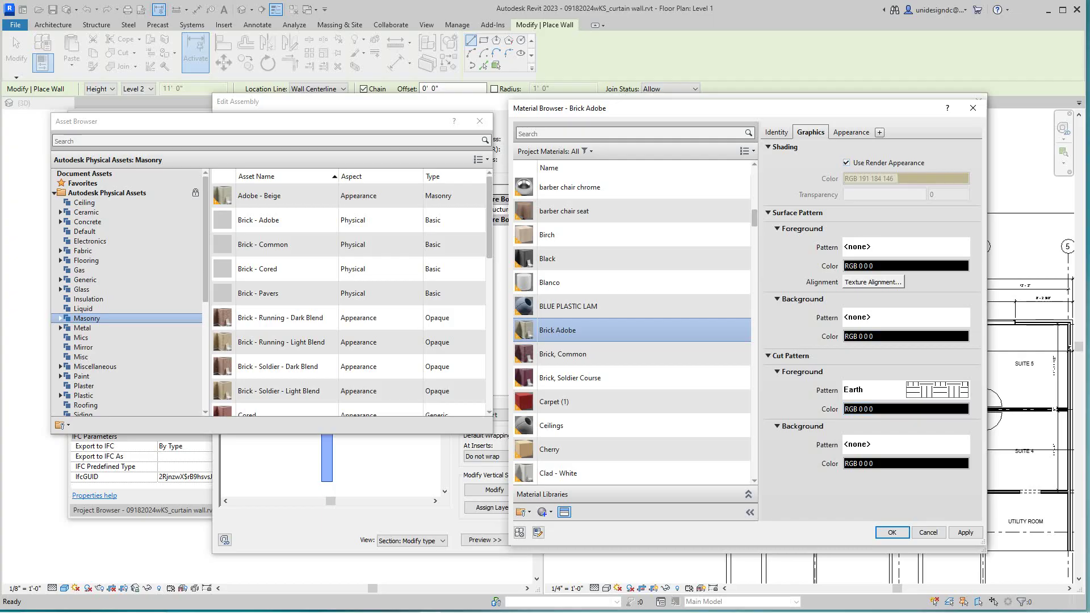
{"action": "left_click", "coordinate": [908, 389]}
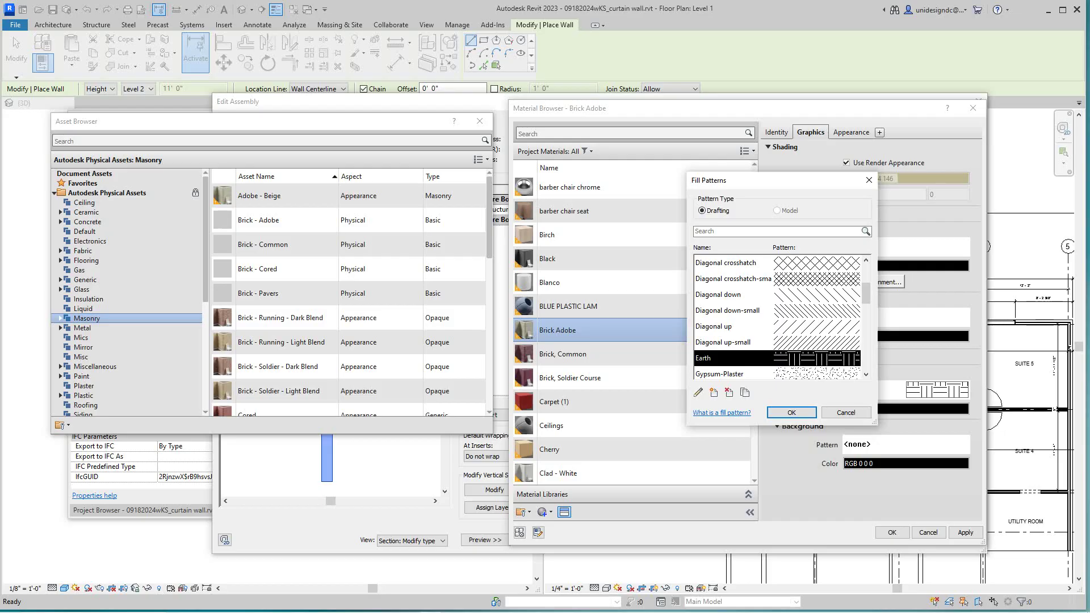
{"action": "left_click", "coordinate": [817, 327]}
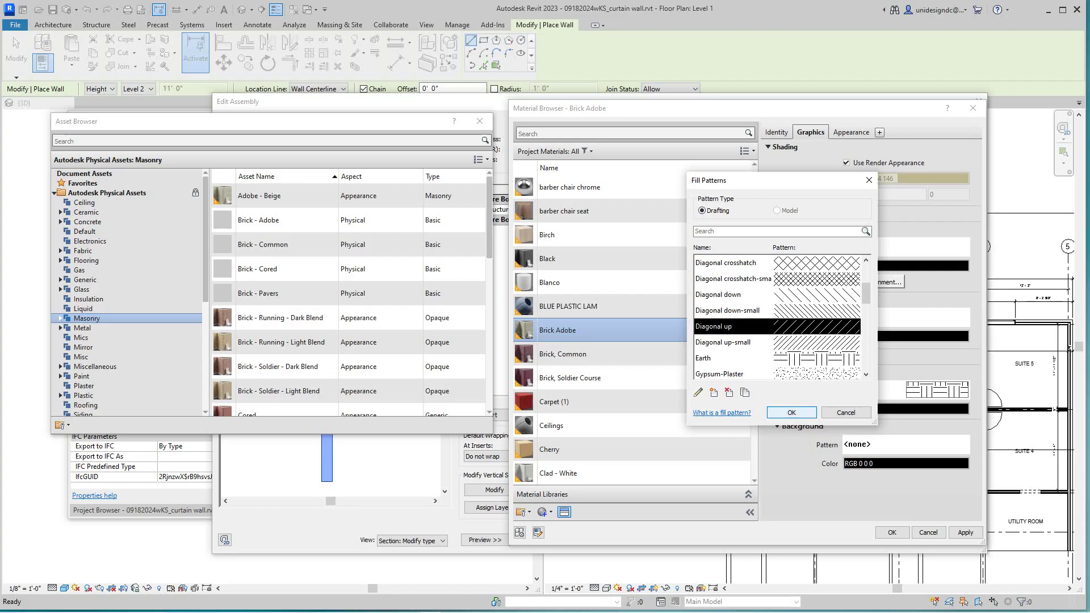
{"action": "key", "text": "Return"}
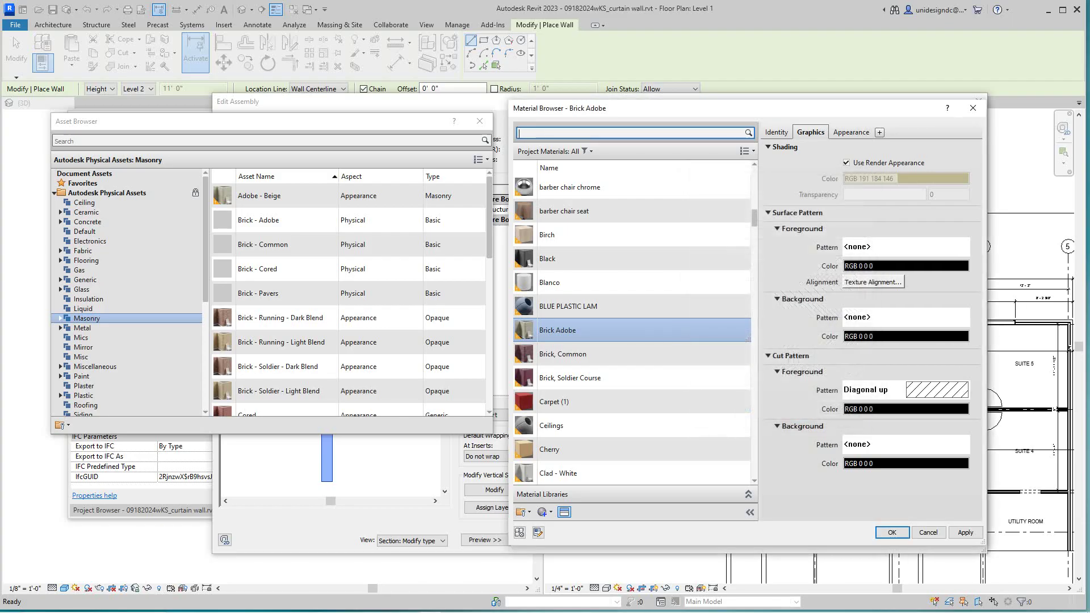
{"action": "left_click", "coordinate": [965, 533]}
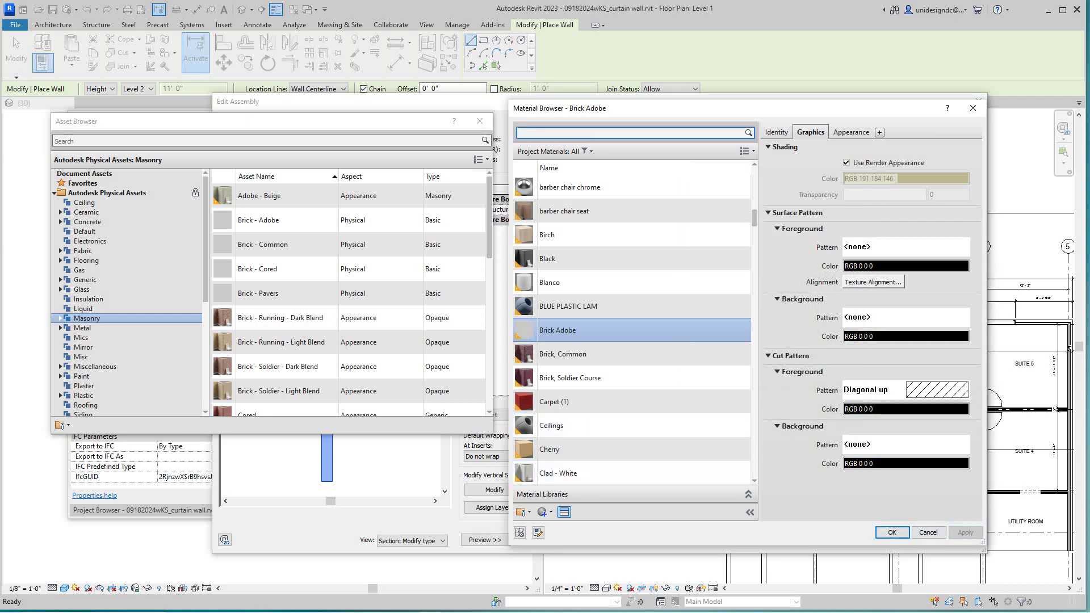
{"action": "left_click", "coordinate": [892, 532]}
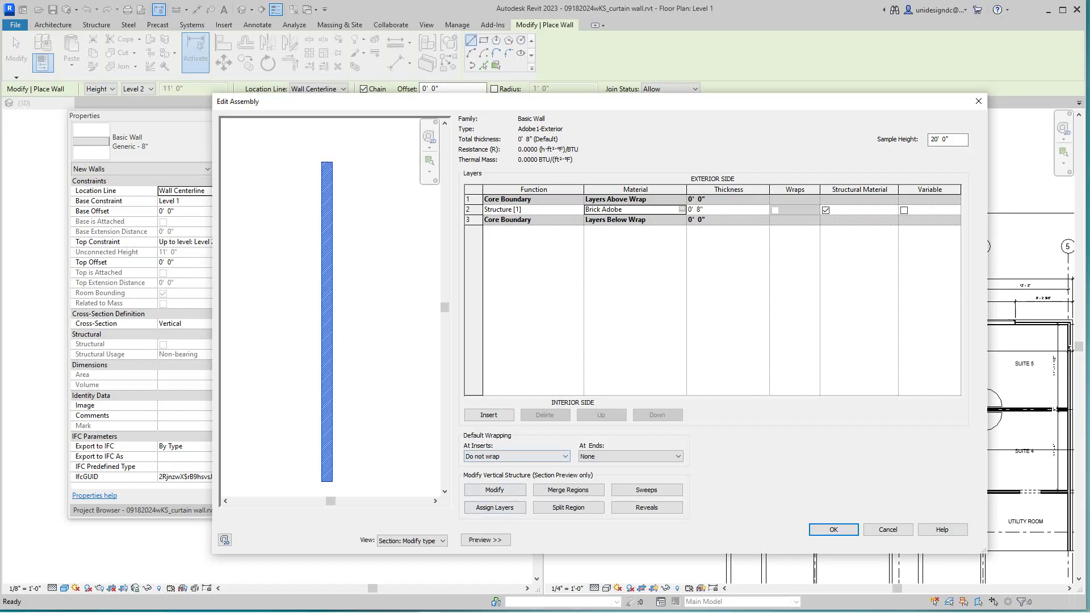
- Insert two new layers above the Brick Adobe structure layer, inside the core boundary
{"action": "left_click", "coordinate": [488, 415]}
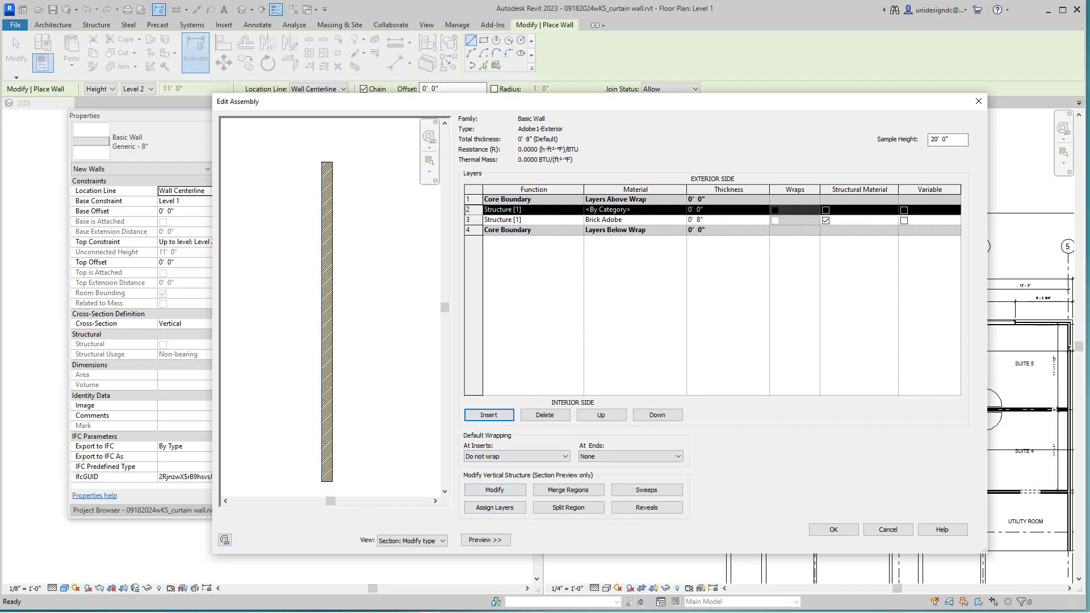
{"action": "left_click", "coordinate": [578, 219]}
{"action": "left_click", "coordinate": [578, 220]}
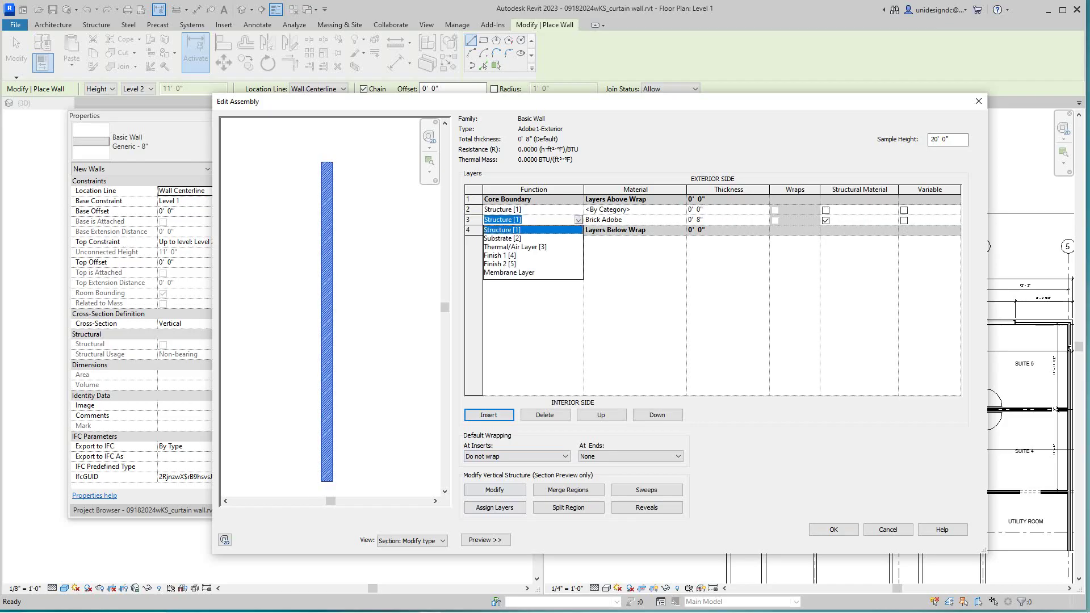
{"action": "left_click", "coordinate": [578, 220]}
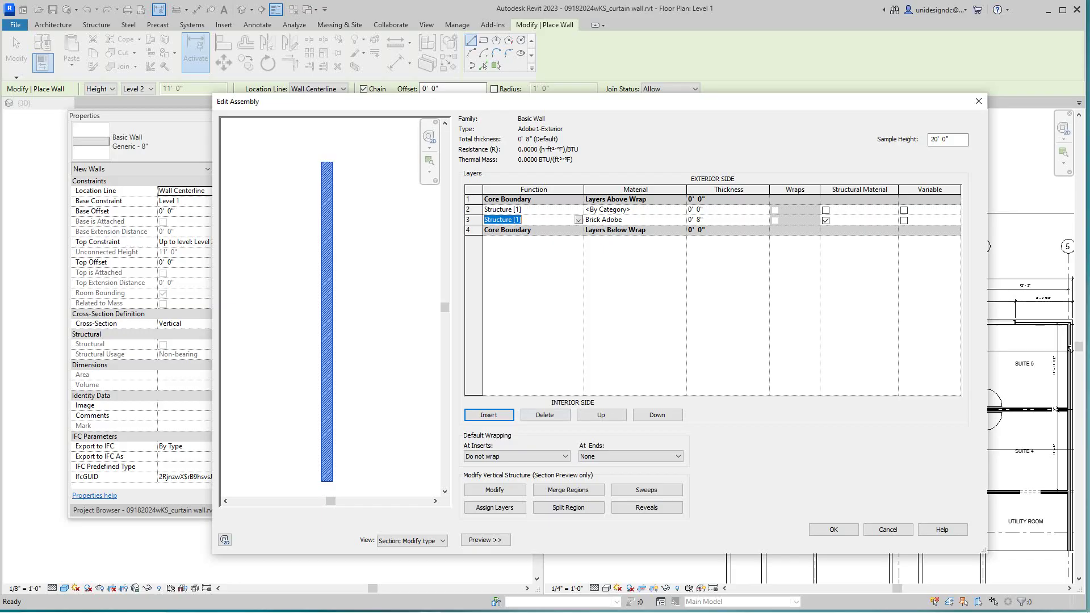
{"action": "left_click", "coordinate": [488, 415]}
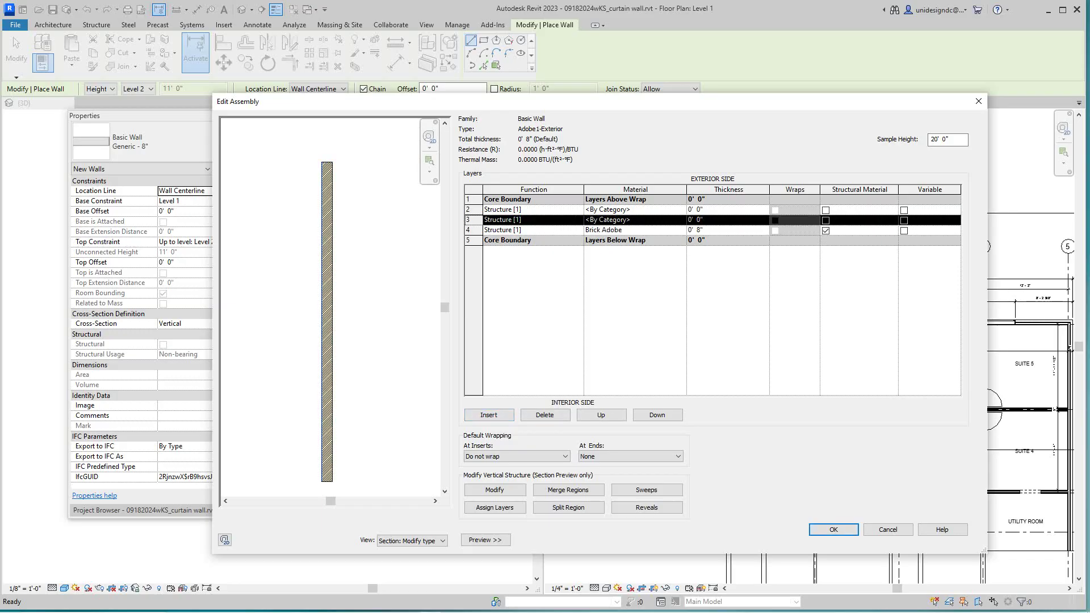
- Examine the wall preview closely, view it as a floor plan, and return it to the section view
{"action": "scroll", "coordinate": [329, 306], "scroll_direction": "up", "scroll_amount": 3}
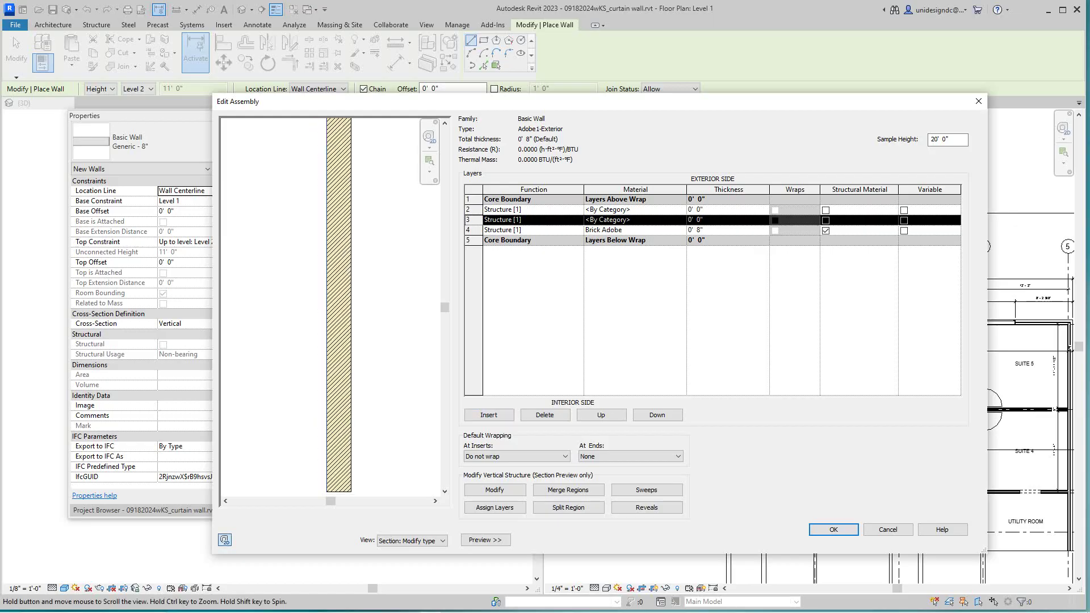
{"action": "scroll", "coordinate": [341, 301], "scroll_direction": "down", "scroll_amount": 3}
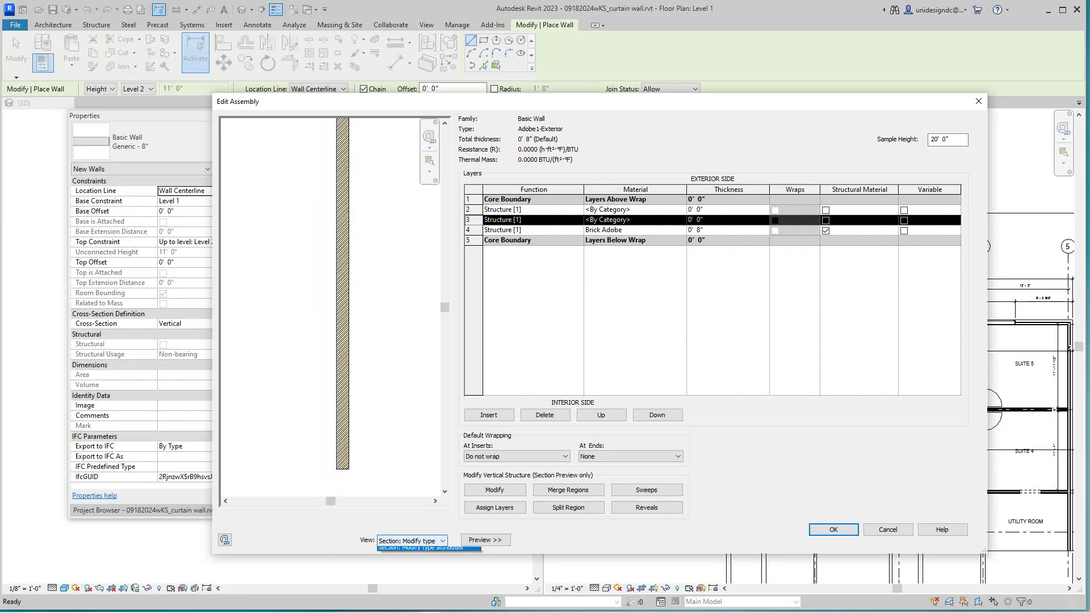
{"action": "left_click", "coordinate": [411, 540]}
{"action": "left_click", "coordinate": [423, 551]}
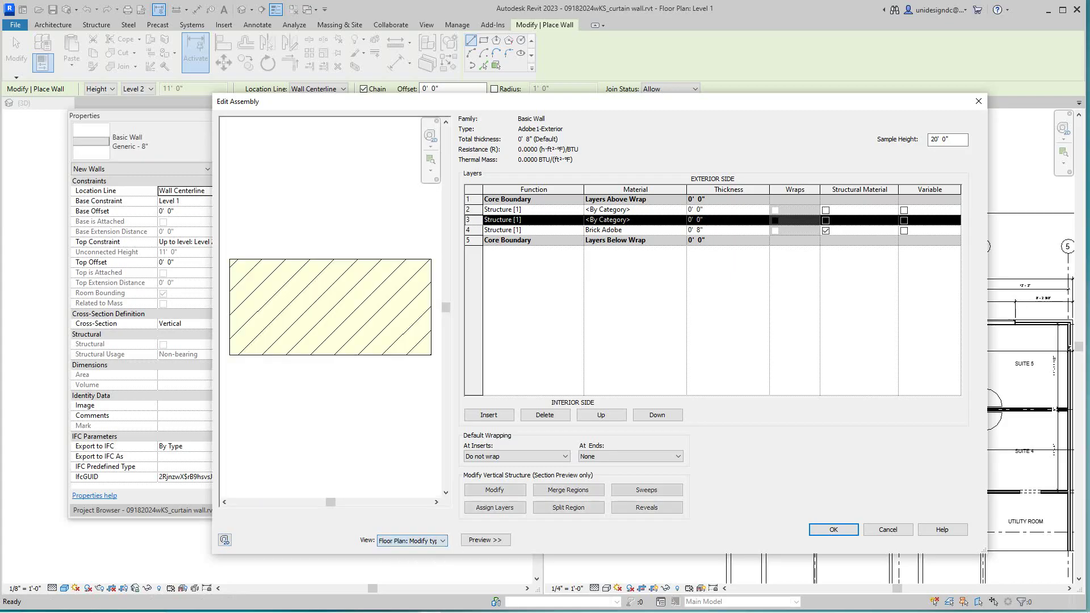
{"action": "left_click", "coordinate": [412, 540]}
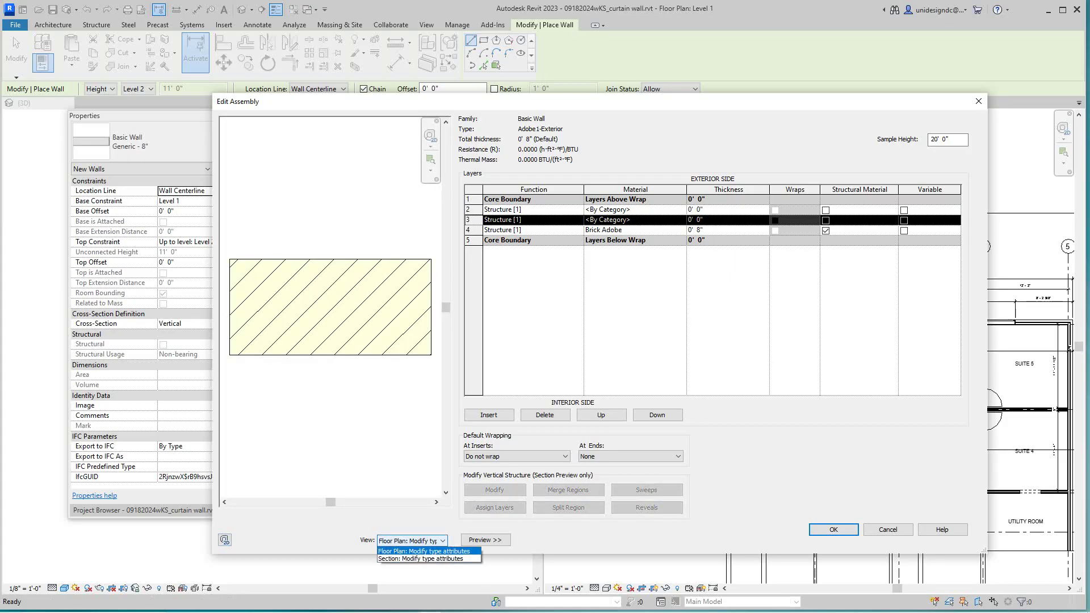
{"action": "left_click", "coordinate": [421, 559]}
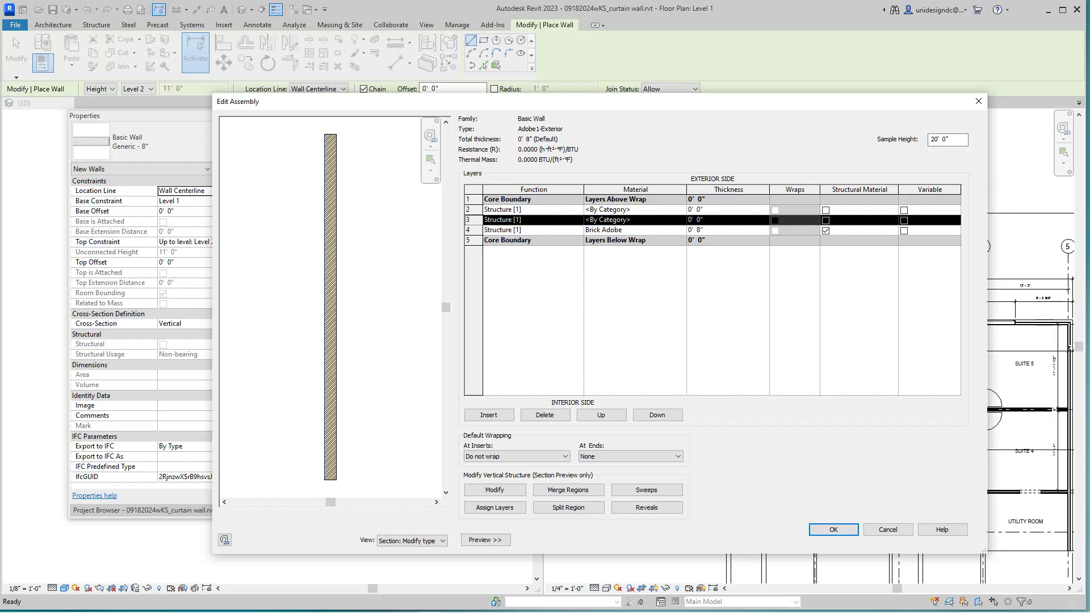
- Set the function of the new layer directly above Brick Adobe to Substrate [2]
{"action": "left_click", "coordinate": [578, 219]}
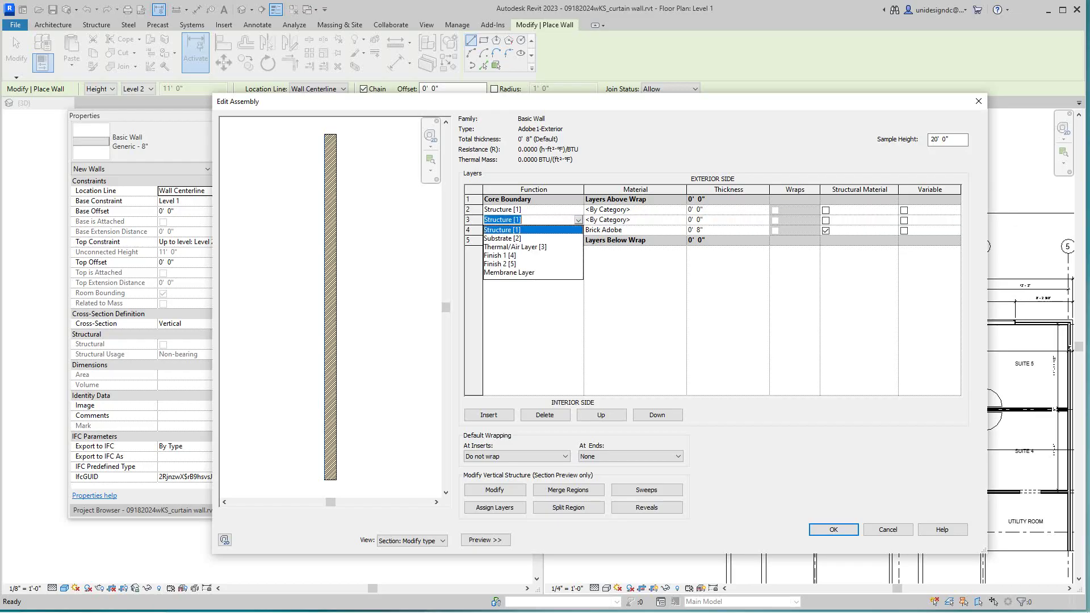
{"action": "key", "text": "Down"}
{"action": "key", "text": "Return"}
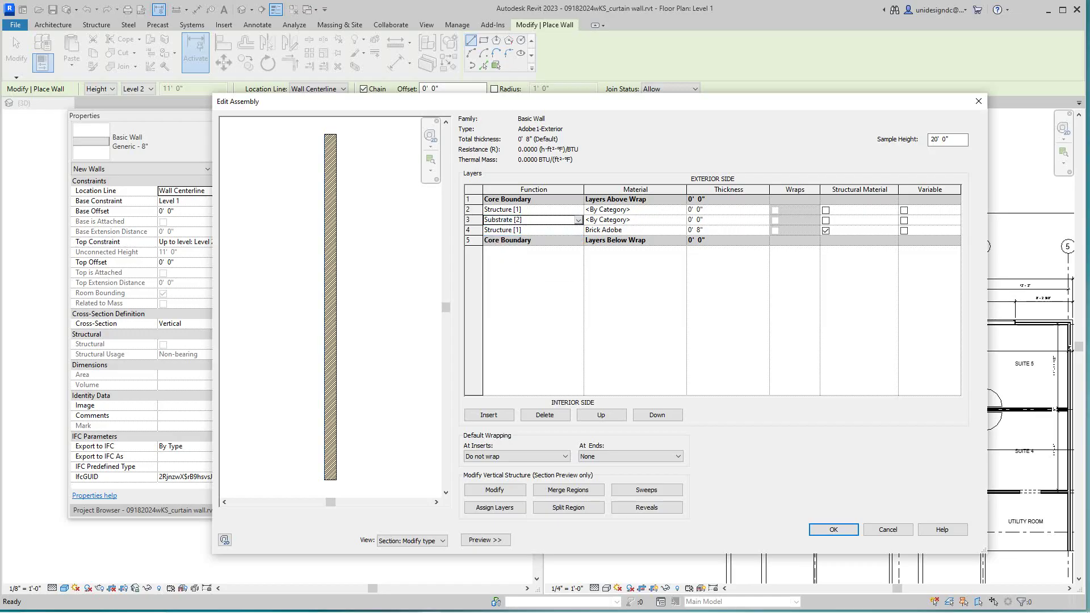
- Search the materials for plywood and assign Plywood, Sheathing to the Substrate [2] layer
{"action": "left_click", "coordinate": [635, 220]}
{"action": "left_click", "coordinate": [681, 220]}
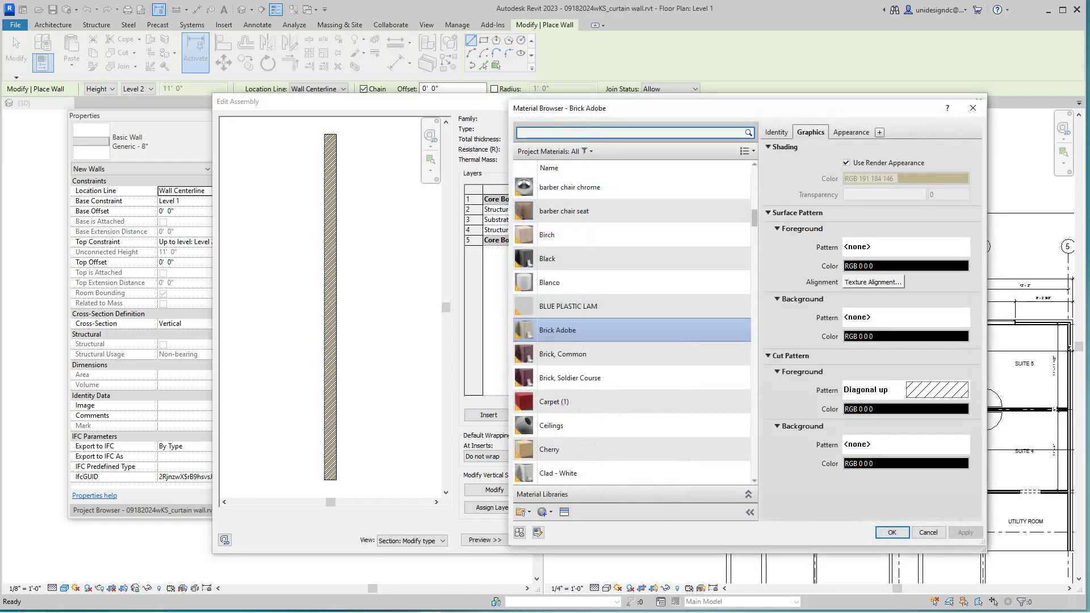
{"action": "type", "text": "pl"}
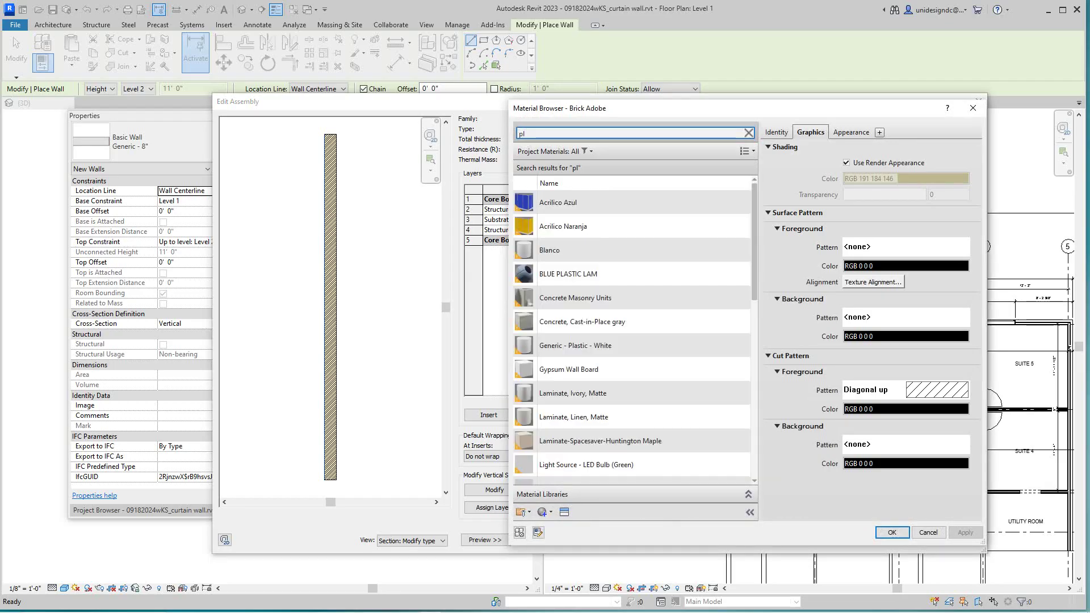
{"action": "type", "text": "ywood"}
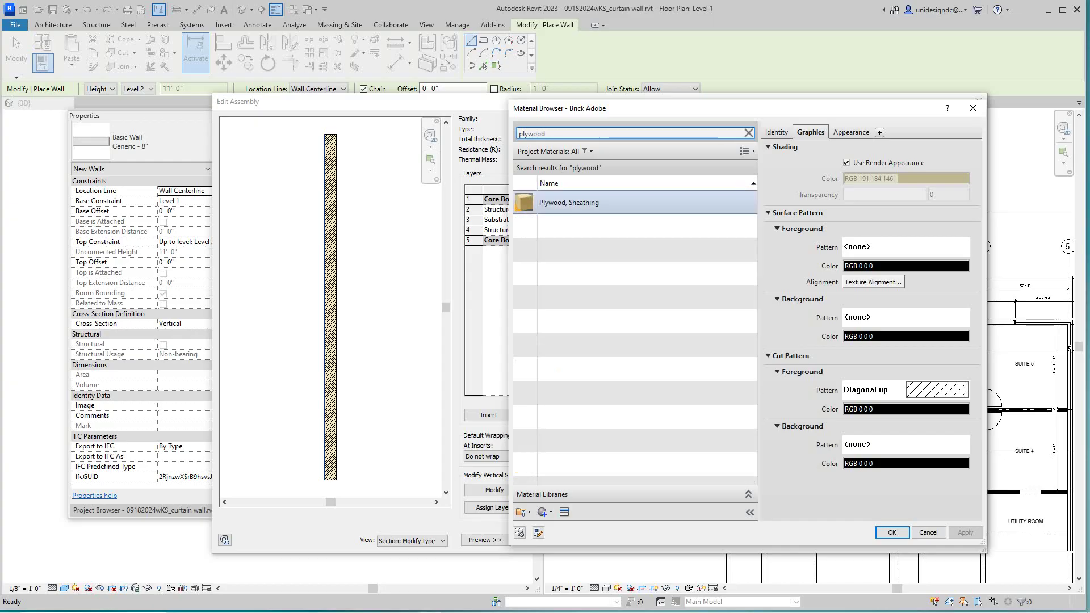
{"action": "left_click", "coordinate": [568, 202]}
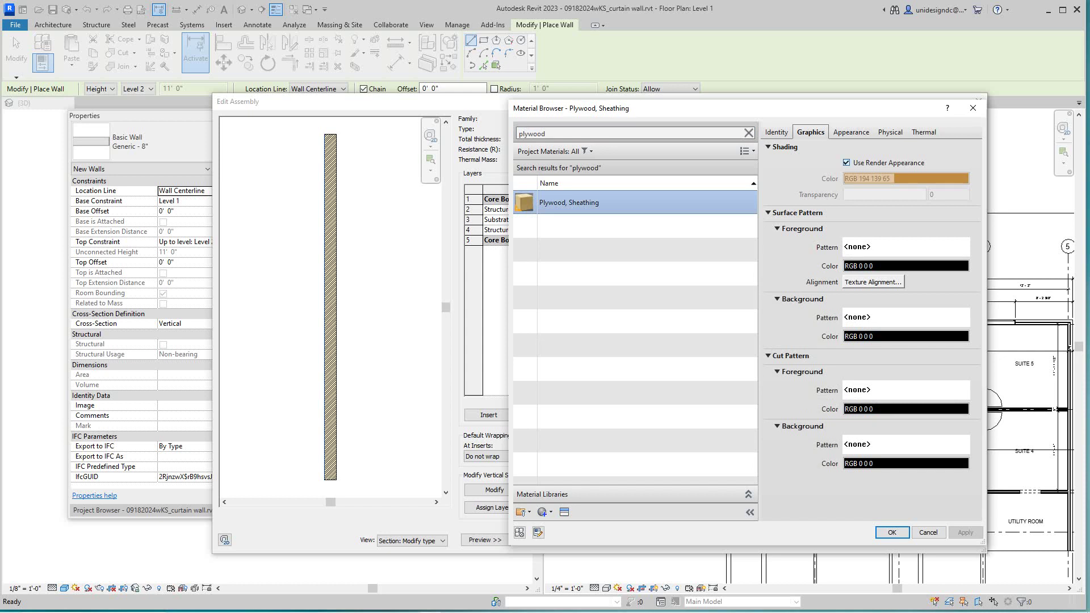
{"action": "key", "text": "ctrl+Tab"}
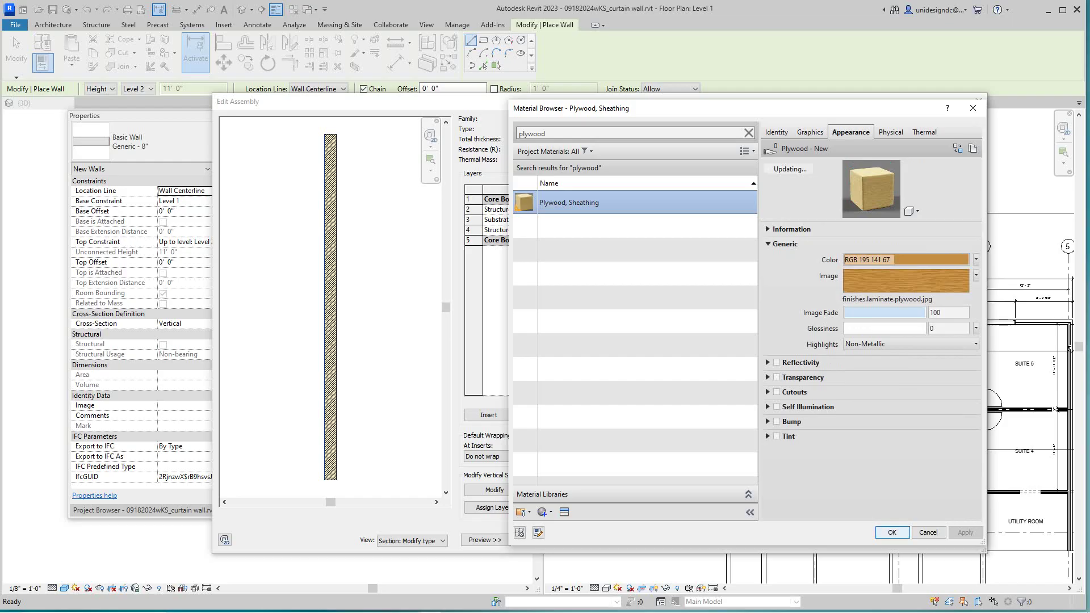
{"action": "left_click", "coordinate": [892, 531]}
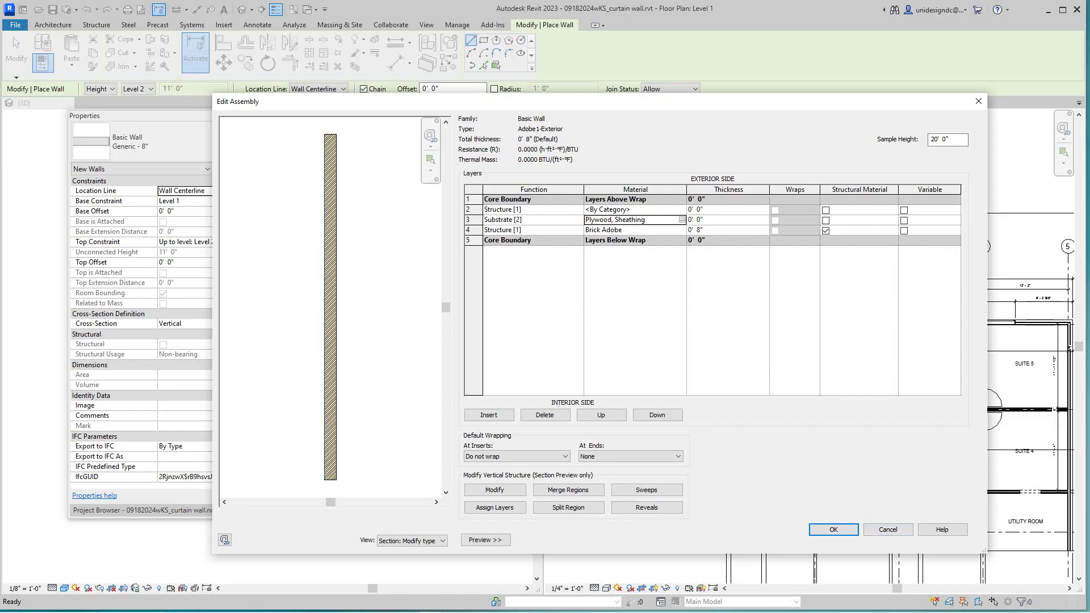
- Set the Plywood, Sheathing layer's thickness to 1 5/8" and try to accept the assembly
{"action": "left_click", "coordinate": [697, 219]}
{"action": "double_click", "coordinate": [699, 220]}
{"action": "type", "text": "1 5/8"}
{"action": "left_click", "coordinate": [834, 530]}
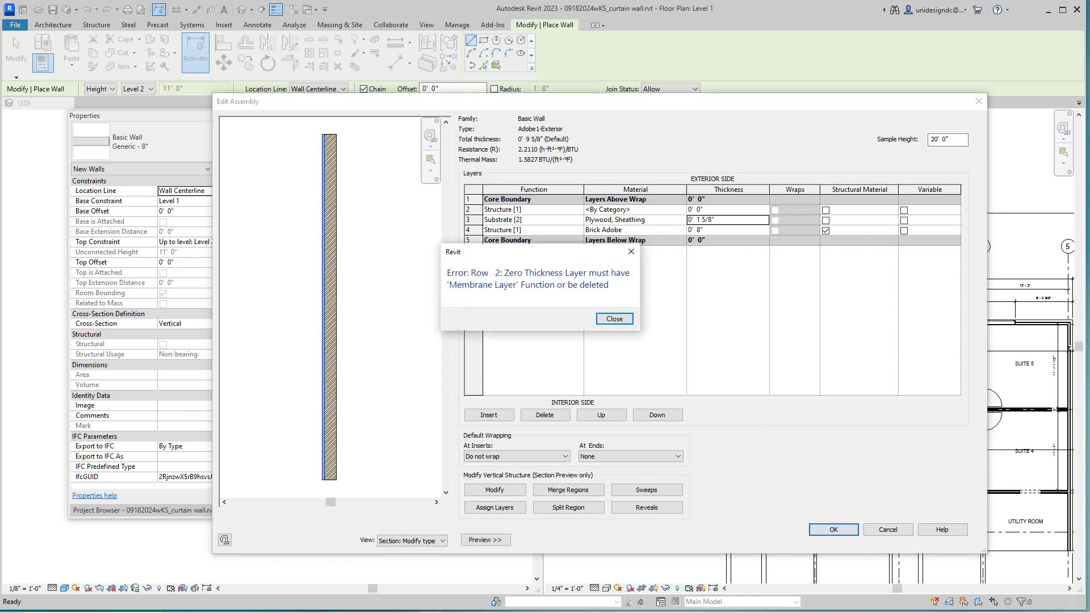
{"action": "left_click", "coordinate": [614, 319]}
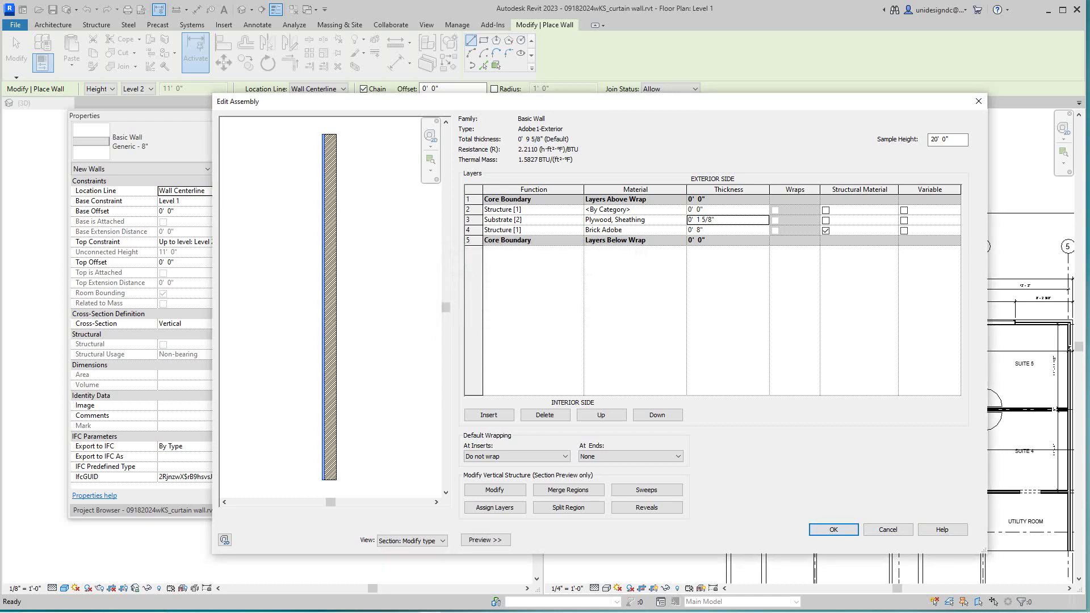
- Move the Brick Adobe layer up two places so it sits directly below the exterior core boundary
{"action": "scroll", "coordinate": [329, 306], "scroll_direction": "up", "scroll_amount": 3}
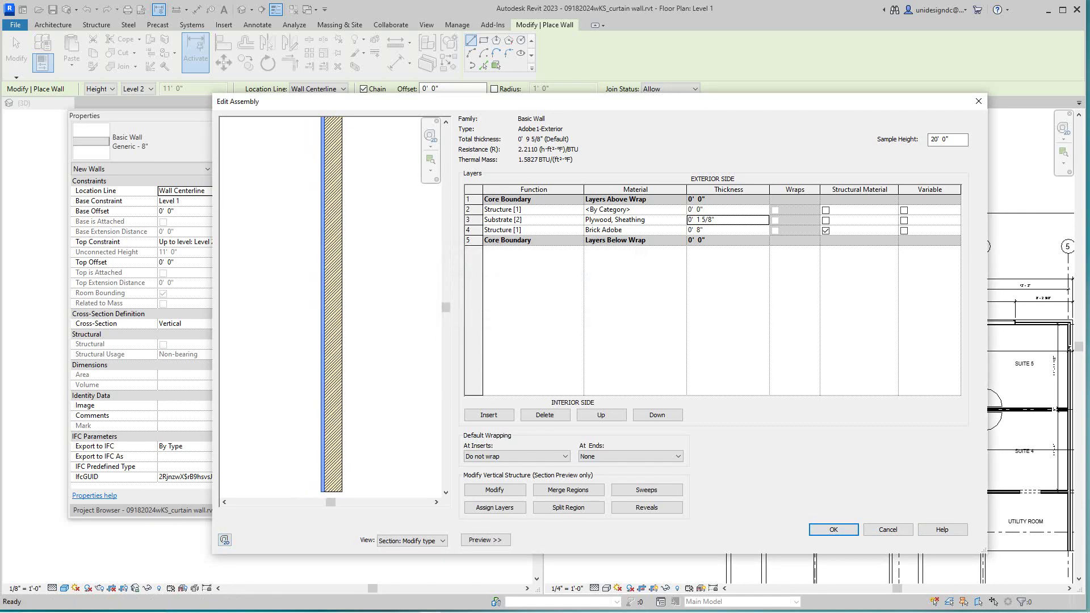
{"action": "scroll", "coordinate": [334, 307], "scroll_direction": "down", "scroll_amount": 1}
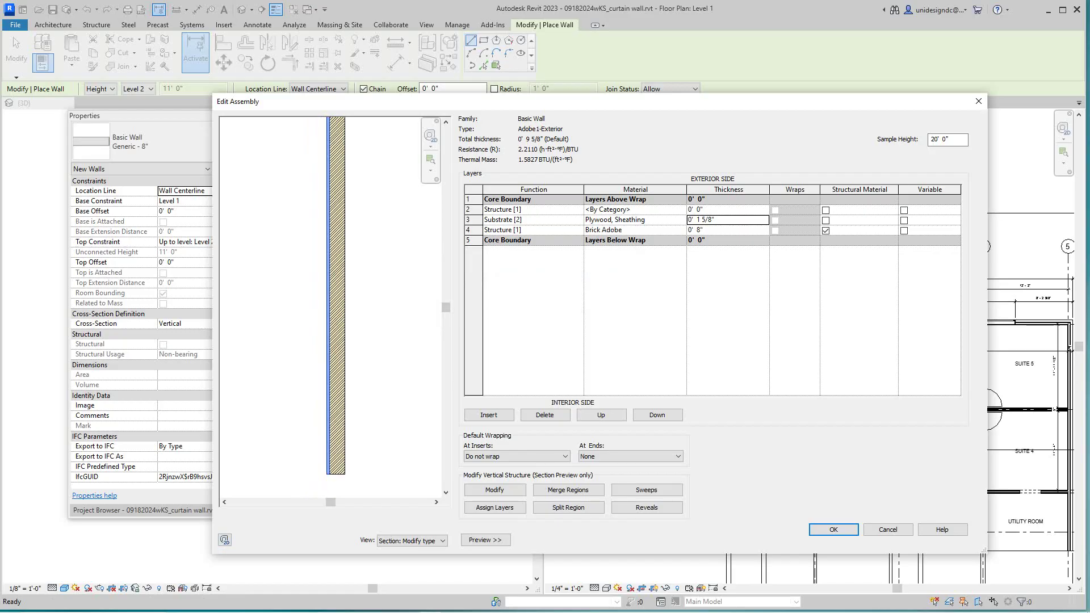
{"action": "left_click", "coordinate": [472, 230]}
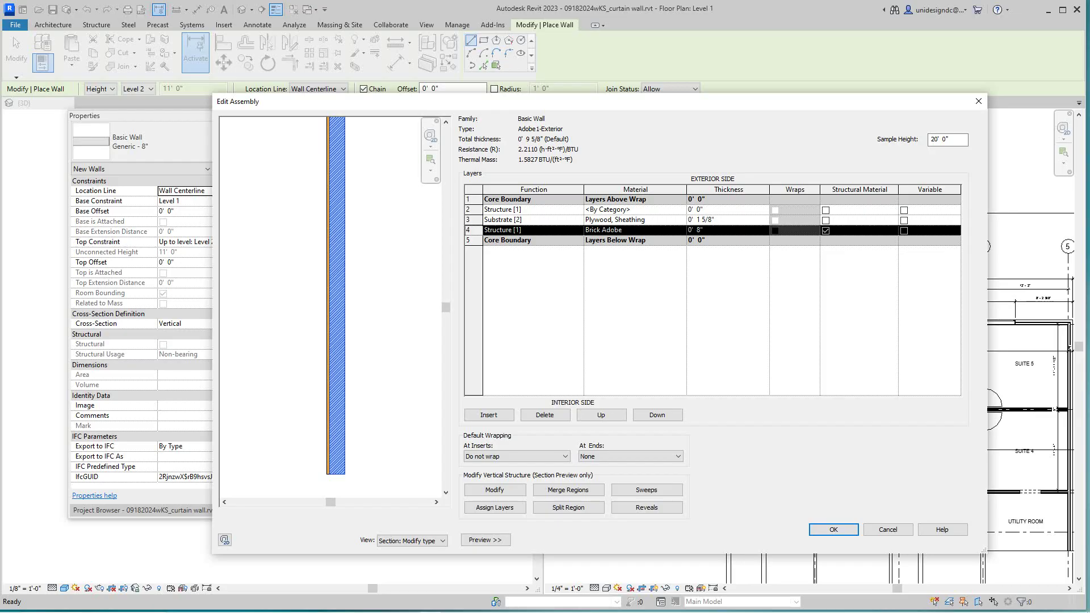
{"action": "left_click", "coordinate": [601, 415]}
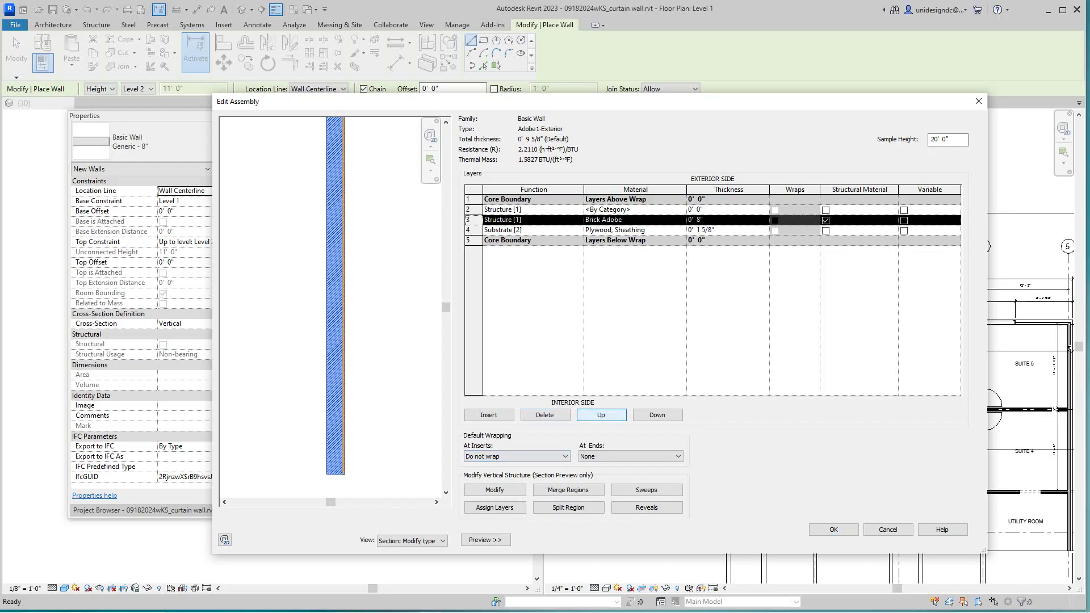
{"action": "left_click", "coordinate": [602, 415]}
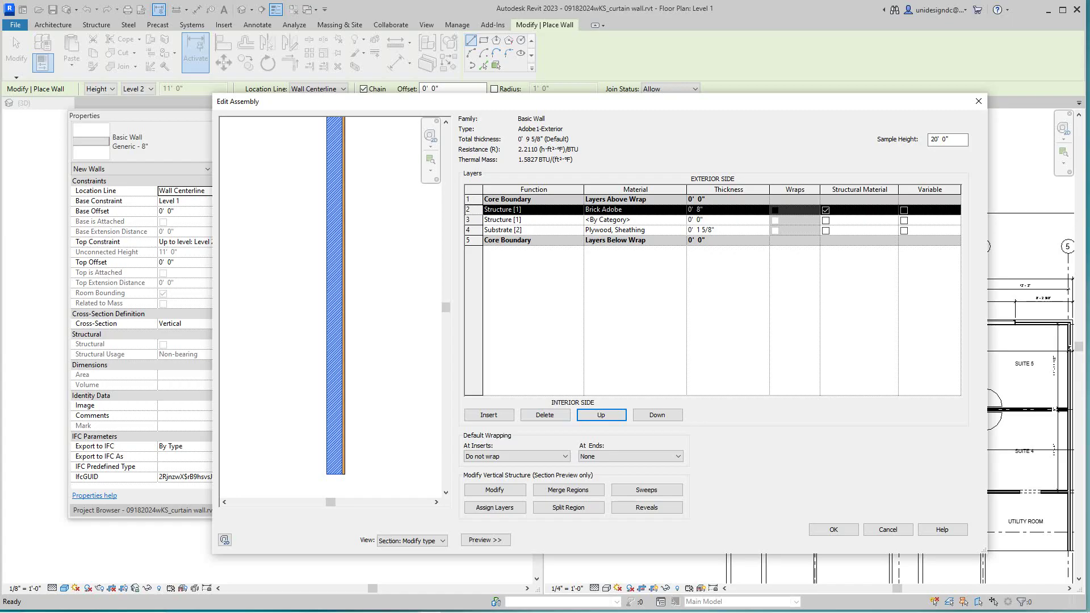
- Set the unassigned <By Category> layer's function to Substrate [2] and move it below the Plywood, Sheathing layer
{"action": "left_click", "coordinate": [531, 219]}
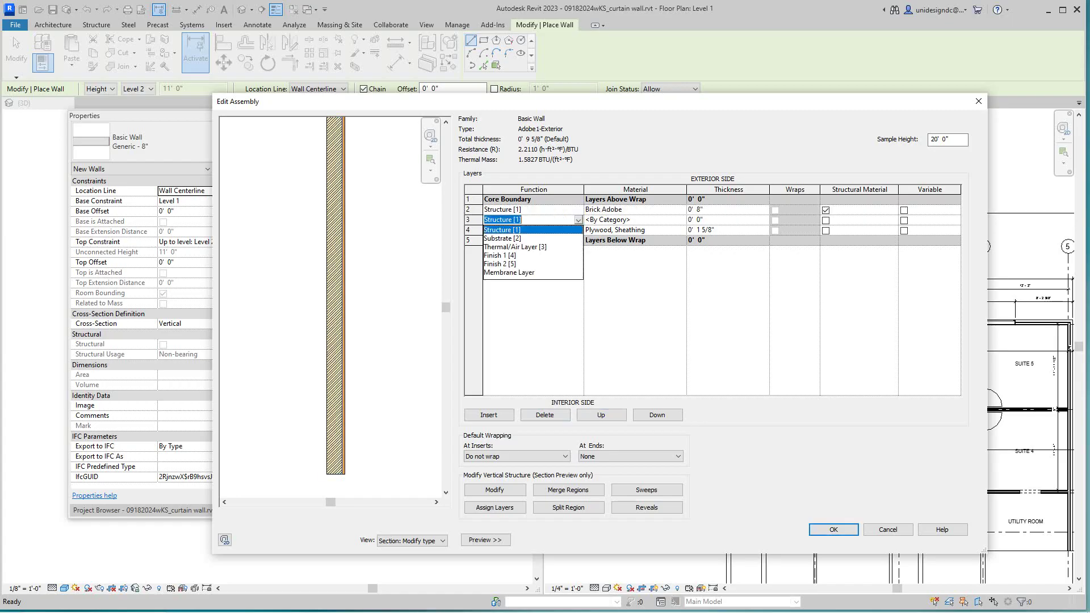
{"action": "key", "text": "Down"}
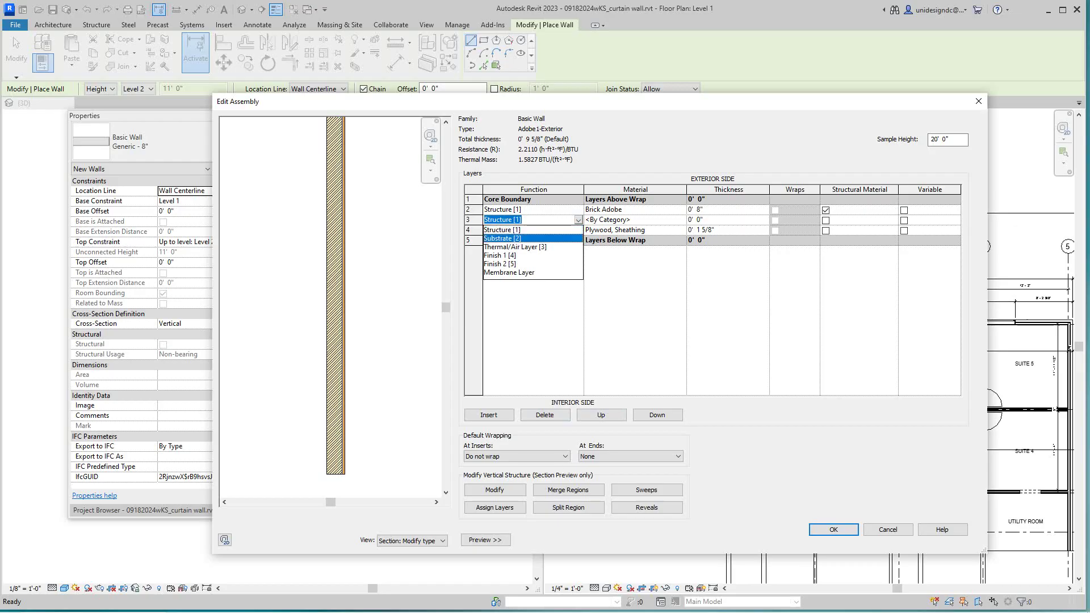
{"action": "key", "text": "Return"}
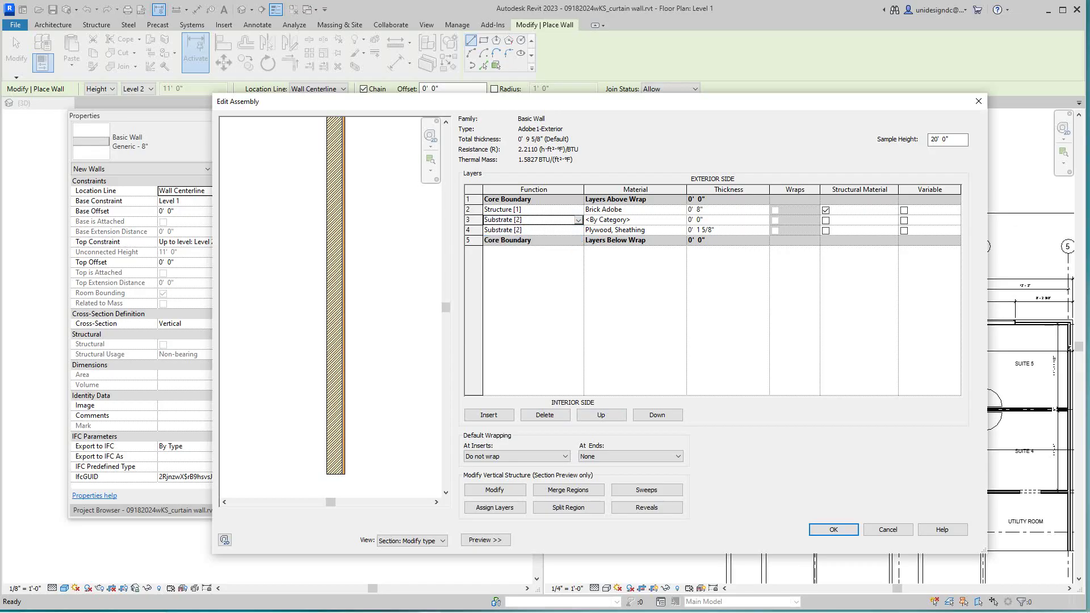
{"action": "left_click", "coordinate": [473, 220]}
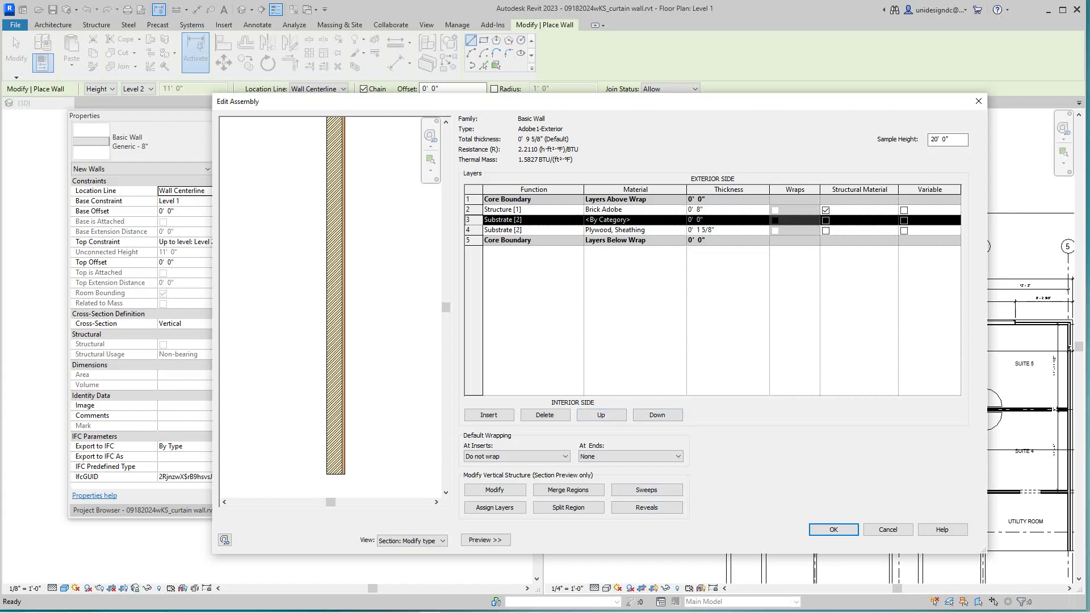
{"action": "left_click", "coordinate": [657, 415]}
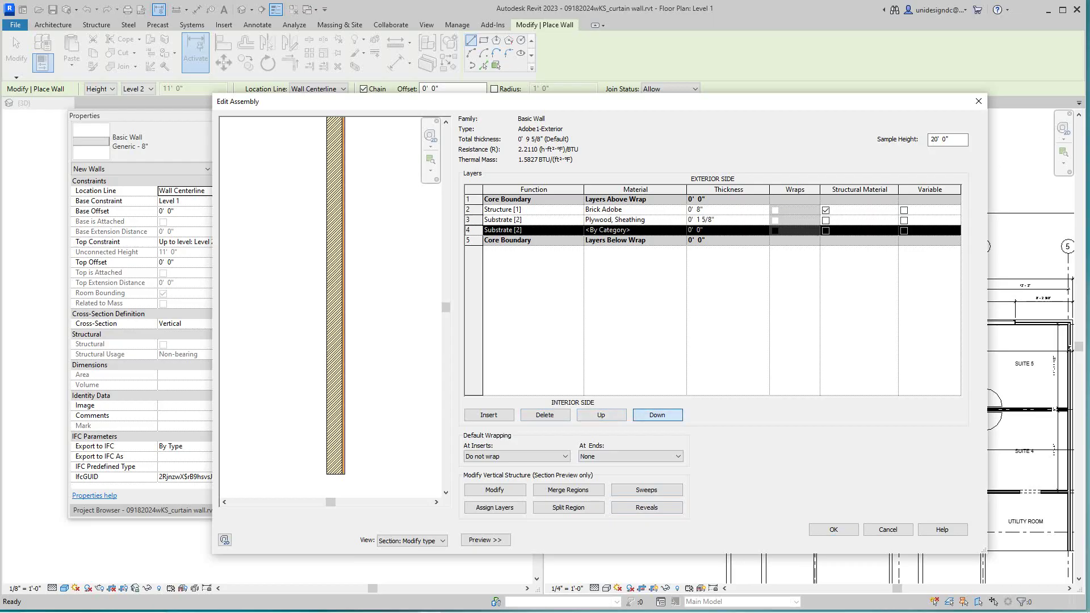
- Move the unassigned substrate layer below the interior core boundary and pick Gypsum Wall Board for it from a material search for "white"
{"action": "left_click", "coordinate": [656, 415]}
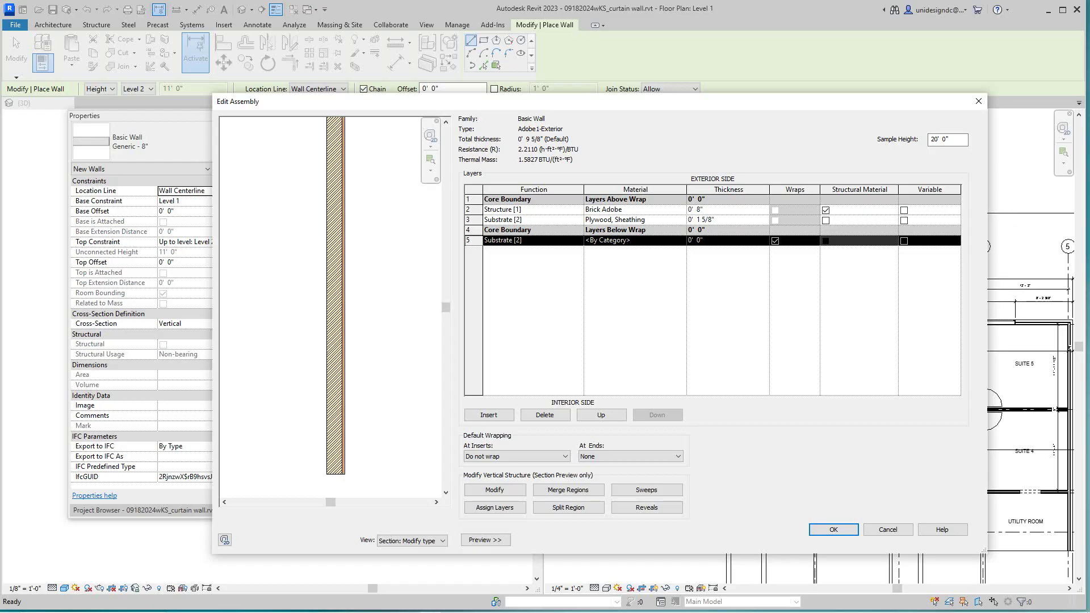
{"action": "left_click", "coordinate": [678, 241]}
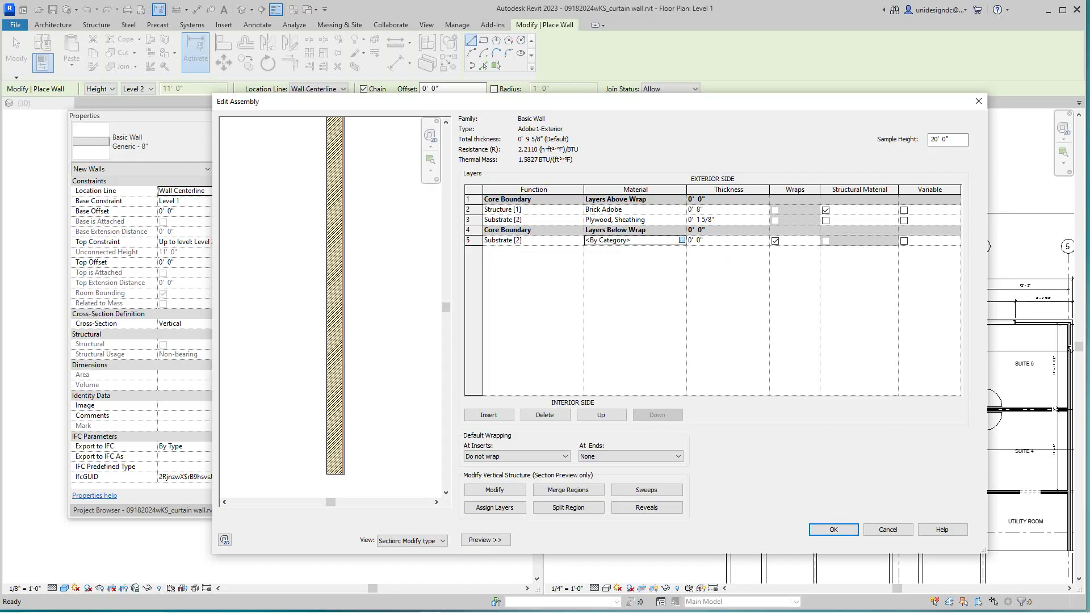
{"action": "left_click", "coordinate": [682, 240]}
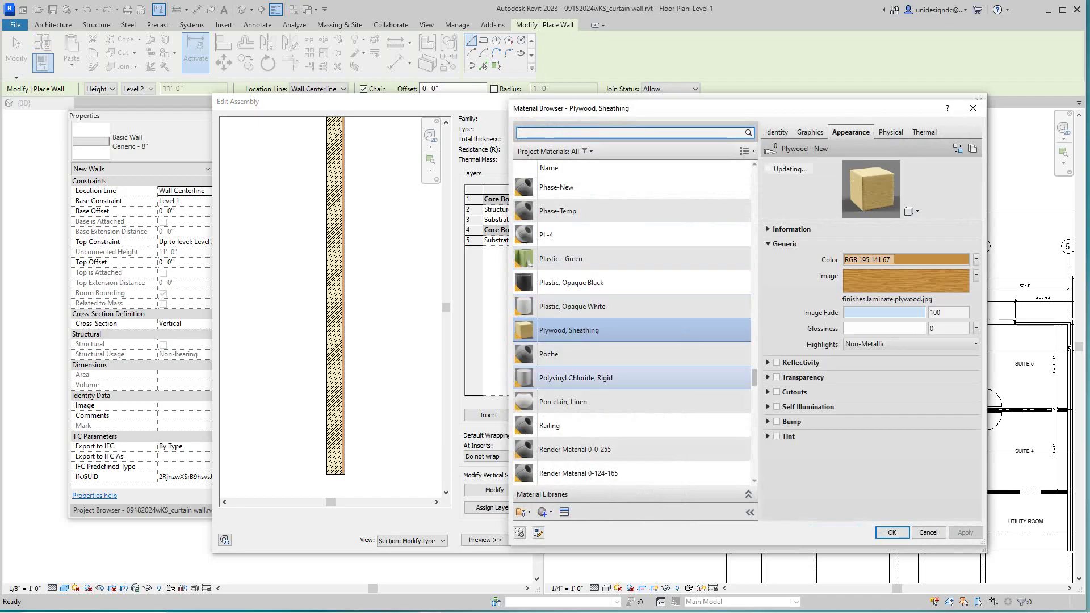
{"action": "scroll", "coordinate": [625, 326], "scroll_direction": "down", "scroll_amount": 4}
{"action": "scroll", "coordinate": [625, 328], "scroll_direction": "down", "scroll_amount": 10}
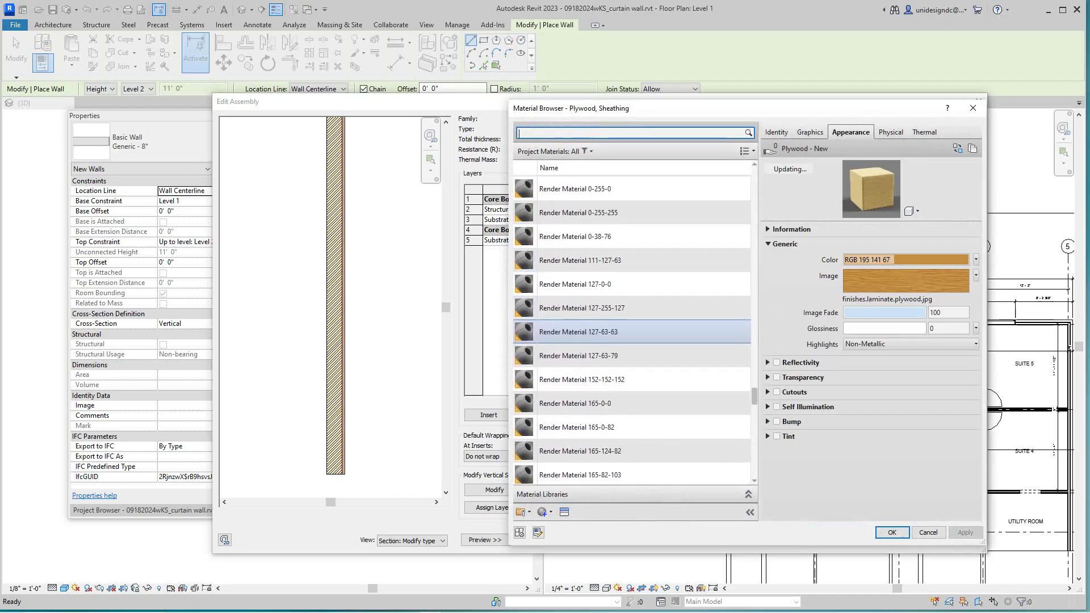
{"action": "scroll", "coordinate": [625, 328], "scroll_direction": "down", "scroll_amount": 2}
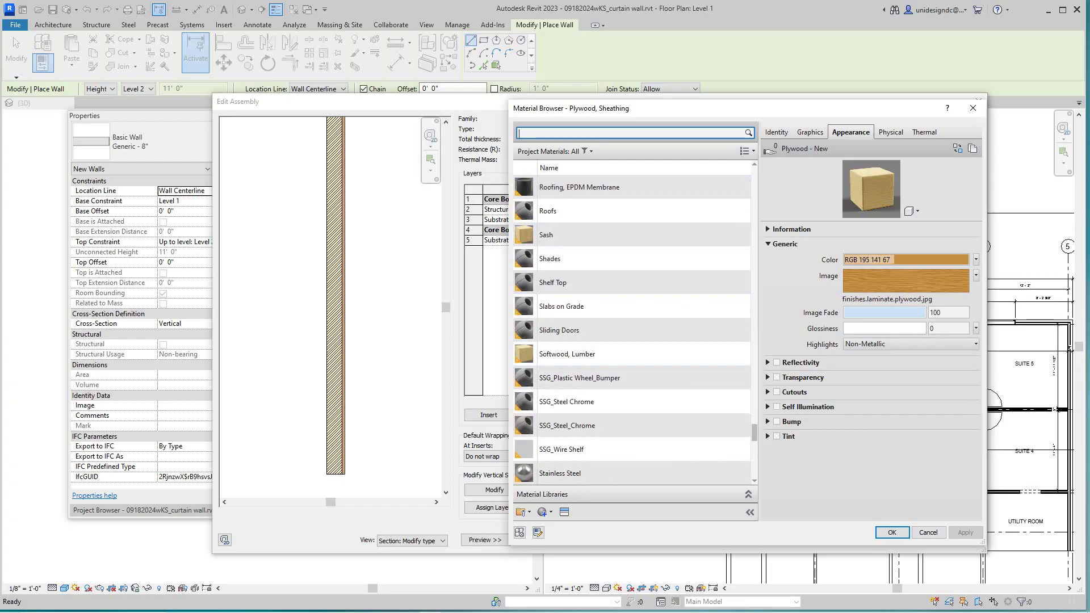
{"action": "type", "text": "white"}
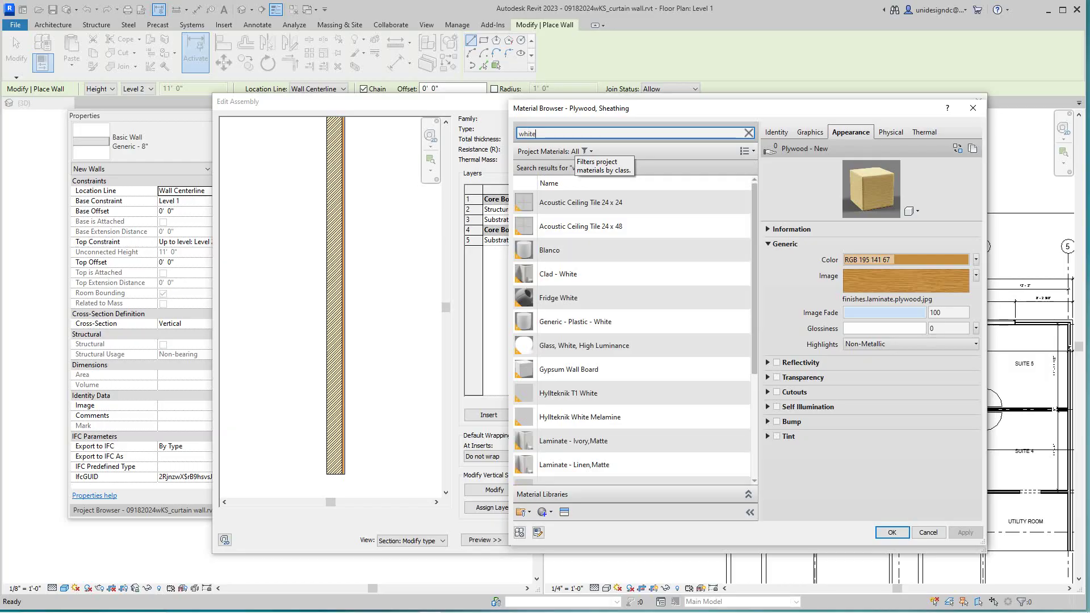
{"action": "left_click", "coordinate": [569, 370]}
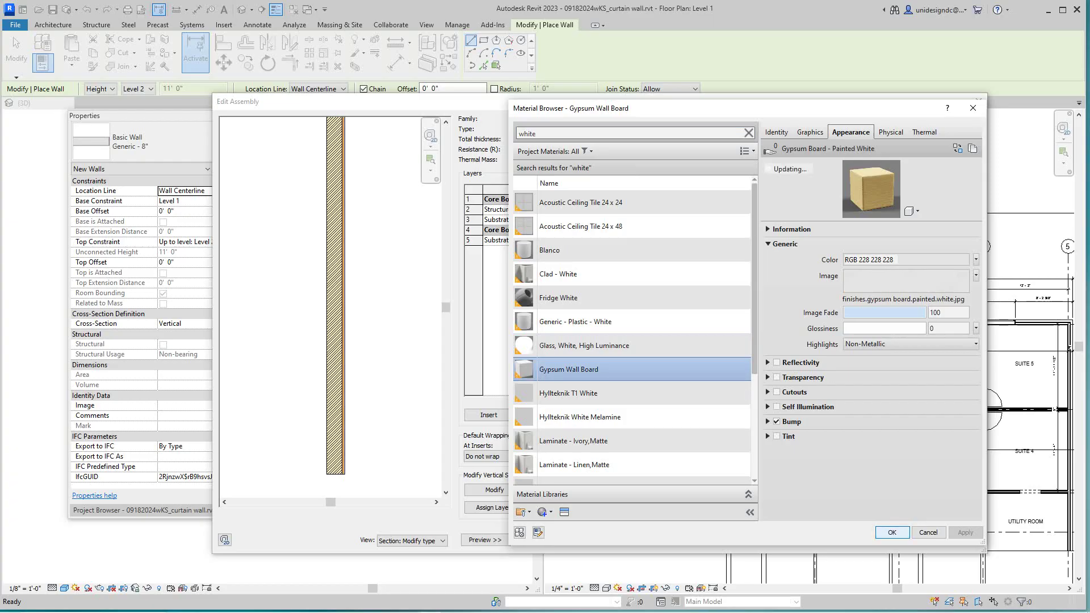
- Enable Use Render Appearance for the shading of Gypsum Wall Board, apply it and assign the material to the layer
{"action": "scroll", "coordinate": [568, 377], "scroll_direction": "down", "scroll_amount": 1}
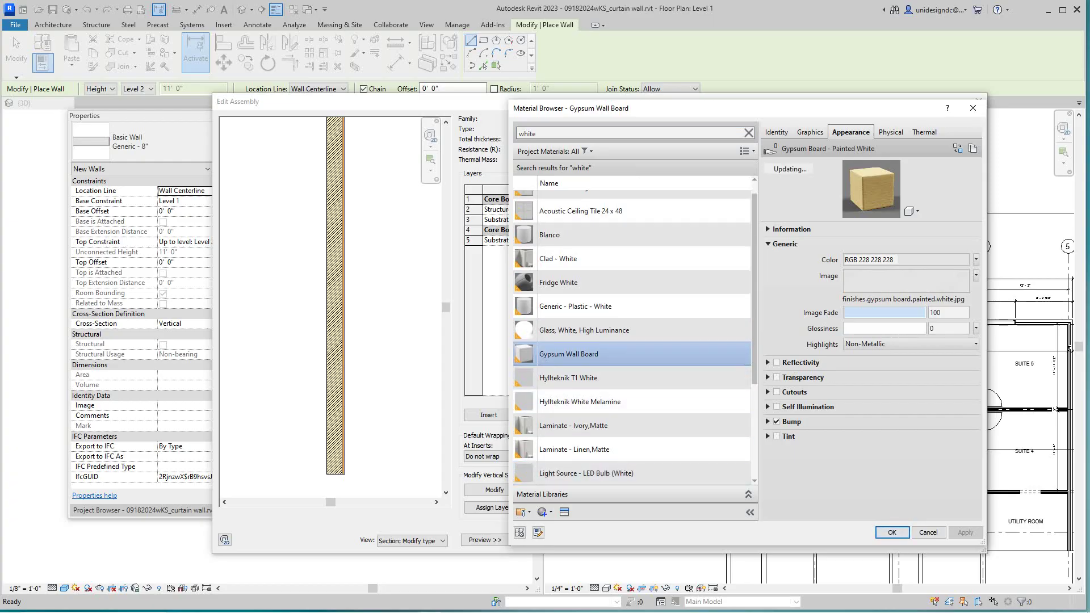
{"action": "left_click", "coordinate": [810, 132]}
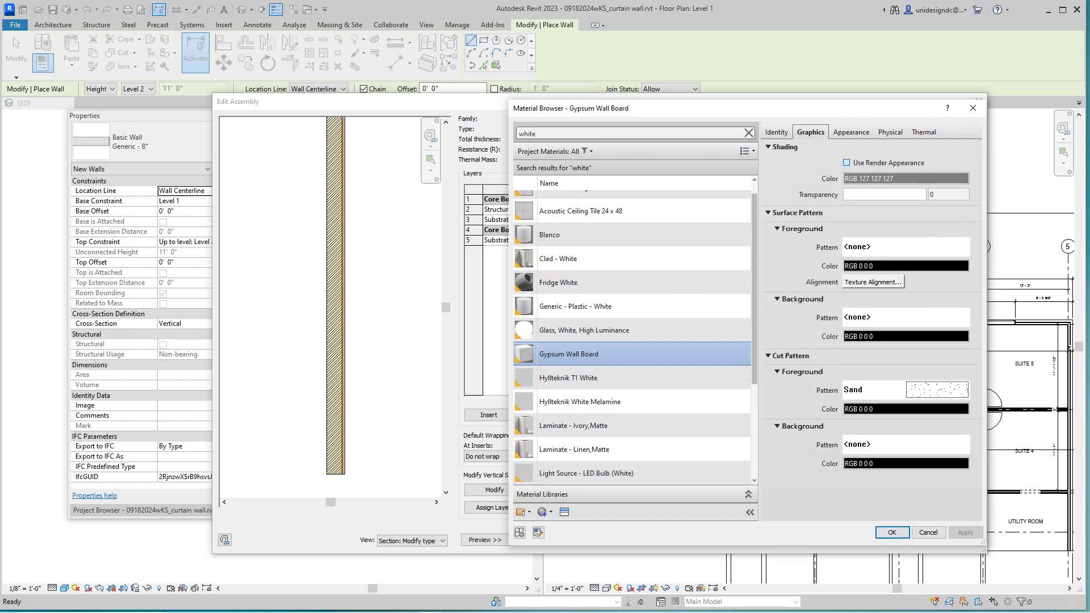
{"action": "left_click", "coordinate": [846, 163]}
{"action": "left_click", "coordinate": [850, 133]}
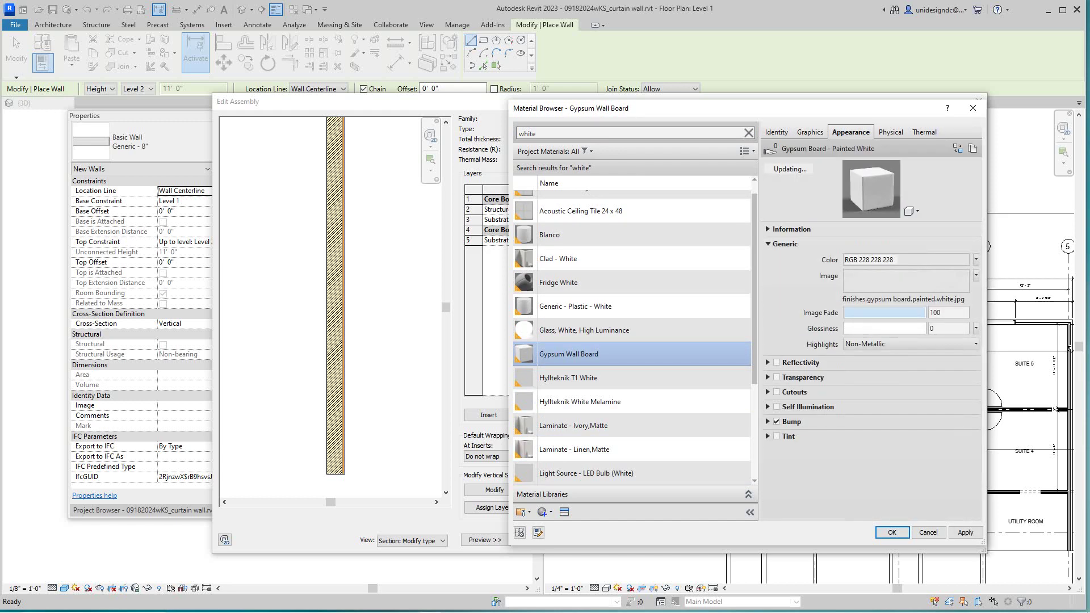
{"action": "left_click", "coordinate": [810, 133]}
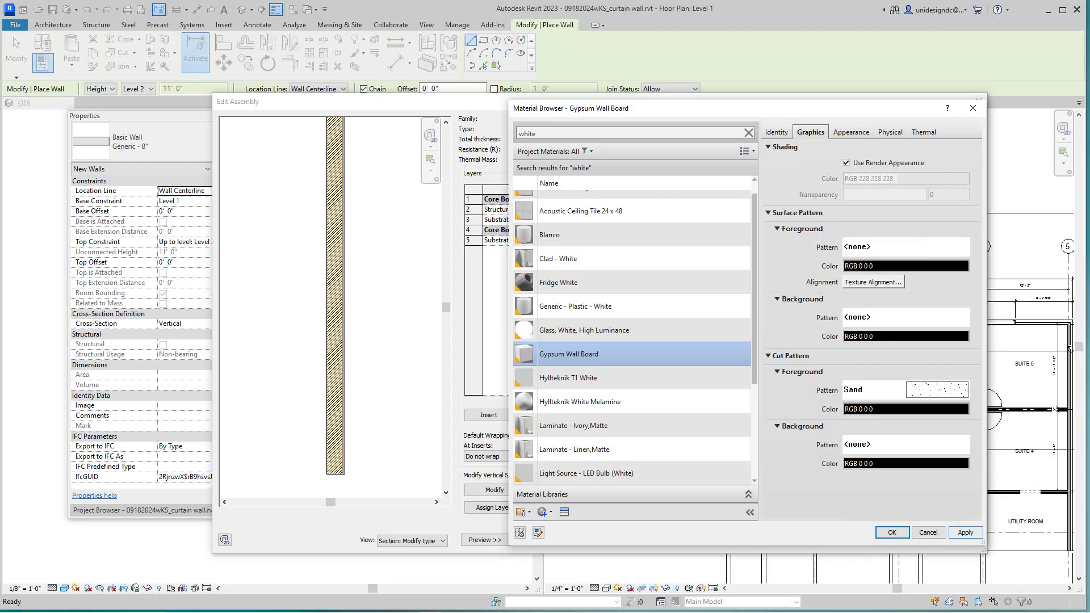
{"action": "left_click", "coordinate": [965, 532]}
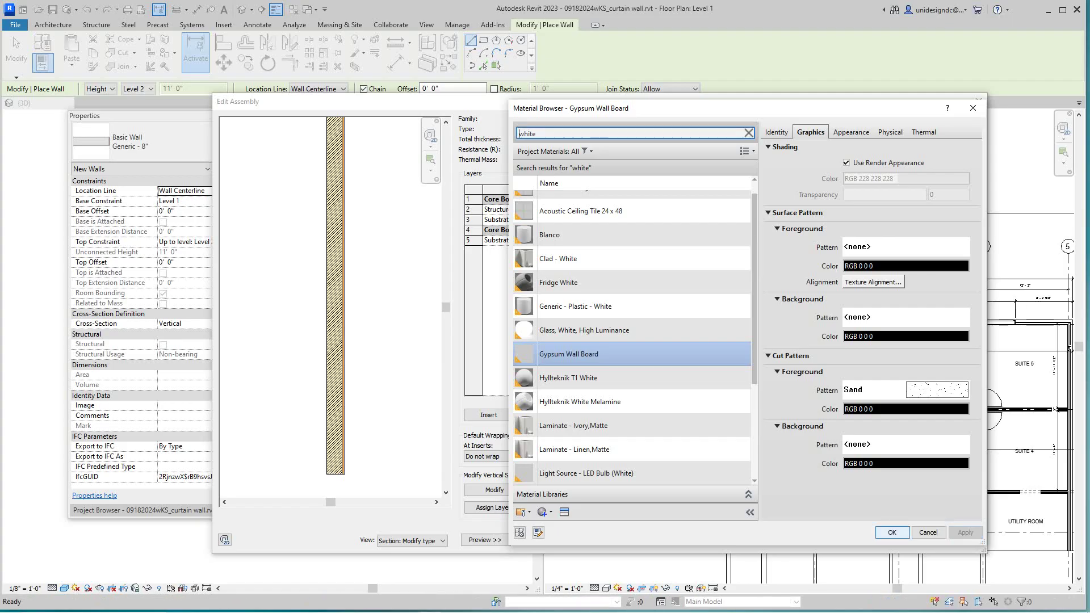
{"action": "key", "text": "Return"}
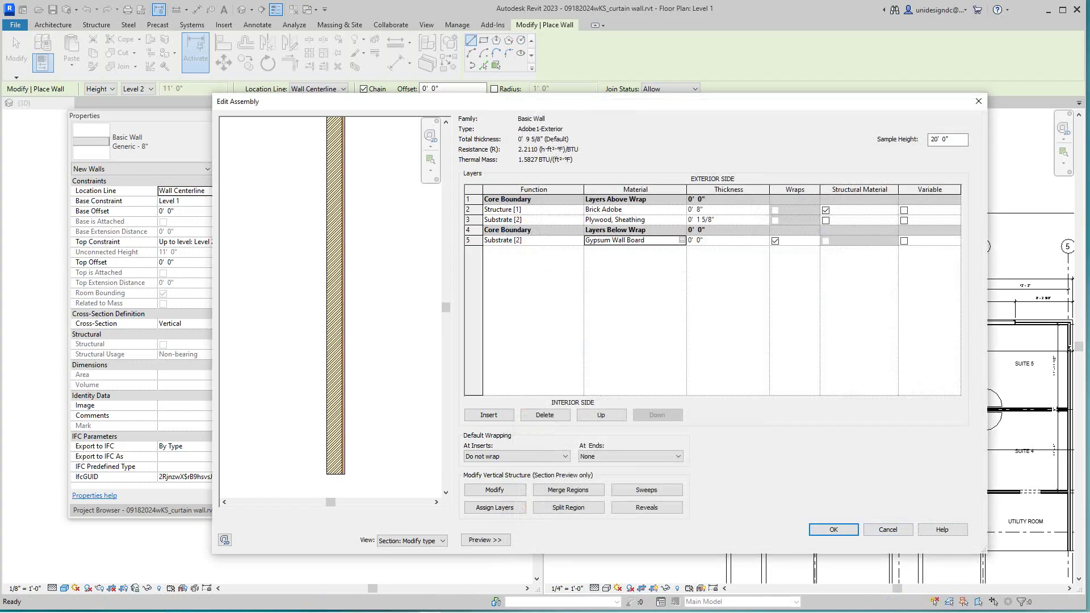
- Set the Gypsum Wall Board layer's thickness to 5/8" and its function to Finish 2 [5]
{"action": "left_click", "coordinate": [701, 241]}
{"action": "left_click_drag", "start_coordinate": [702, 240], "coordinate": [697, 241]}
{"action": "type", "text": "5/8"}
{"action": "key", "text": "Return"}
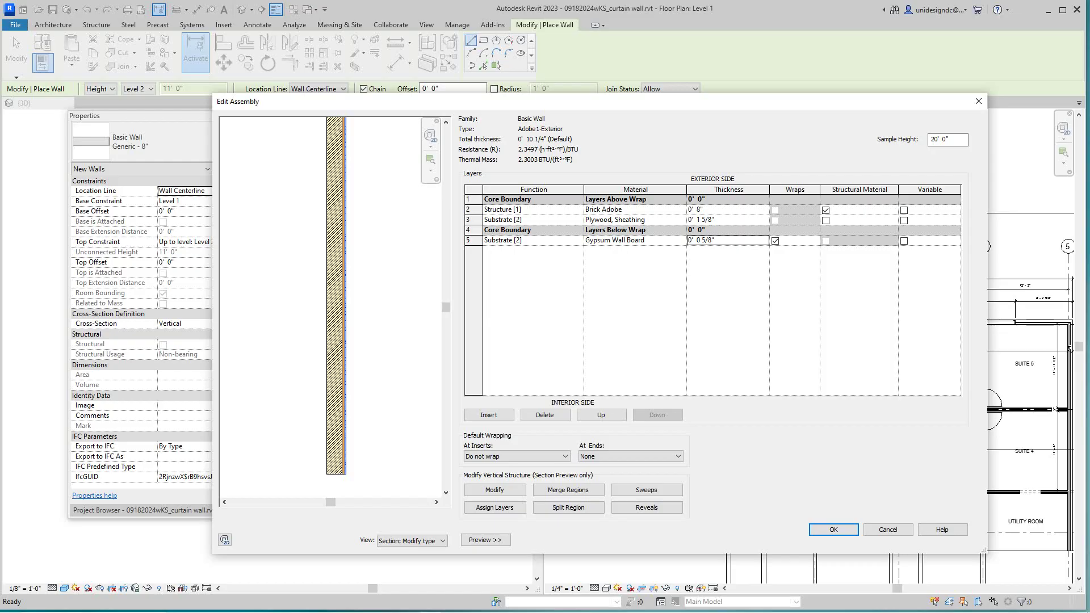
{"action": "left_click", "coordinate": [578, 240]}
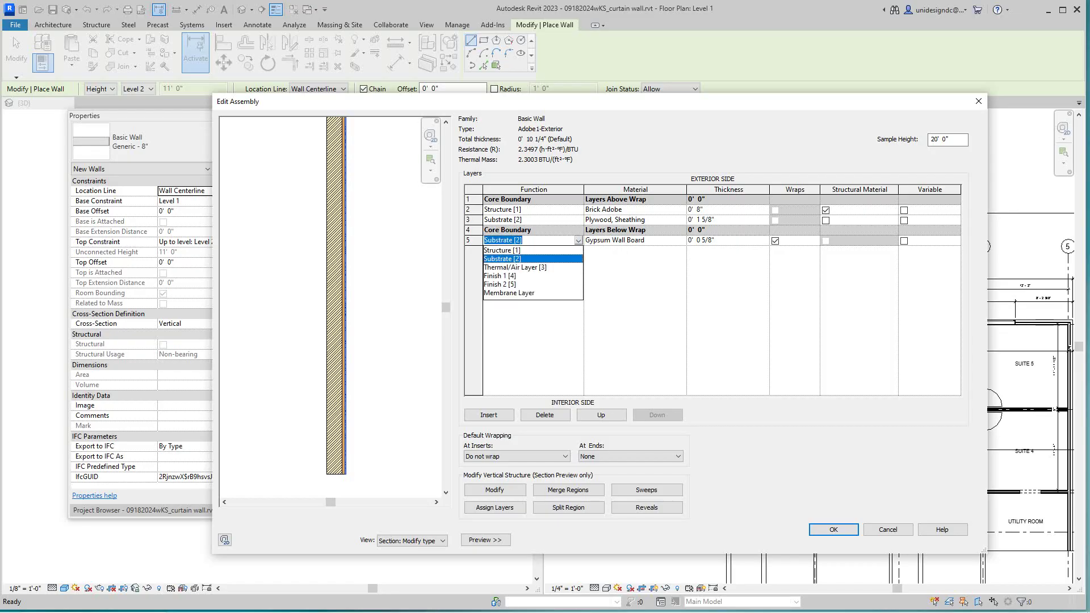
{"action": "left_click", "coordinate": [500, 284]}
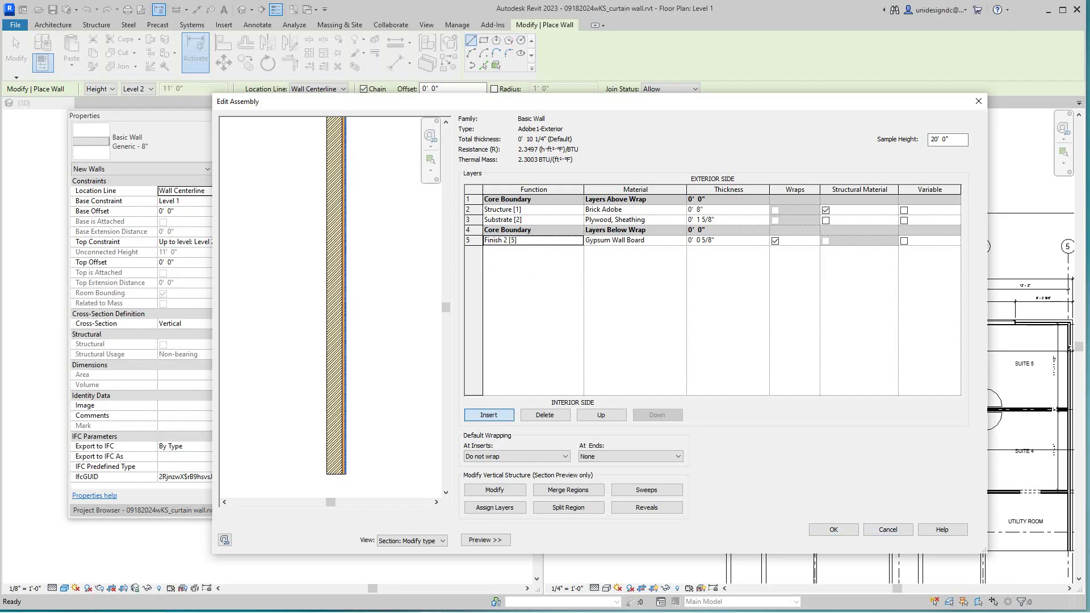
- Insert another layer above the Gypsum Wall Board layer and set its function to Finish 2 [5]
{"action": "left_click", "coordinate": [489, 415]}
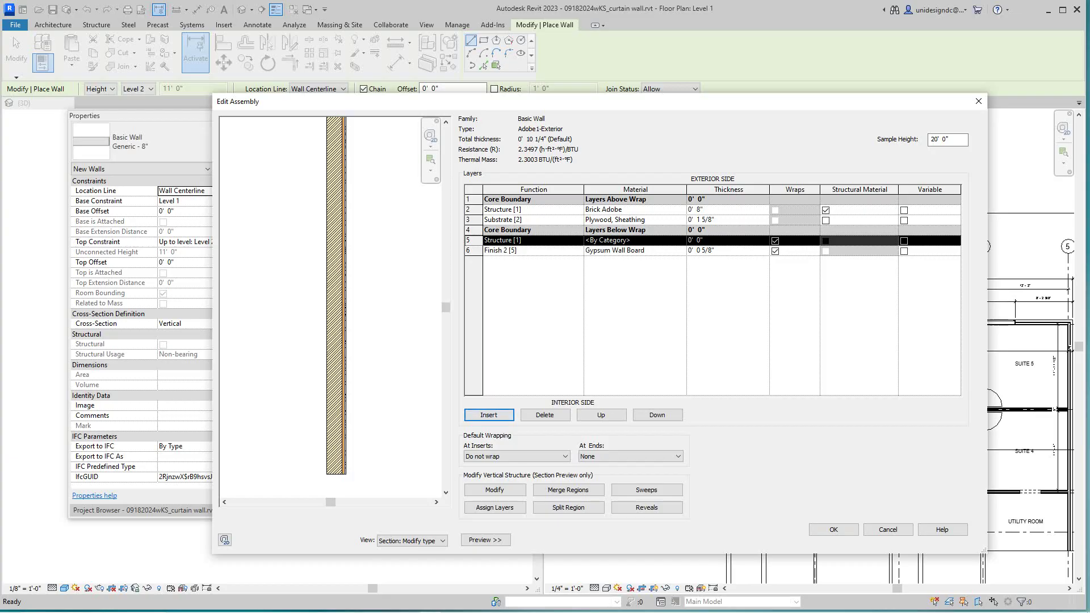
{"action": "left_click", "coordinate": [574, 241]}
{"action": "left_click", "coordinate": [578, 241]}
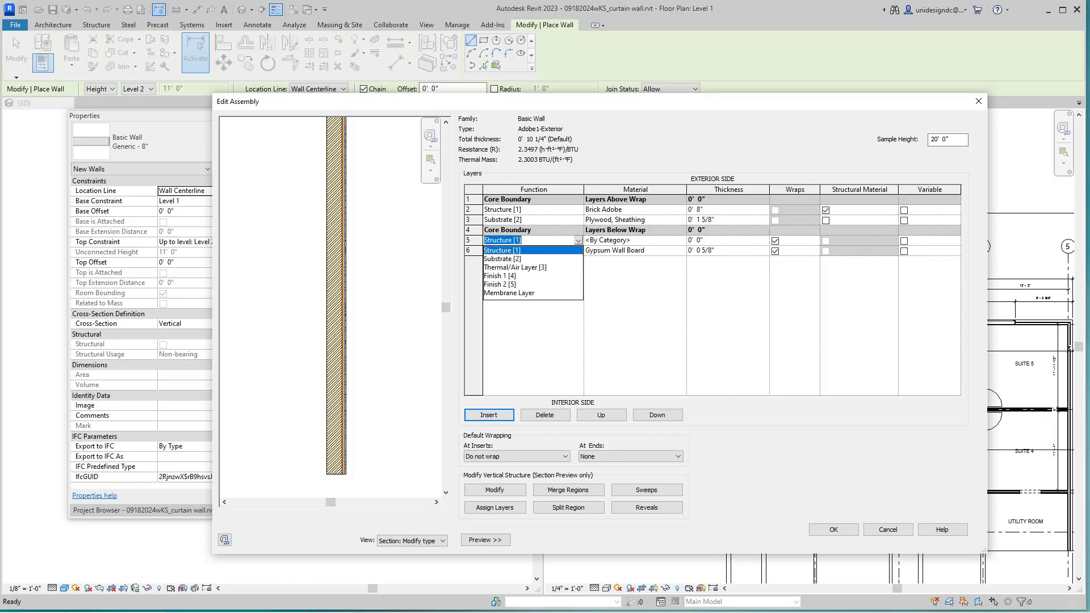
{"action": "left_click", "coordinate": [500, 284]}
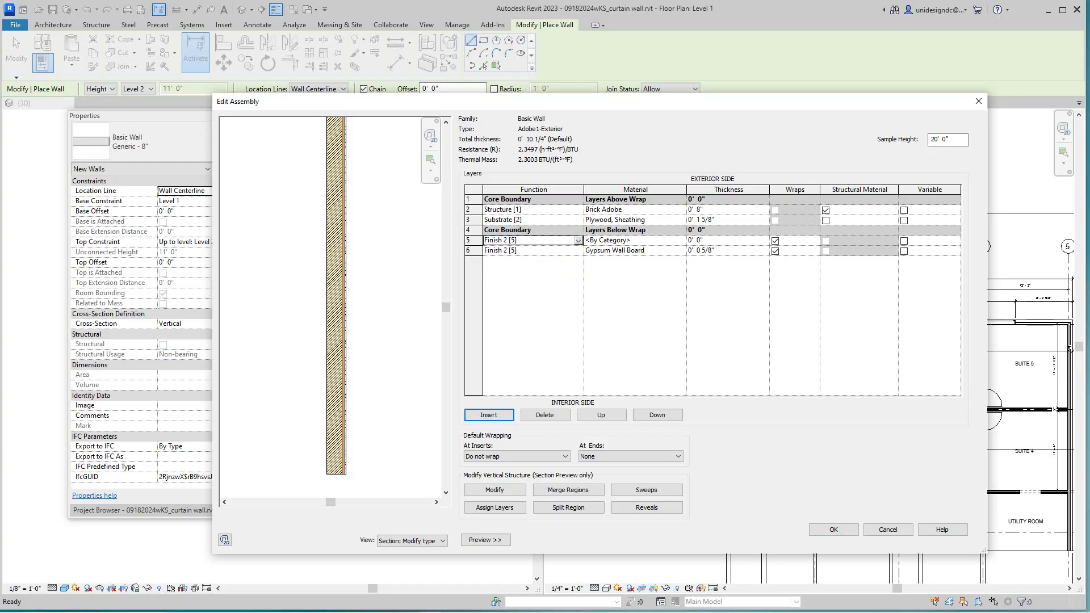
- Set the new <By Category> finish layer's thickness to 5/8" and accept the assembly
{"action": "left_click", "coordinate": [698, 240]}
{"action": "double_click", "coordinate": [698, 240]}
{"action": "type", "text": "5/8"}
{"action": "left_click", "coordinate": [834, 529]}
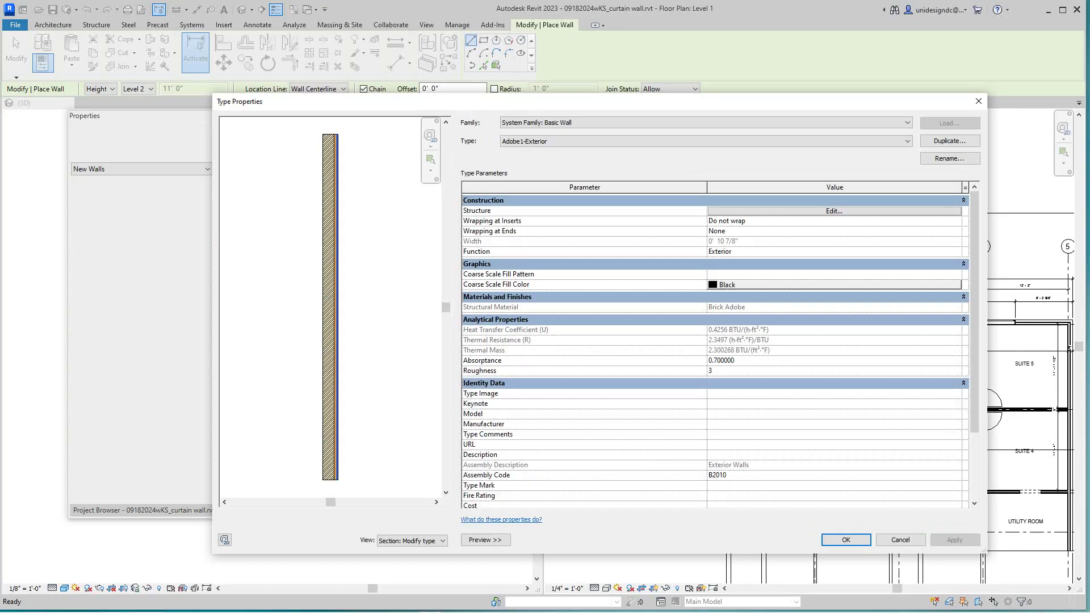
- Inspect the wall layers in the section preview and accept the Adobe1-Exterior type properties
{"action": "scroll", "coordinate": [334, 306], "scroll_direction": "up", "scroll_amount": 5}
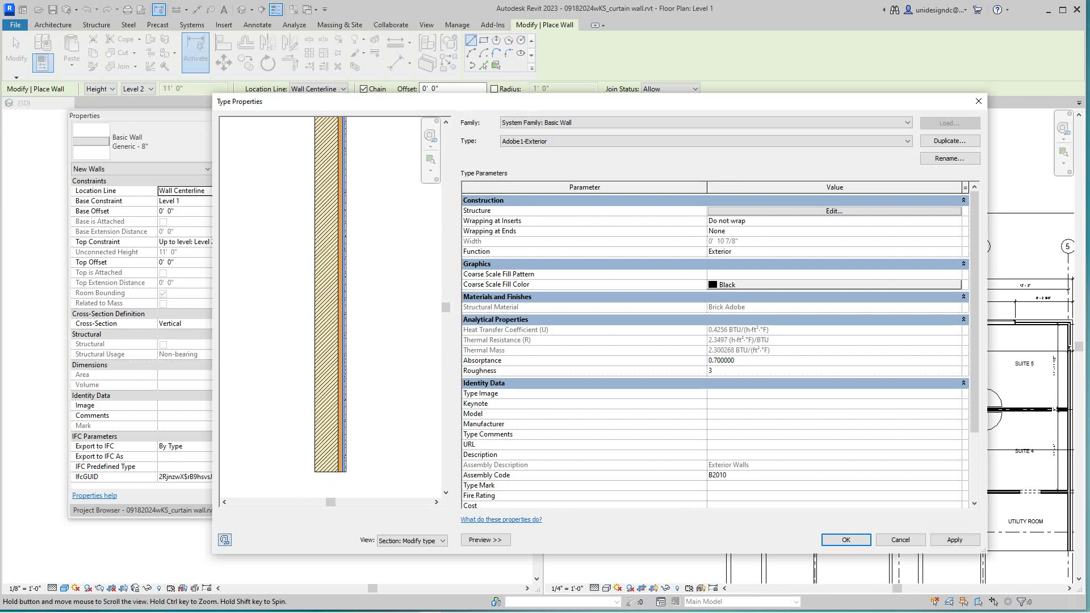
{"action": "scroll", "coordinate": [334, 306], "scroll_direction": "down", "scroll_amount": 5}
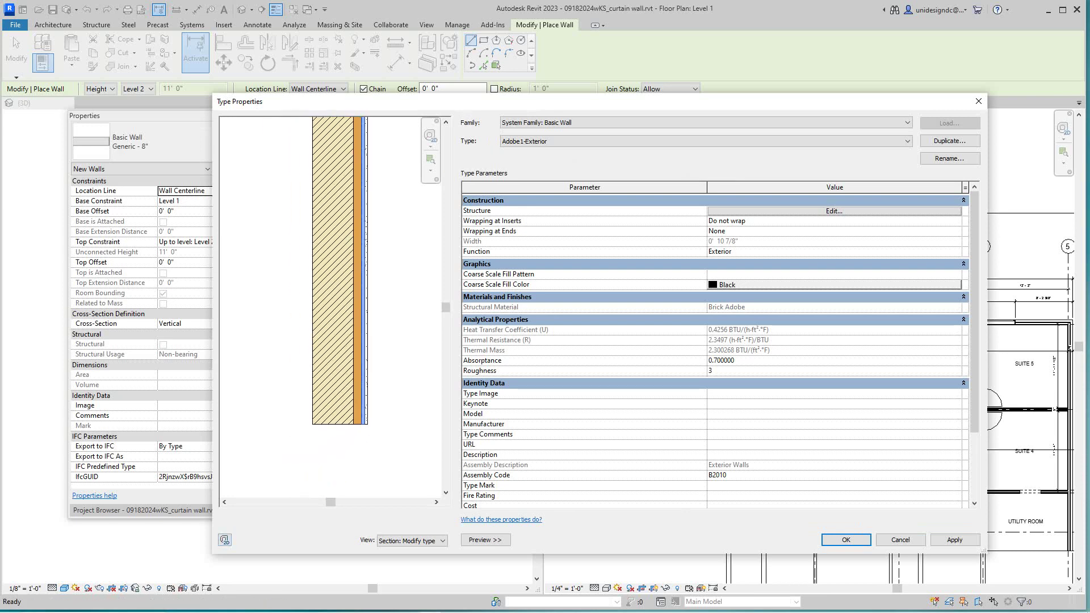
{"action": "scroll", "coordinate": [334, 306], "scroll_direction": "down", "scroll_amount": 4}
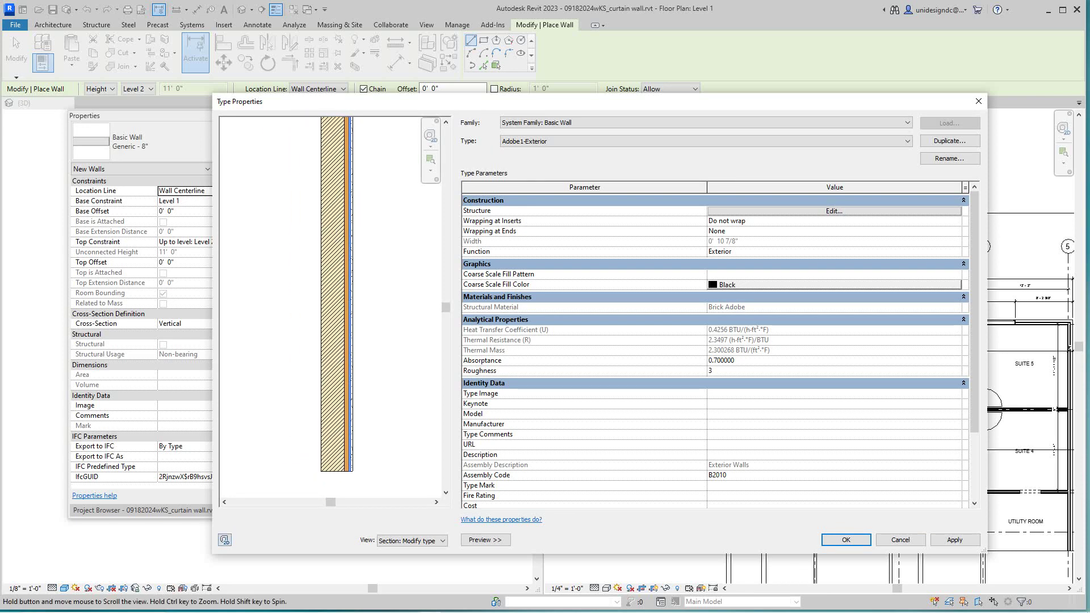
{"action": "scroll", "coordinate": [334, 307], "scroll_direction": "down", "scroll_amount": 4}
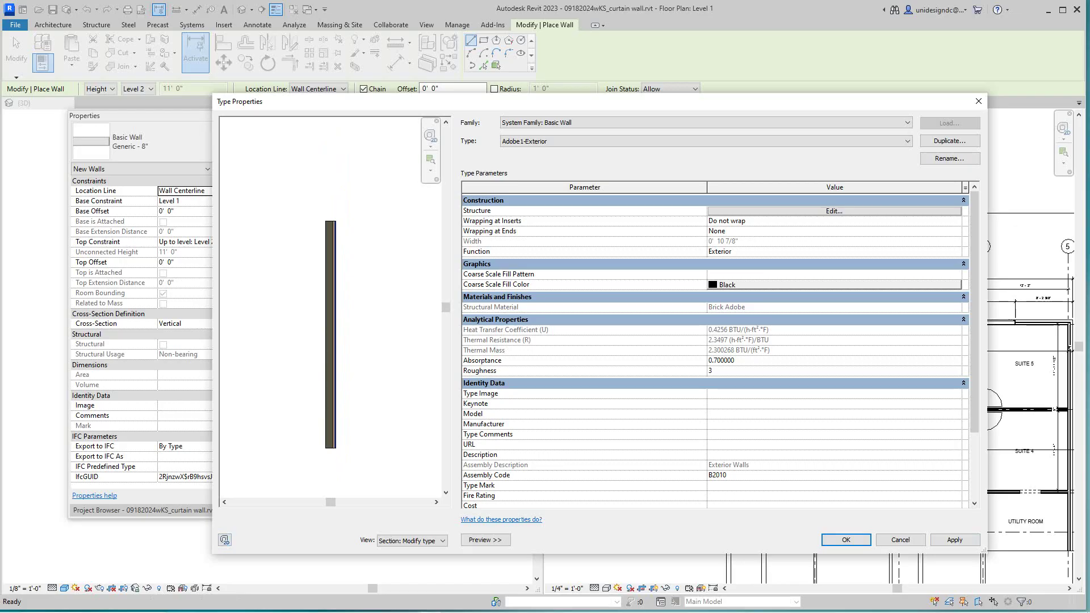
{"action": "scroll", "coordinate": [333, 307], "scroll_direction": "up", "scroll_amount": 3}
{"action": "middle_click_drag", "start_coordinate": [318, 306], "coordinate": [343, 306]}
{"action": "scroll", "coordinate": [342, 306], "scroll_direction": "down", "scroll_amount": 2}
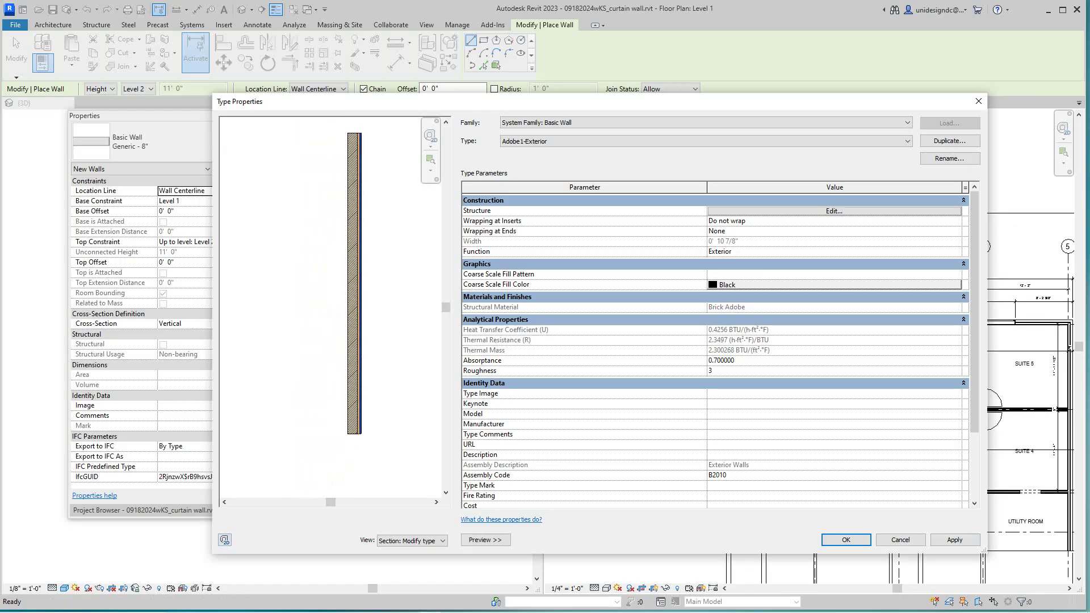
{"action": "left_click", "coordinate": [955, 540]}
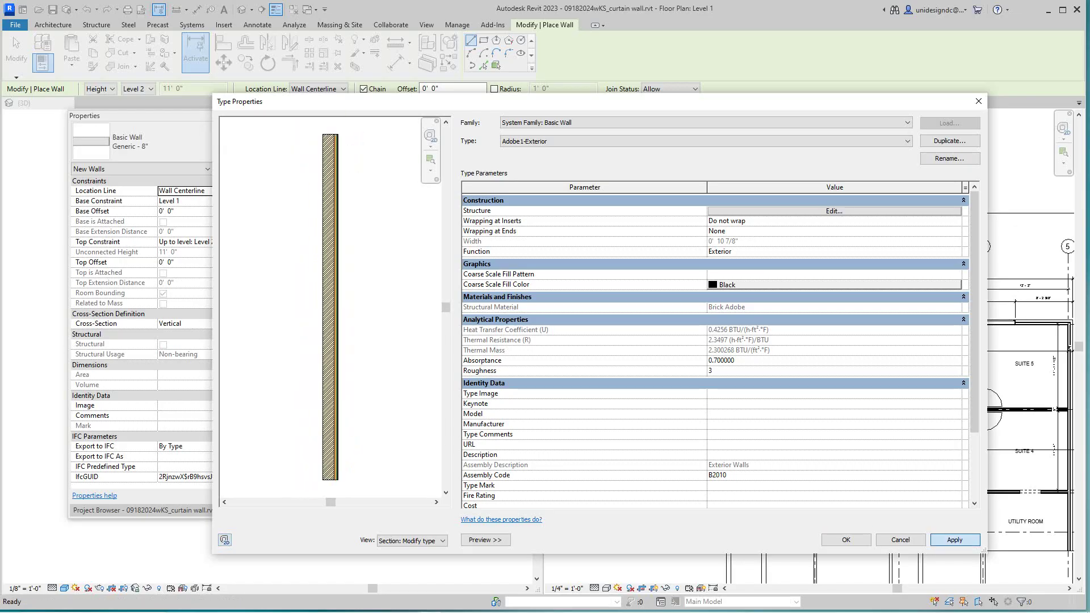
{"action": "left_click", "coordinate": [846, 540]}
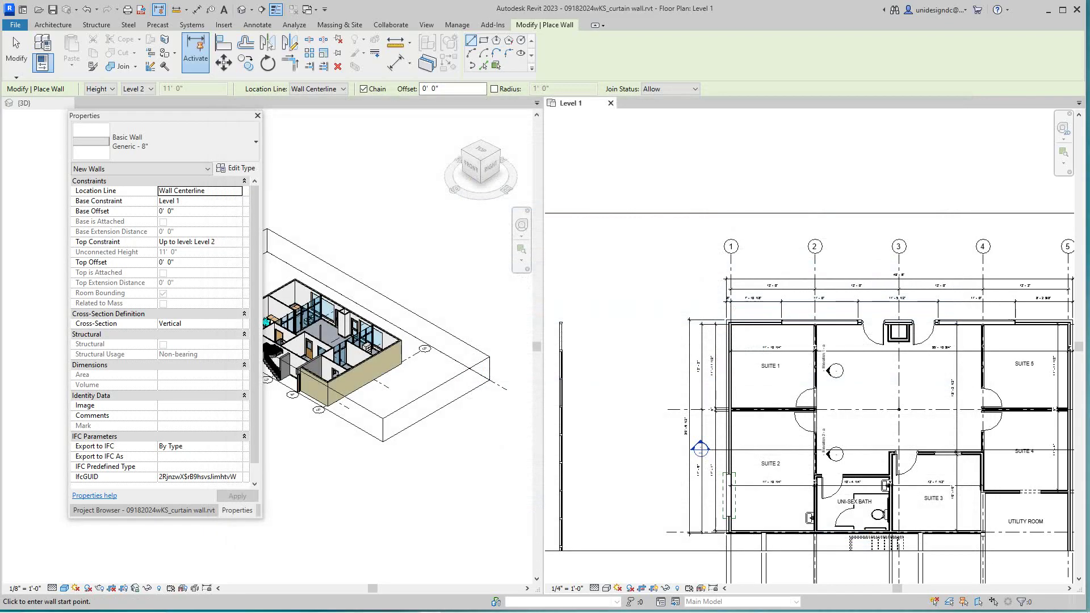
- Draw a vertical Adobe1-Exterior wall about 15' 3" long in the open area west of Suites 1 and 2, and end the wall command
{"action": "scroll", "coordinate": [629, 403], "scroll_direction": "down", "scroll_amount": 3}
{"action": "scroll", "coordinate": [628, 392], "scroll_direction": "up", "scroll_amount": 3}
{"action": "left_click", "coordinate": [627, 387]}
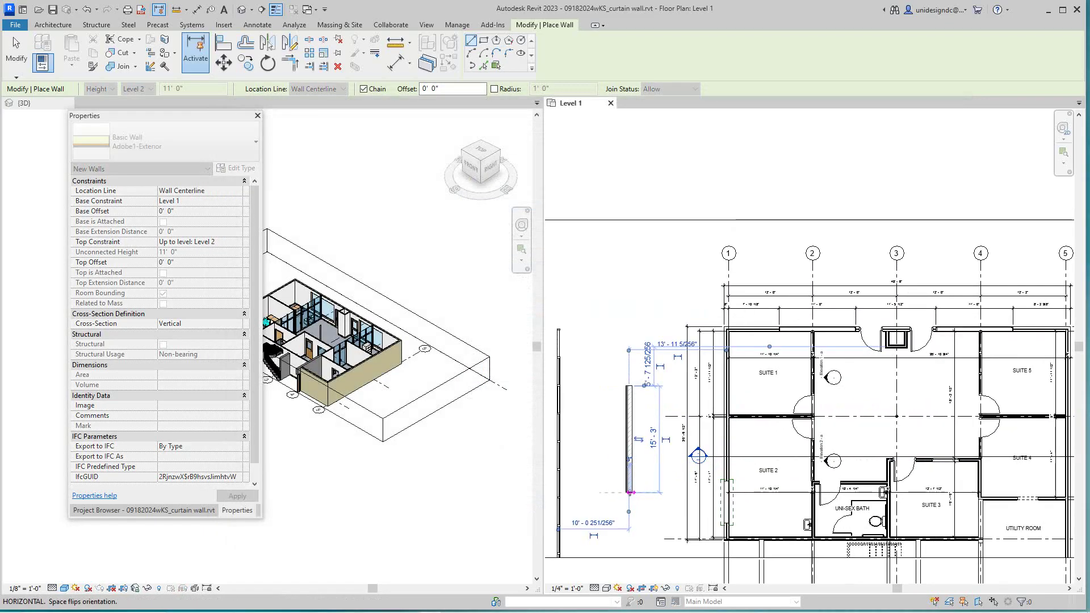
{"action": "right_click", "coordinate": [631, 493]}
{"action": "left_click", "coordinate": [662, 311]}
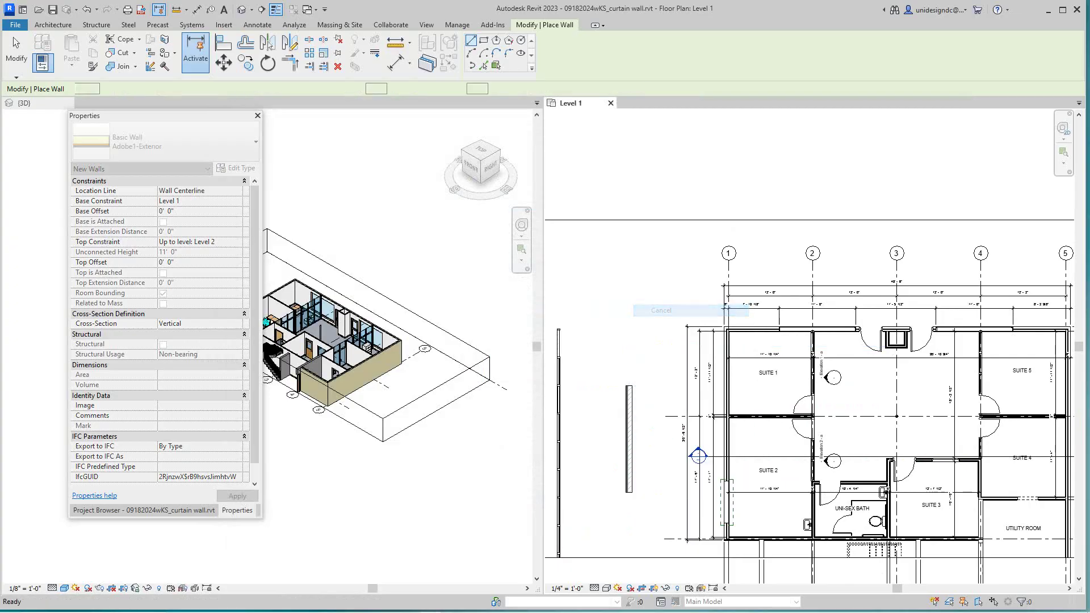
{"action": "scroll", "coordinate": [653, 307], "scroll_direction": "up", "scroll_amount": 1}
{"action": "middle_click_drag", "start_coordinate": [623, 306], "coordinate": [612, 280]}
{"action": "right_click", "coordinate": [613, 280]}
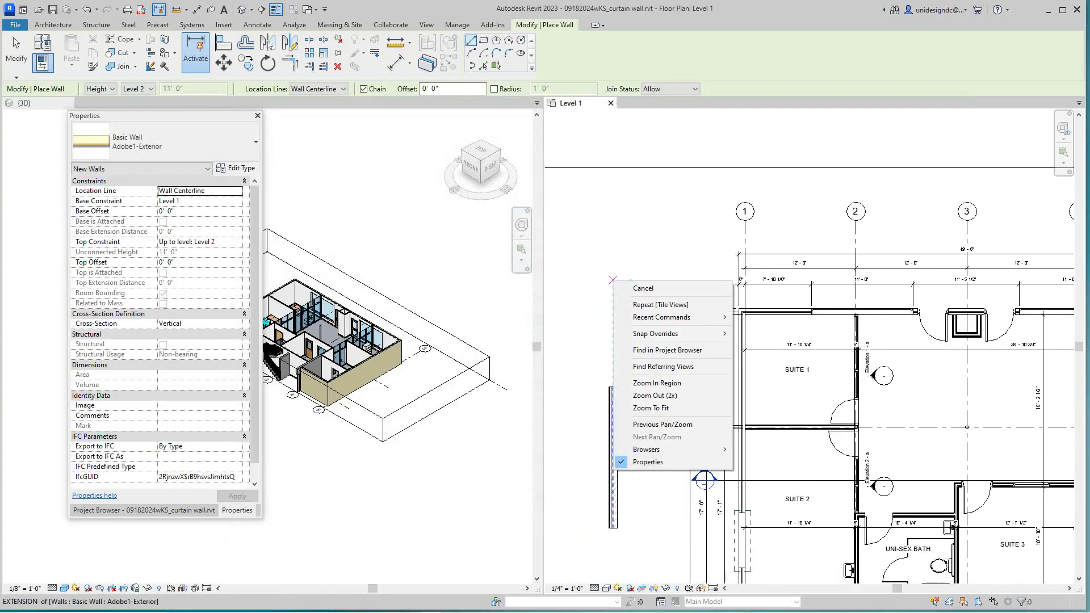
{"action": "left_click", "coordinate": [643, 288]}
- Select the entire connected chain of the building's exterior walls
{"action": "scroll", "coordinate": [312, 320], "scroll_direction": "up", "scroll_amount": 2}
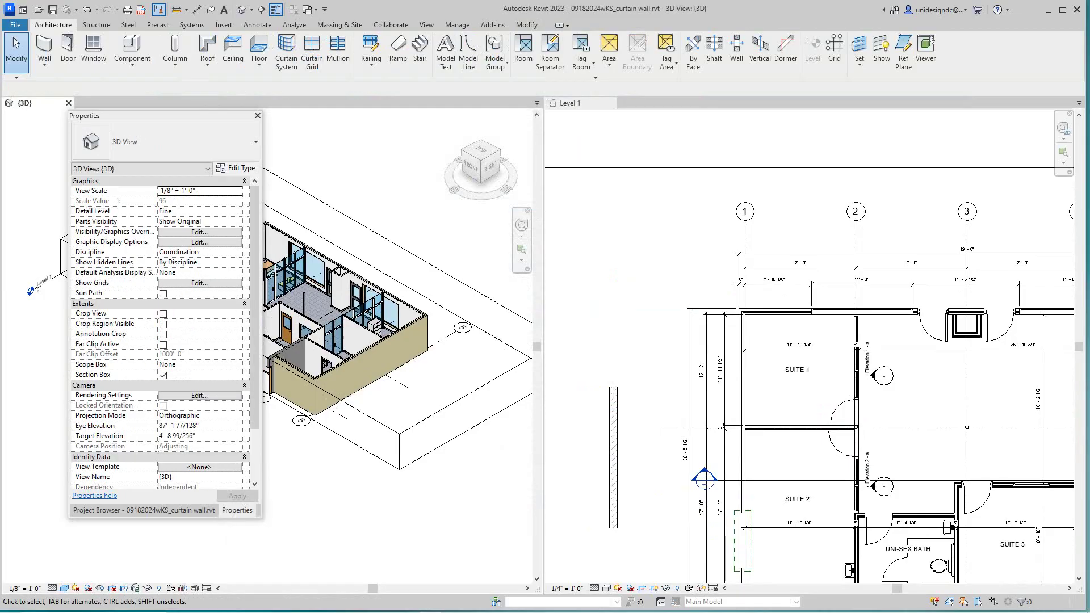
{"action": "key", "text": "Tab"}
{"action": "left_click", "coordinate": [369, 374]}
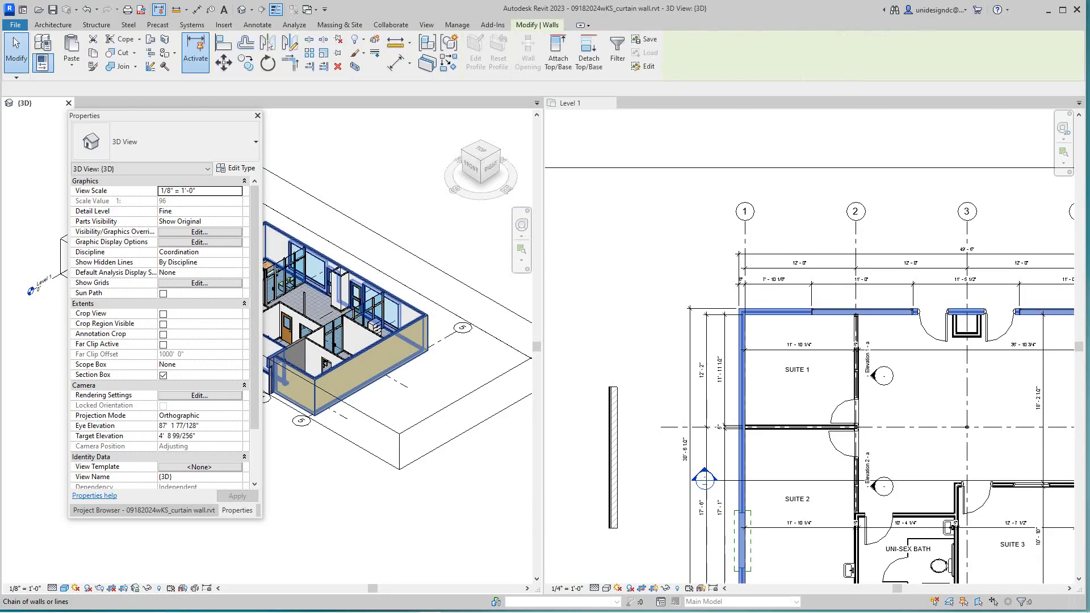
{"action": "middle_click_drag", "start_coordinate": [369, 374], "coordinate": [378, 383], "text": "shift"}
{"action": "scroll", "coordinate": [379, 385], "scroll_direction": "down", "scroll_amount": 2}
{"action": "scroll", "coordinate": [679, 302], "scroll_direction": "down", "scroll_amount": 3}
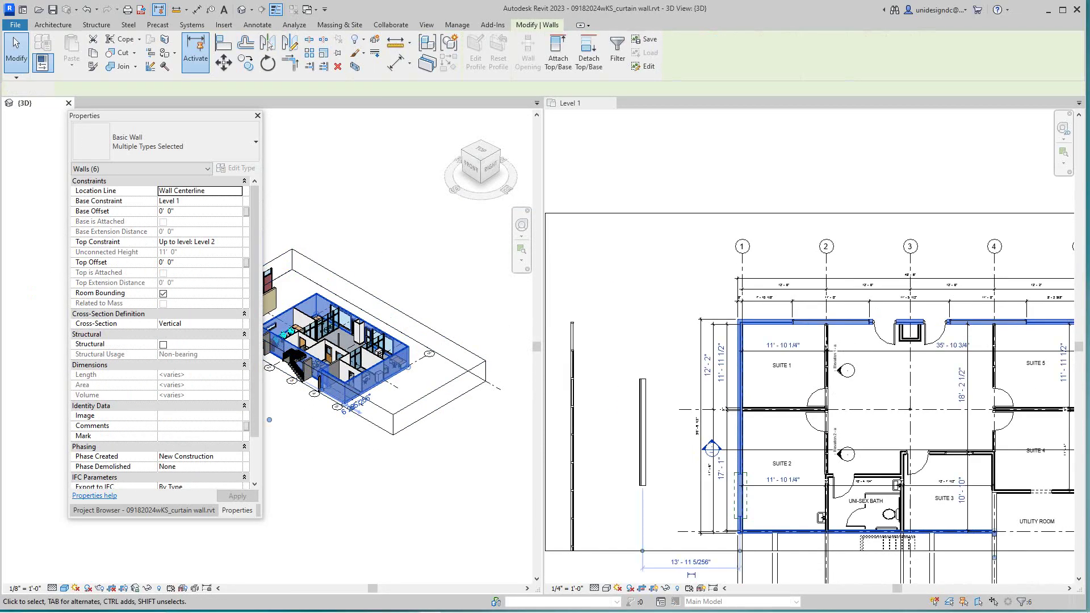
{"action": "middle_click_drag", "start_coordinate": [823, 369], "coordinate": [822, 379]}
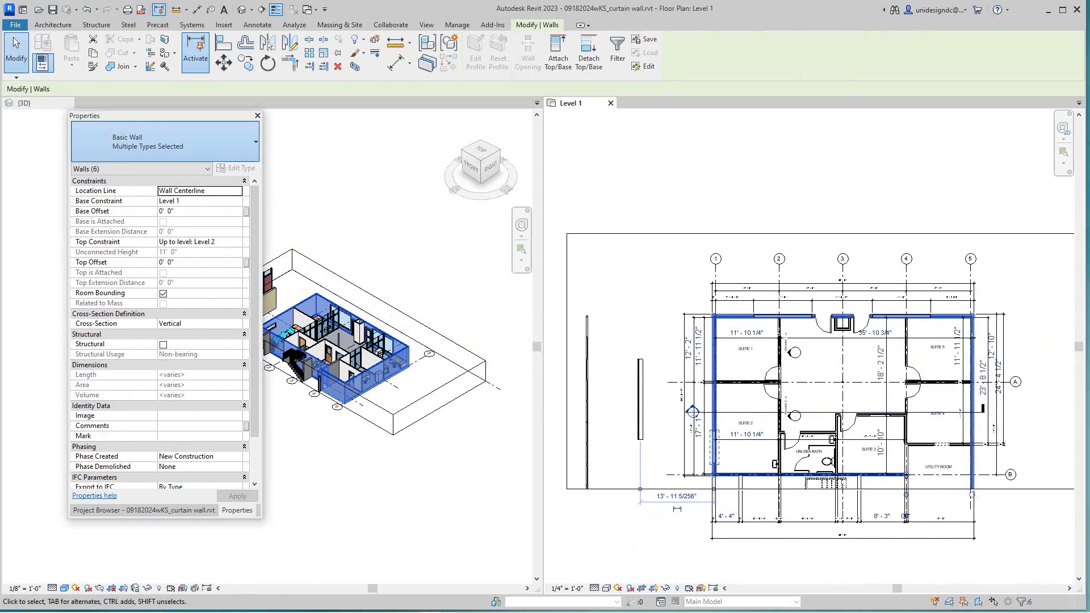
- Change the selected exterior walls to the Adobe1-Exterior type
{"action": "left_click", "coordinate": [164, 142]}
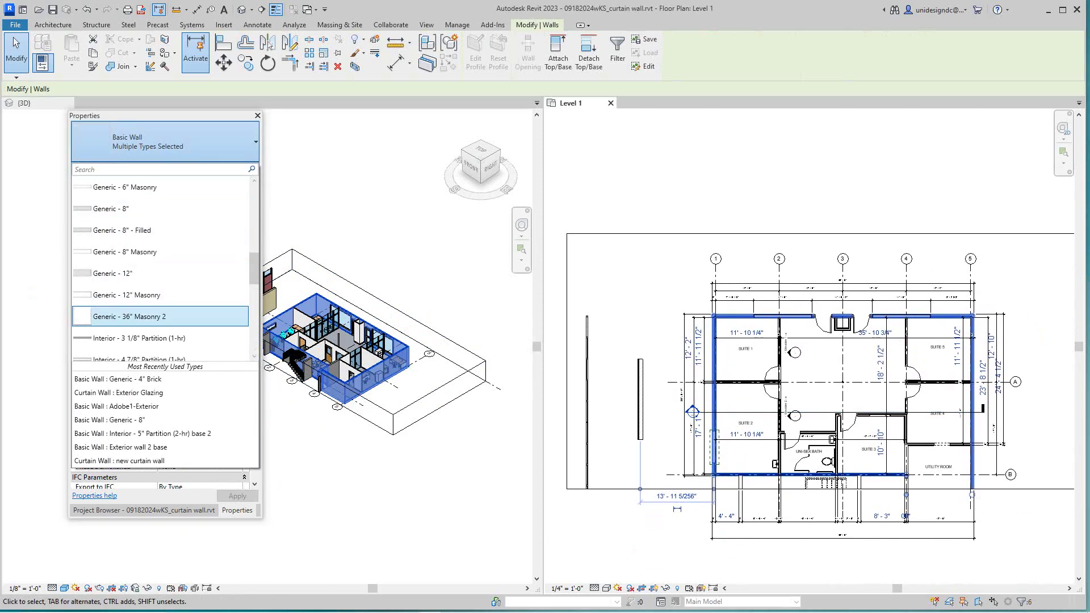
{"action": "scroll", "coordinate": [160, 292], "scroll_direction": "down", "scroll_amount": 1}
{"action": "scroll", "coordinate": [161, 267], "scroll_direction": "down", "scroll_amount": 3}
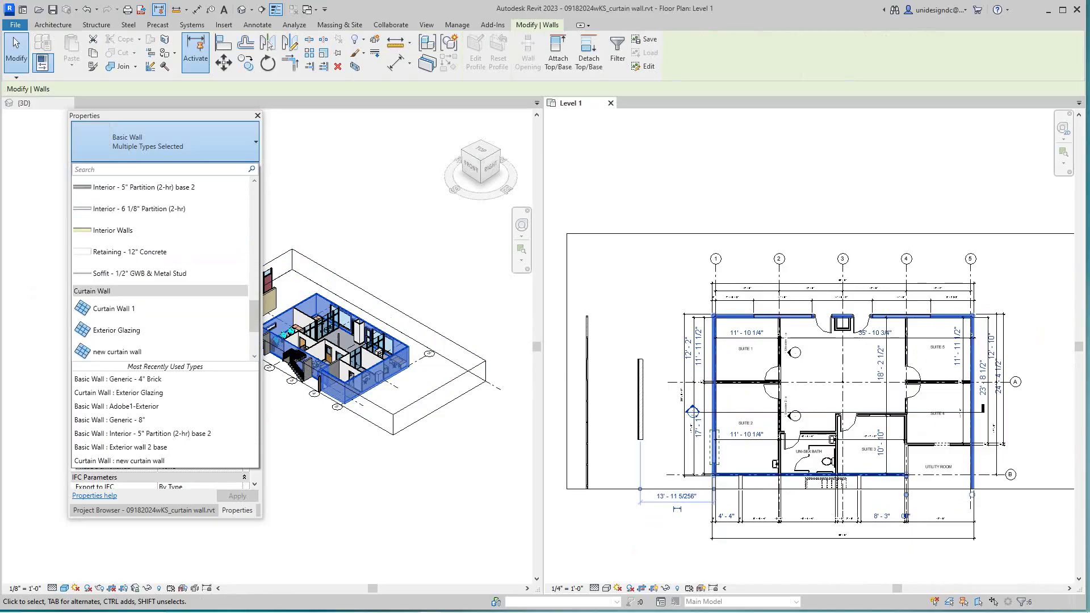
{"action": "scroll", "coordinate": [160, 290], "scroll_direction": "down", "scroll_amount": 1}
{"action": "scroll", "coordinate": [160, 291], "scroll_direction": "up", "scroll_amount": 6}
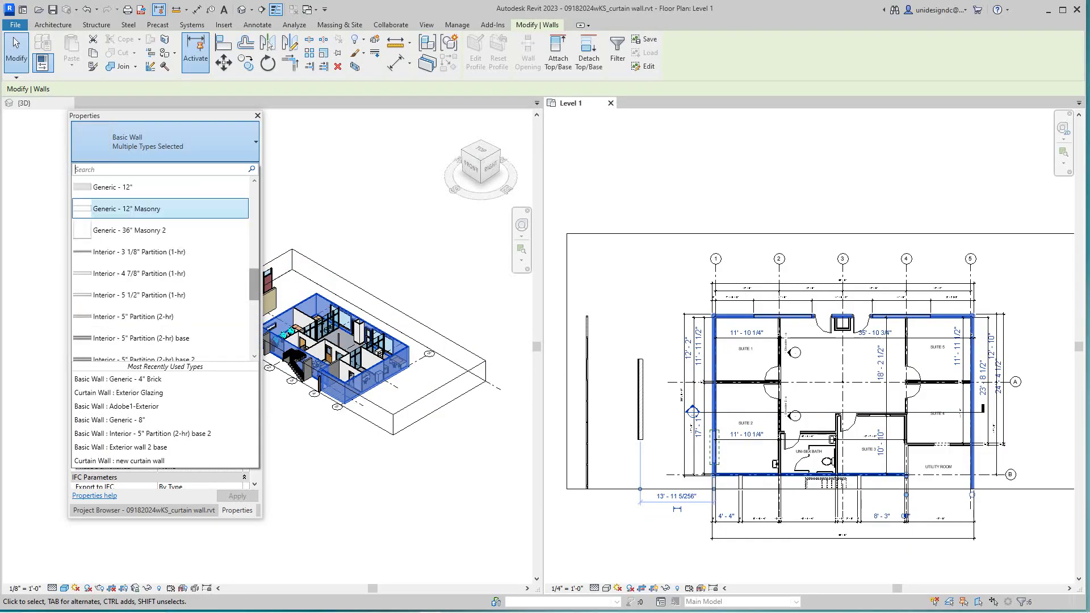
{"action": "scroll", "coordinate": [160, 273], "scroll_direction": "up", "scroll_amount": 2}
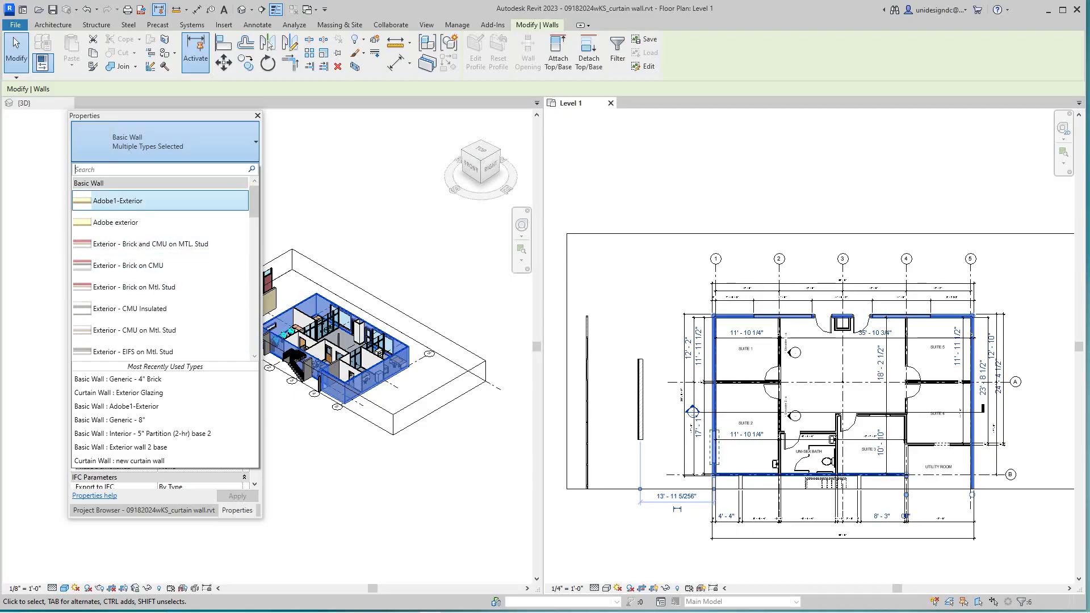
{"action": "key", "text": "Escape"}
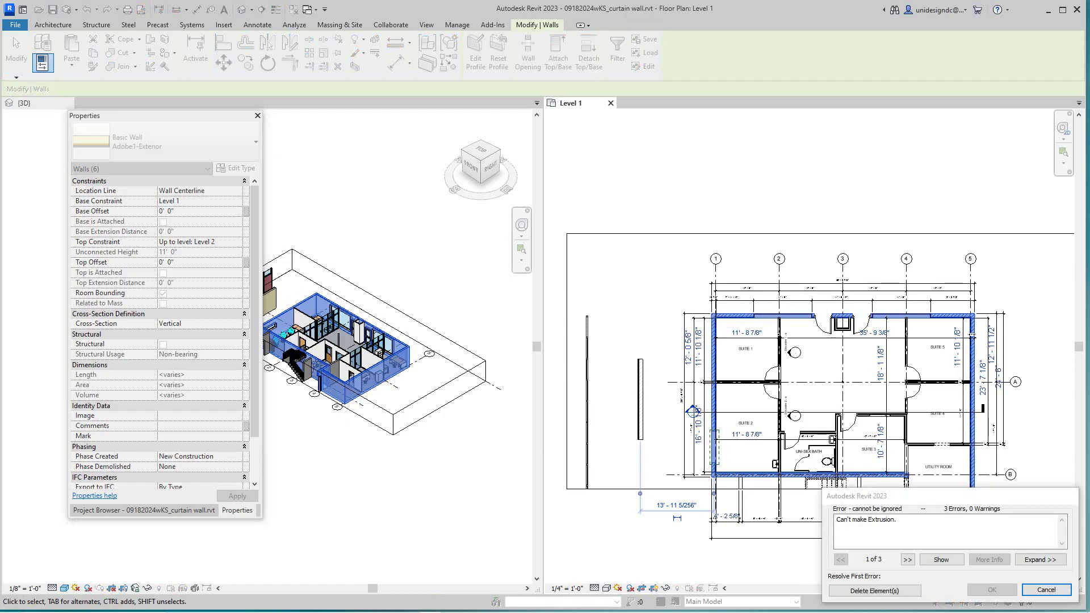
- Examine the changed exterior walls in plan and 3D, and resolve the extrusion errors by deleting the affected elements
{"action": "scroll", "coordinate": [710, 306], "scroll_direction": "up", "scroll_amount": 5}
{"action": "scroll", "coordinate": [710, 307], "scroll_direction": "down", "scroll_amount": 2}
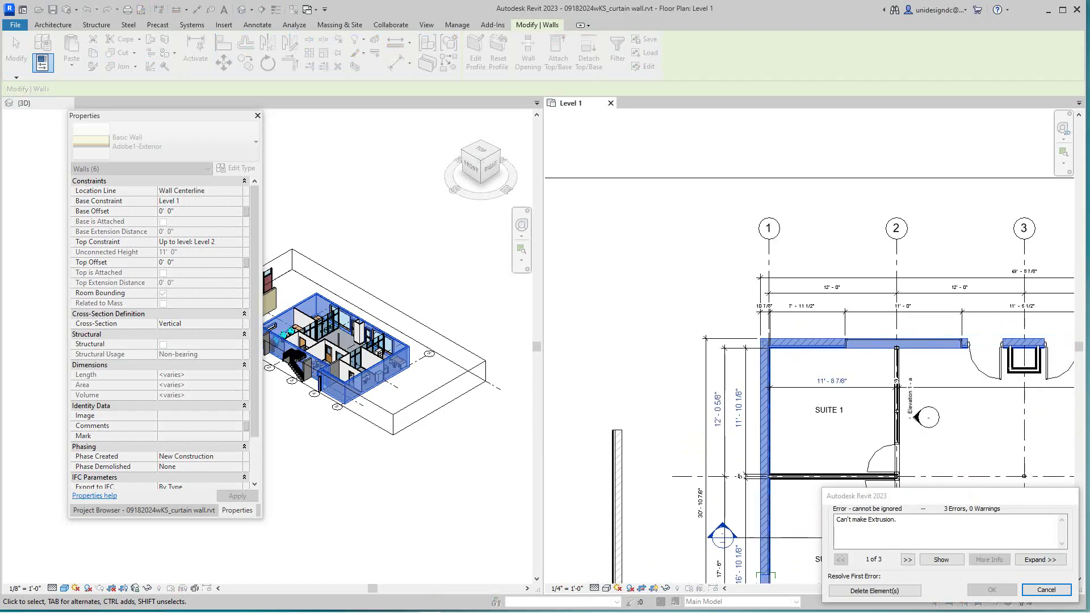
{"action": "scroll", "coordinate": [675, 299], "scroll_direction": "down", "scroll_amount": 2}
{"action": "left_click", "coordinate": [432, 489]}
{"action": "scroll", "coordinate": [386, 389], "scroll_direction": "up", "scroll_amount": 5}
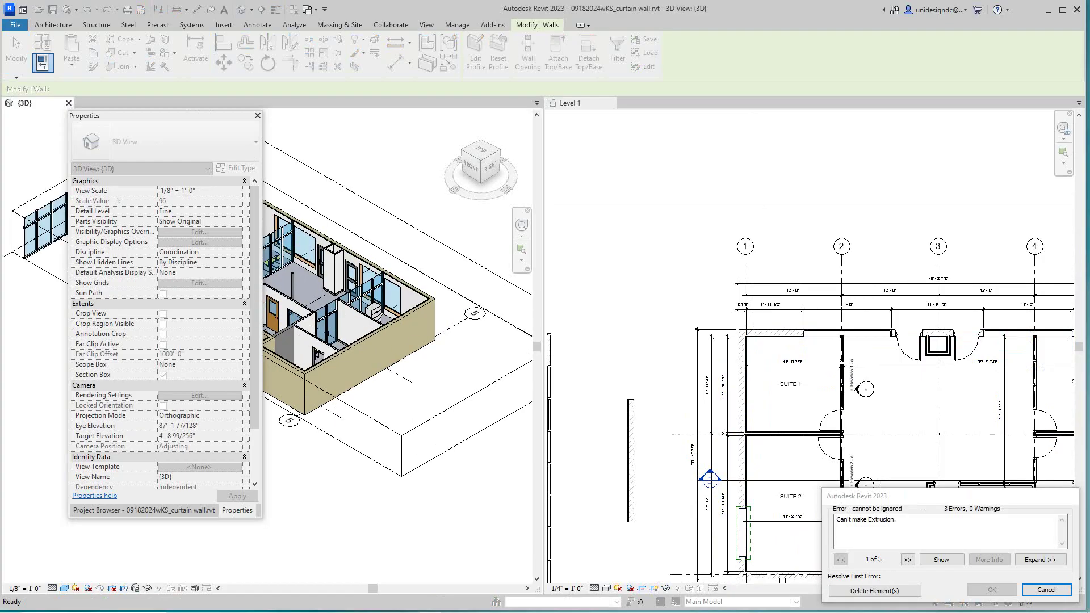
{"action": "scroll", "coordinate": [386, 341], "scroll_direction": "down", "scroll_amount": 3}
{"action": "scroll", "coordinate": [823, 409], "scroll_direction": "down", "scroll_amount": 3}
{"action": "left_click", "coordinate": [852, 255]}
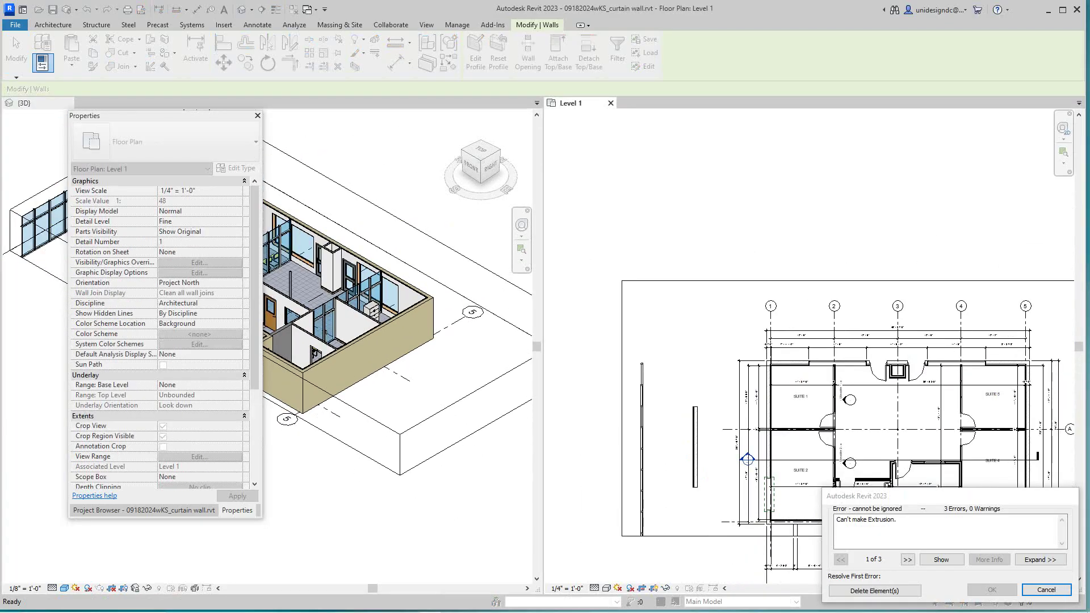
{"action": "left_click", "coordinate": [874, 591]}
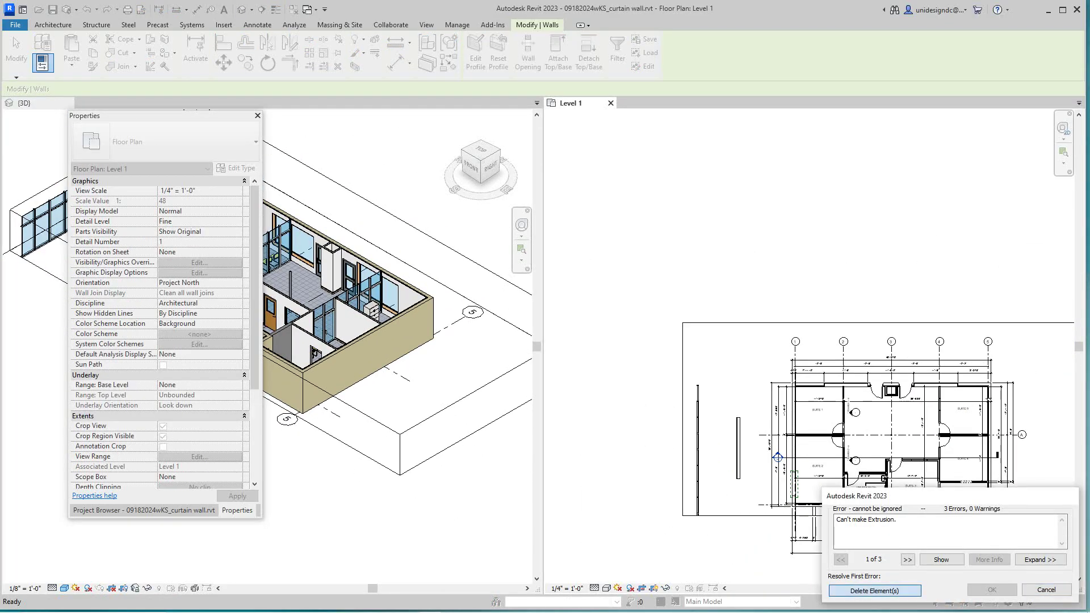
- Select the interior partition along the north side of the uni-sex bath and open its type properties
{"action": "scroll", "coordinate": [902, 466], "scroll_direction": "up", "scroll_amount": 5}
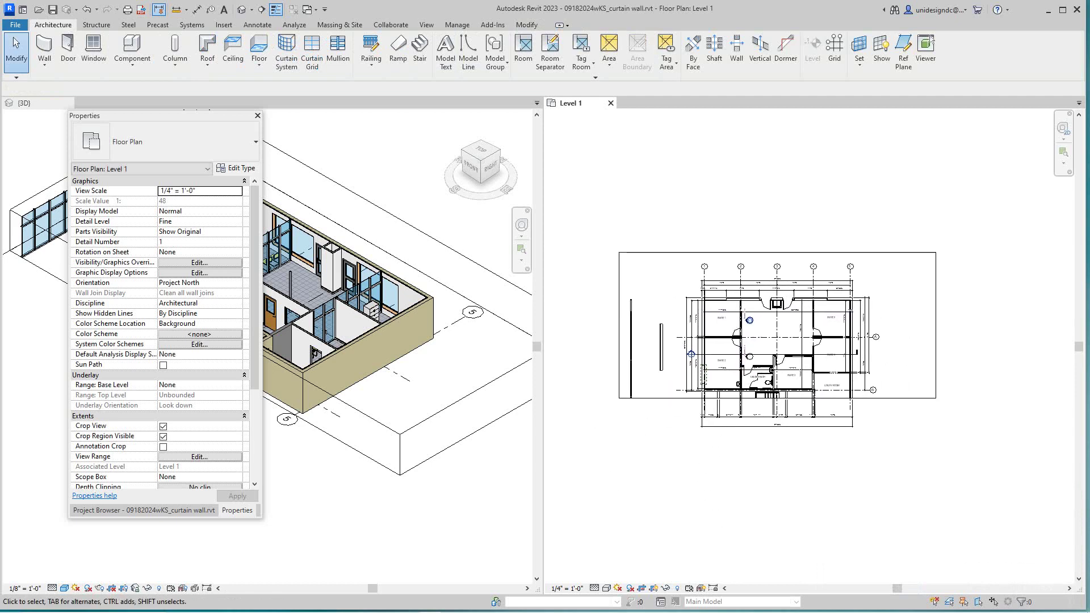
{"action": "scroll", "coordinate": [730, 276], "scroll_direction": "up", "scroll_amount": 2}
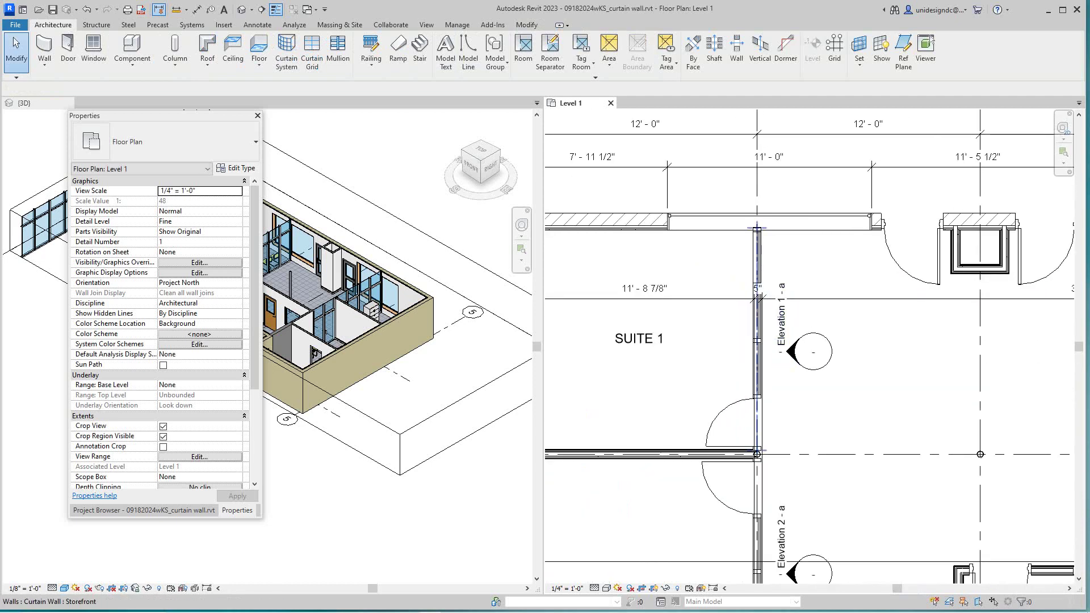
{"action": "scroll", "coordinate": [732, 295], "scroll_direction": "down", "scroll_amount": 3}
{"action": "scroll", "coordinate": [732, 295], "scroll_direction": "up", "scroll_amount": 2}
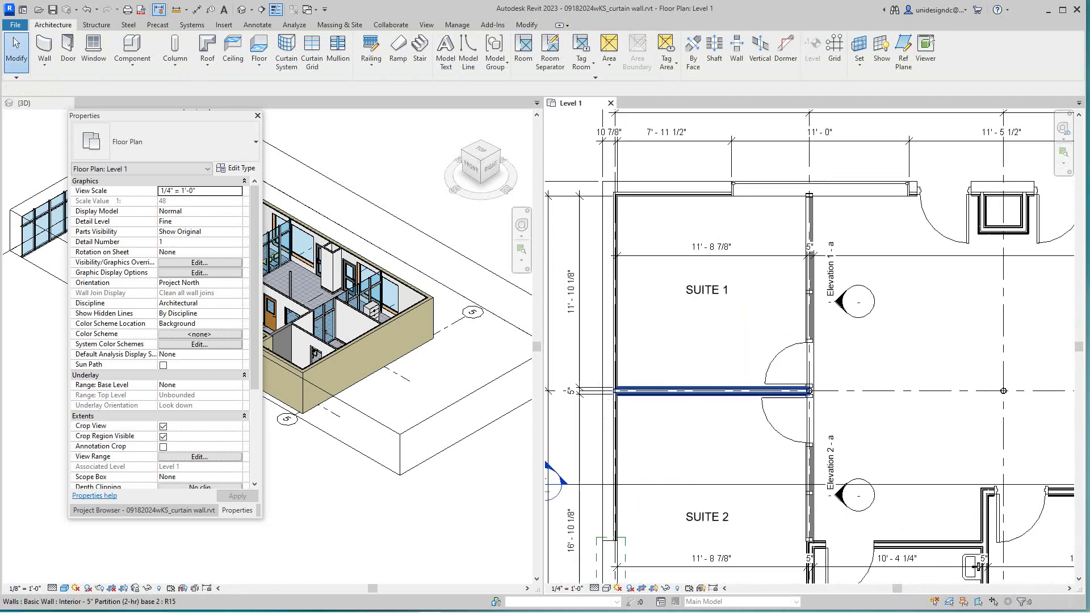
{"action": "middle_click_drag", "start_coordinate": [745, 431], "coordinate": [602, 440]}
{"action": "scroll", "coordinate": [848, 565], "scroll_direction": "up", "scroll_amount": 4}
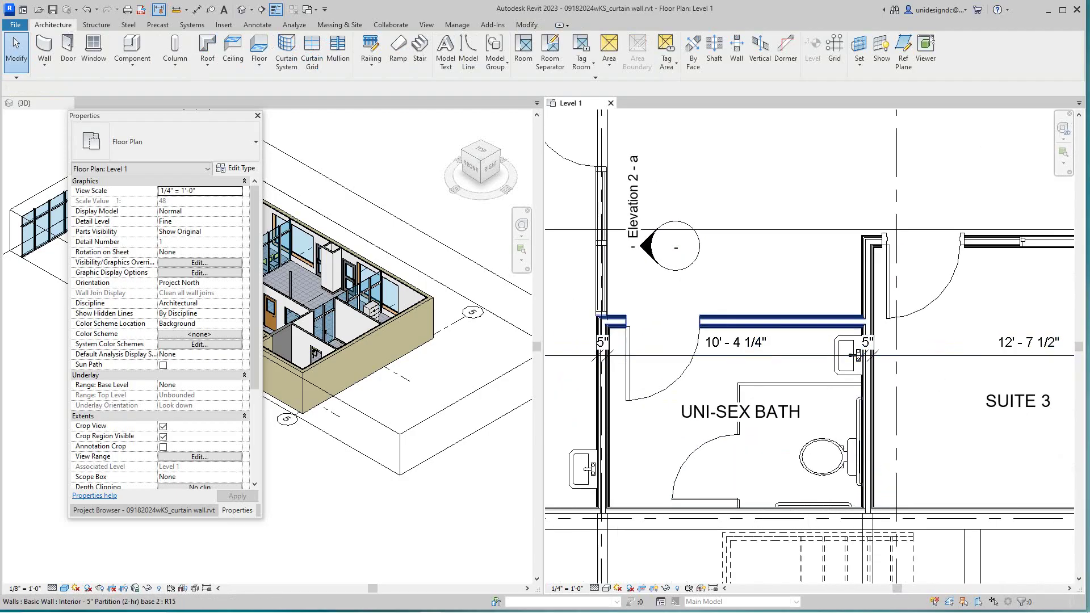
{"action": "left_click", "coordinate": [783, 321]}
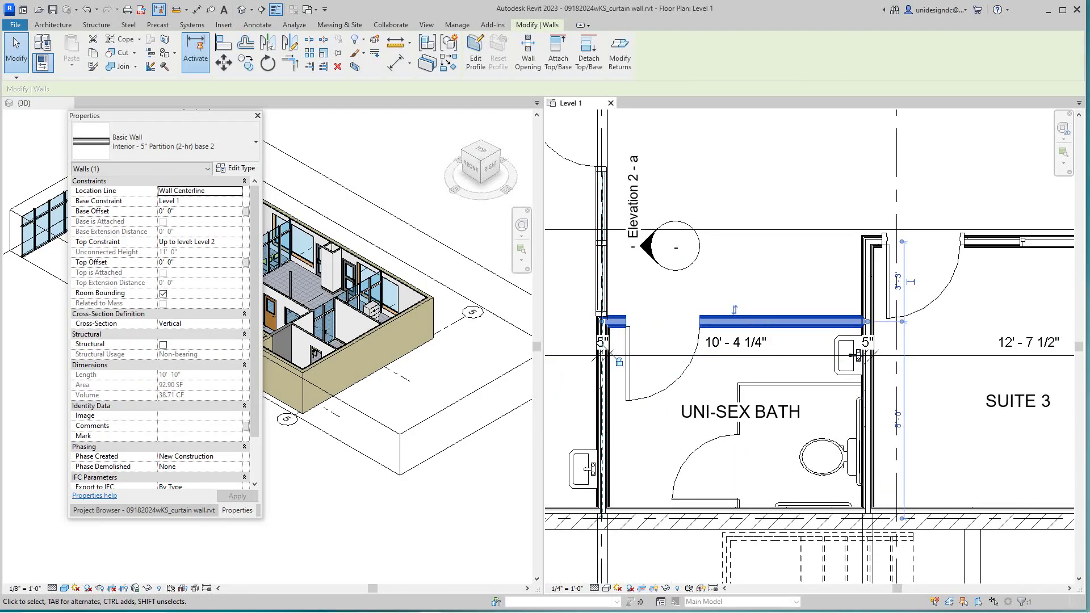
{"action": "left_click", "coordinate": [236, 168]}
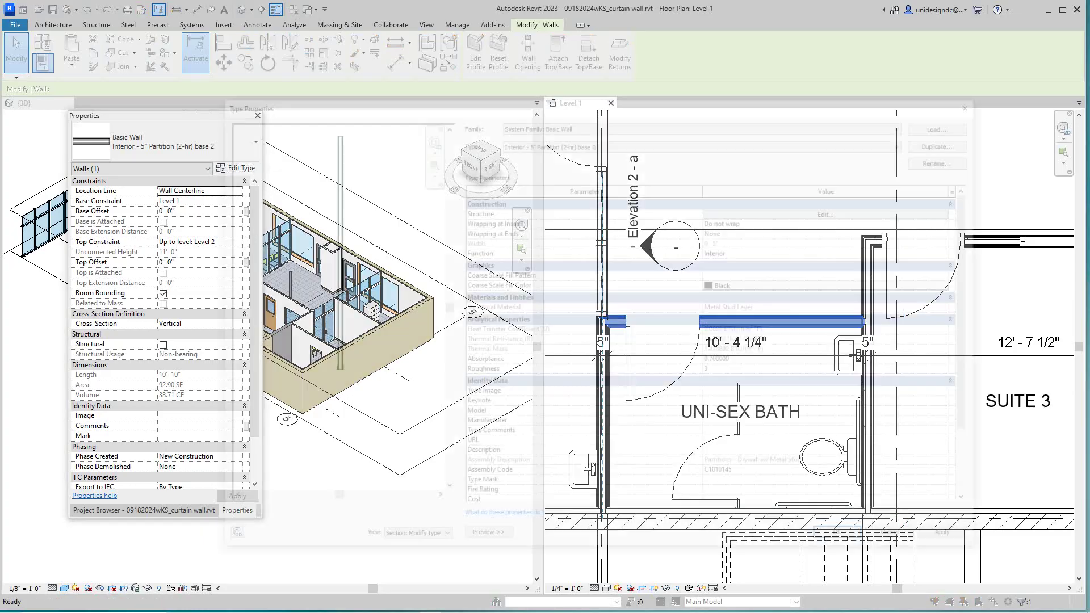
- Review the Interior - 5" Partition (2-hr) base 2 layer structure and accept the assembly and type properties
{"action": "scroll", "coordinate": [329, 318], "scroll_direction": "up", "scroll_amount": 5}
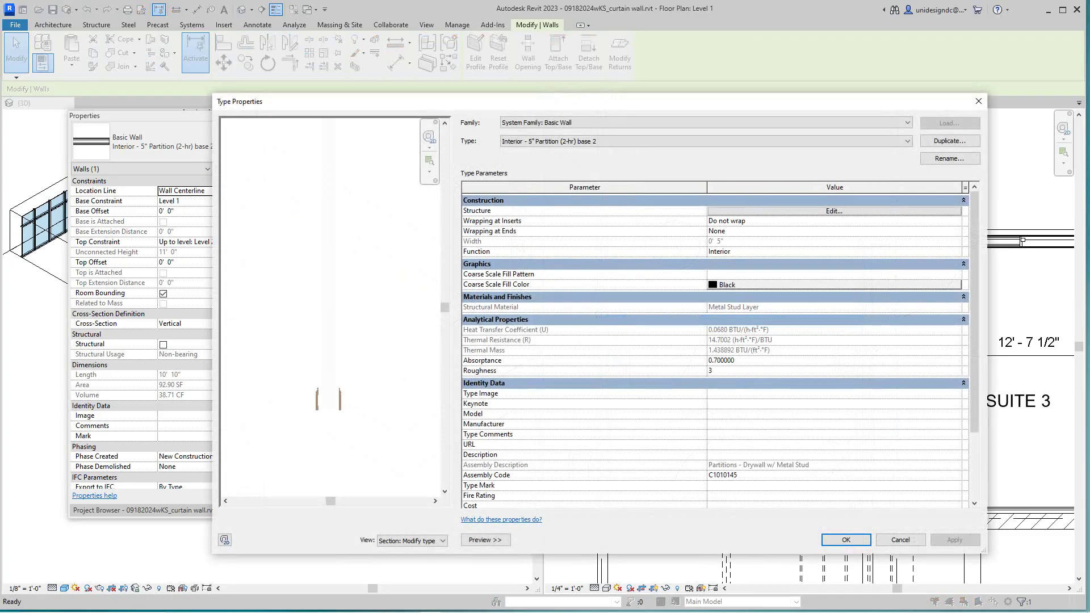
{"action": "scroll", "coordinate": [329, 318], "scroll_direction": "up", "scroll_amount": 4}
{"action": "left_click", "coordinate": [834, 211]}
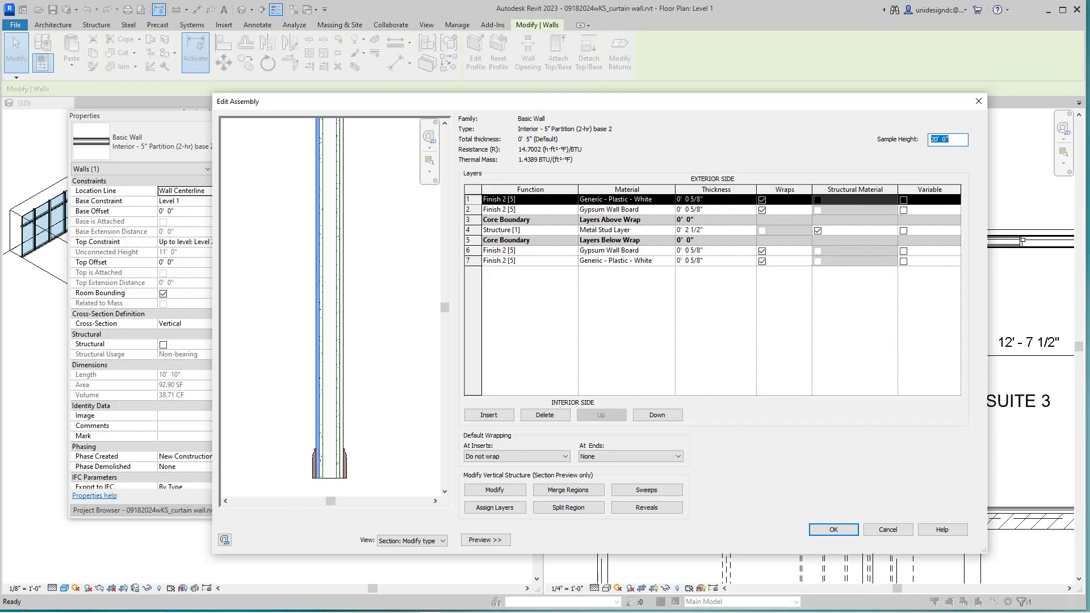
{"action": "left_click", "coordinate": [833, 529]}
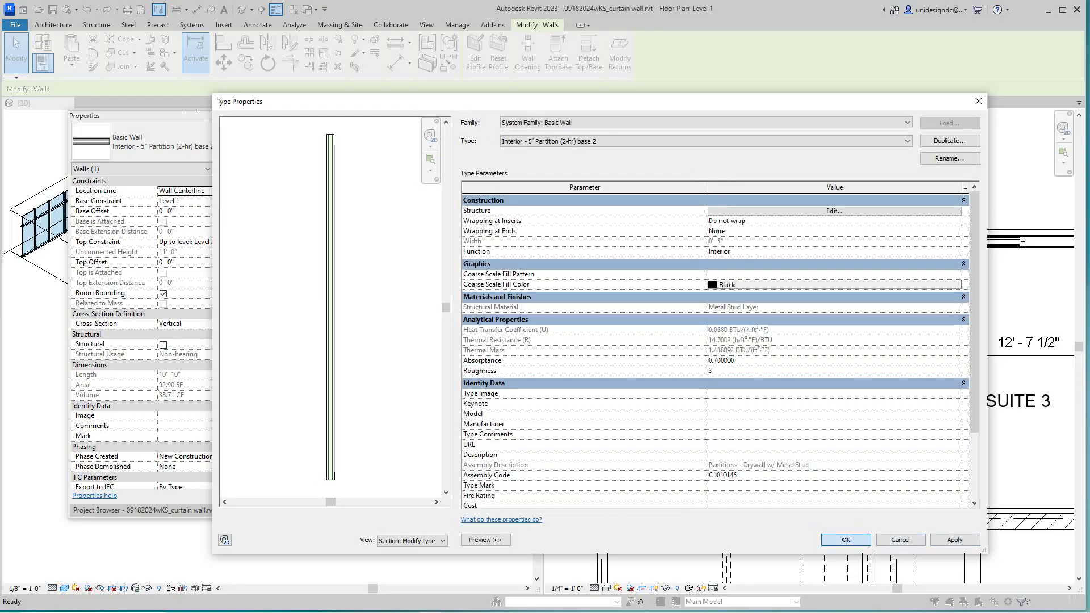
{"action": "left_click", "coordinate": [846, 539]}
- Clear the wall selection and move the Properties palette aside to uncover the building in the 3D view
{"action": "scroll", "coordinate": [742, 328], "scroll_direction": "down", "scroll_amount": 5}
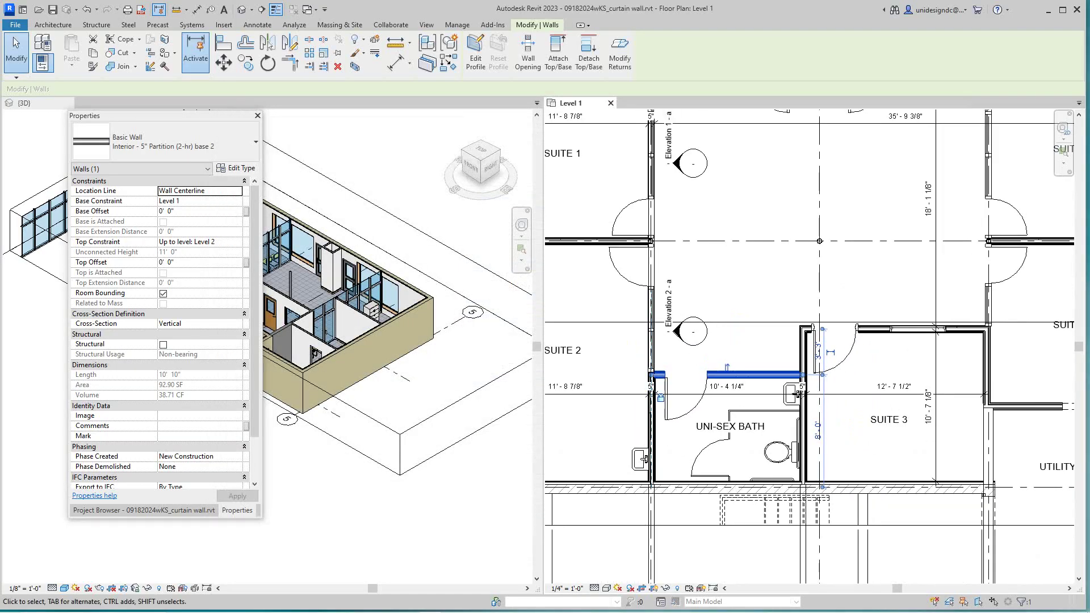
{"action": "key", "text": "Escape"}
{"action": "key", "text": "z"}
{"action": "key", "text": "a"}
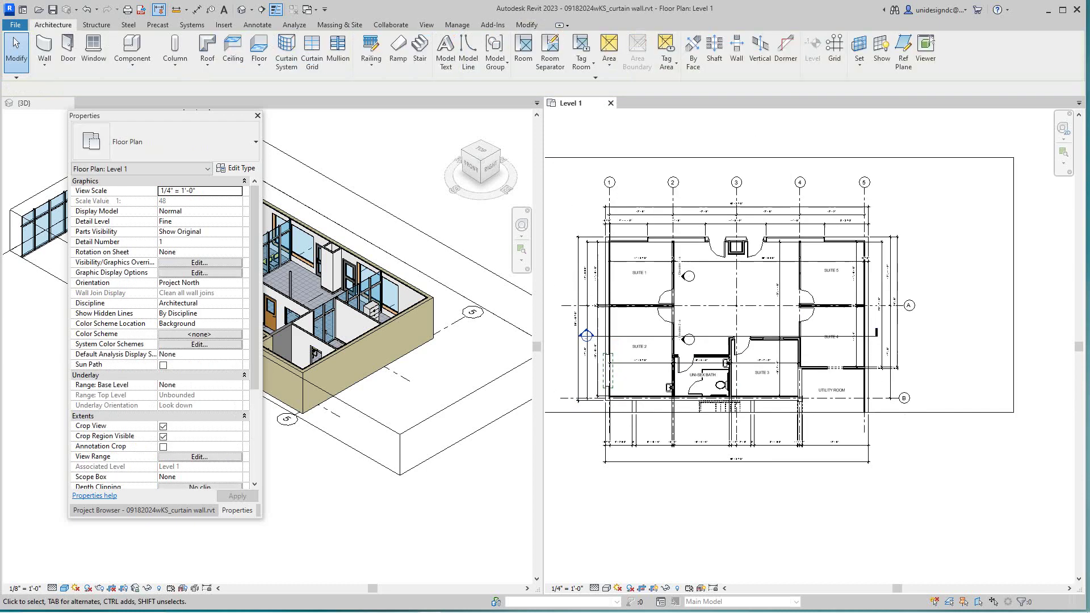
{"action": "key", "text": "ctrl+Tab"}
{"action": "scroll", "coordinate": [433, 194], "scroll_direction": "up", "scroll_amount": 2}
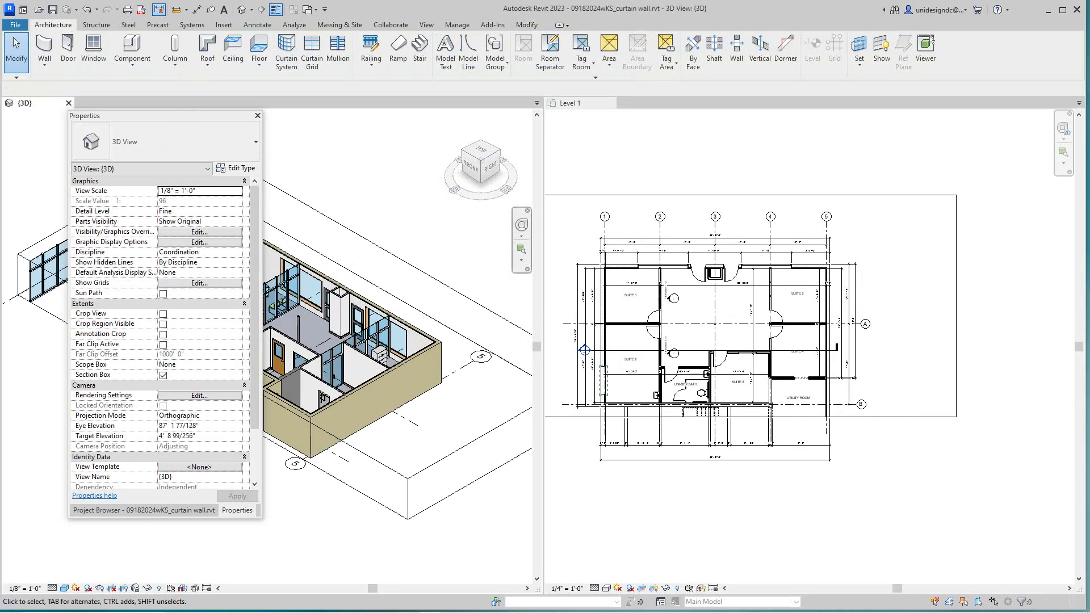
{"action": "left_click_drag", "start_coordinate": [225, 119], "coordinate": [110, 164]}
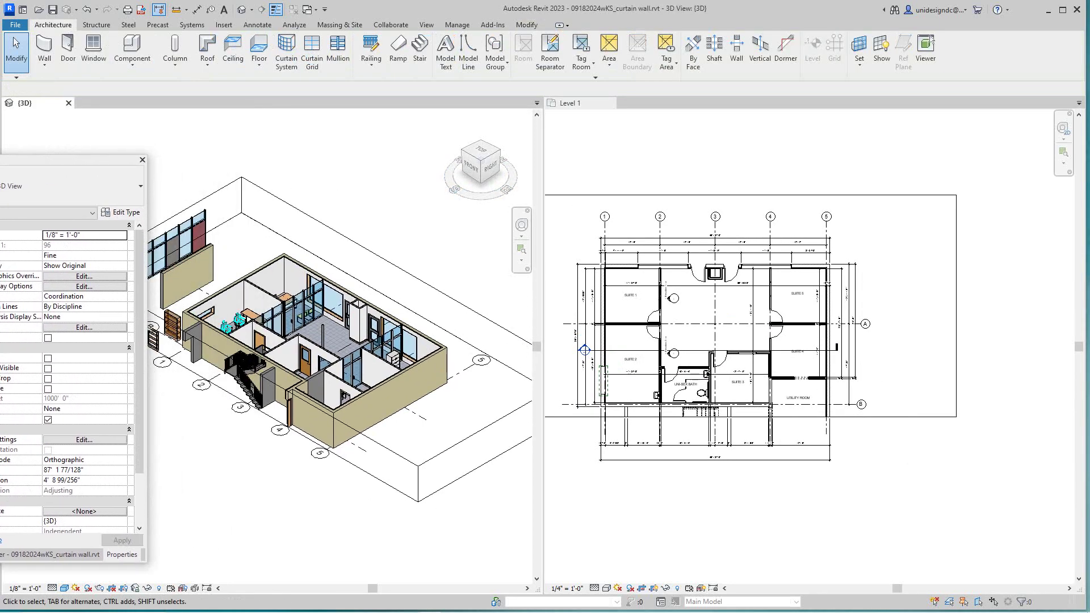
- Inspect the adobe sample wall and the building's exterior walls around the windows and doors from several sides in 3D
{"action": "scroll", "coordinate": [276, 279], "scroll_direction": "up", "scroll_amount": 3}
{"action": "scroll", "coordinate": [151, 286], "scroll_direction": "down", "scroll_amount": 4}
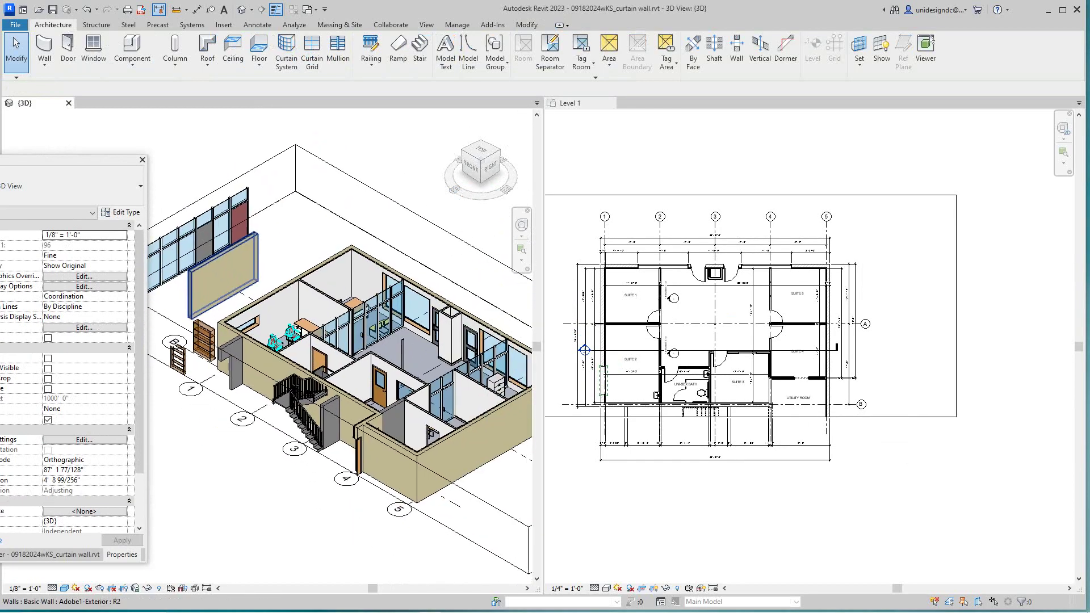
{"action": "left_click_drag", "start_coordinate": [481, 166], "coordinate": [435, 175]}
{"action": "scroll", "coordinate": [532, 339], "scroll_direction": "up", "scroll_amount": 3}
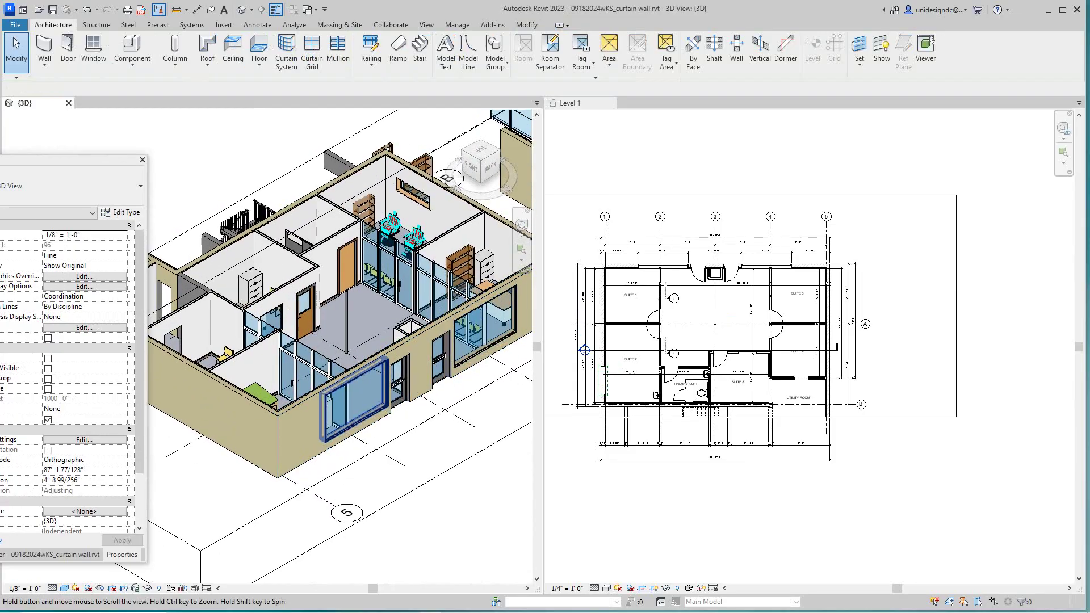
{"action": "scroll", "coordinate": [285, 396], "scroll_direction": "up", "scroll_amount": 5}
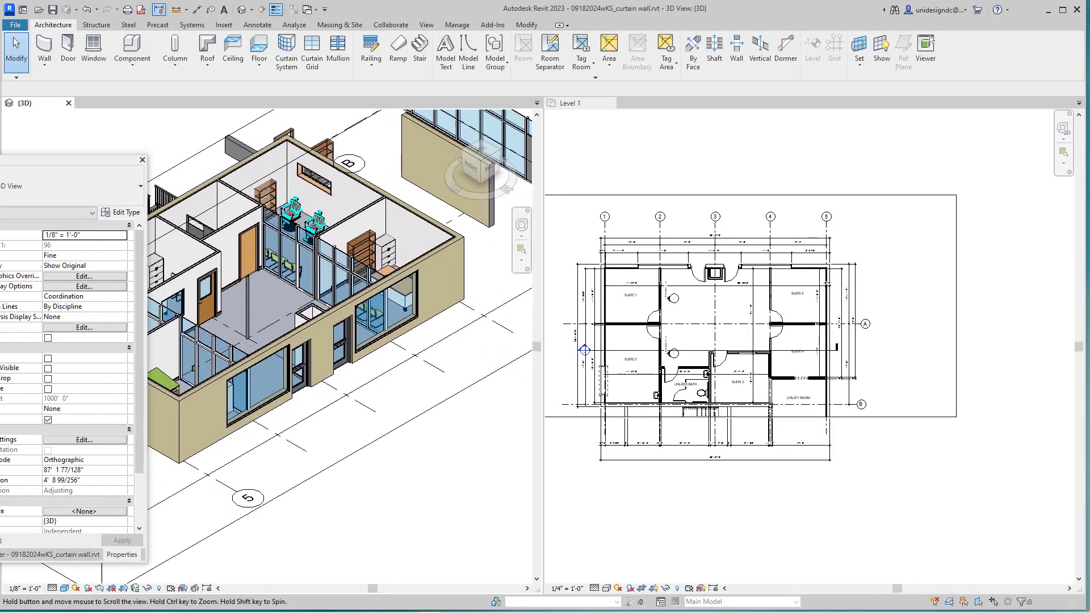
{"action": "scroll", "coordinate": [405, 482], "scroll_direction": "down", "scroll_amount": 1}
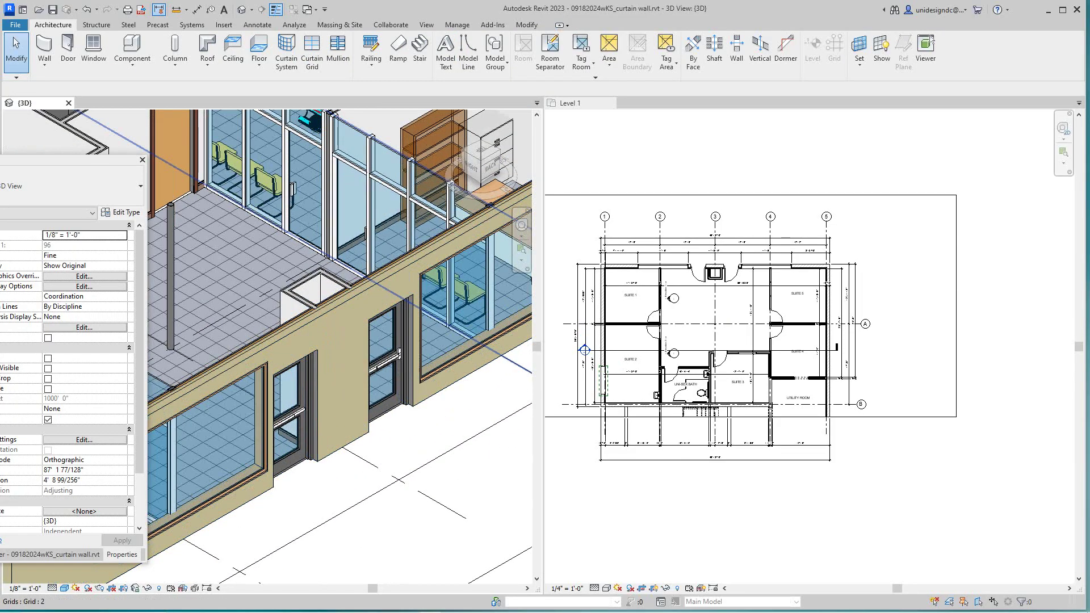
{"action": "scroll", "coordinate": [665, 370], "scroll_direction": "down", "scroll_amount": 3}
{"action": "middle_click_drag", "start_coordinate": [341, 341], "coordinate": [332, 455]}
- In the Level 1 plan, select the exterior wall along grid 1 beside Suite 1 and open its type properties
{"action": "key", "text": "ctrl+Tab"}
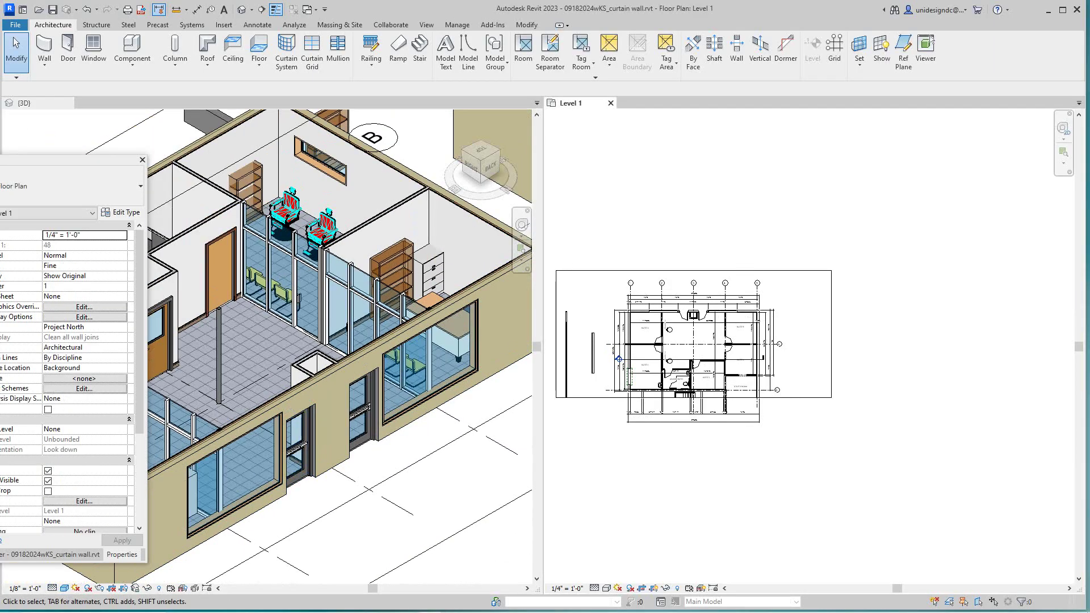
{"action": "scroll", "coordinate": [618, 359], "scroll_direction": "up", "scroll_amount": 4}
{"action": "middle_click_drag", "start_coordinate": [619, 359], "coordinate": [725, 566]}
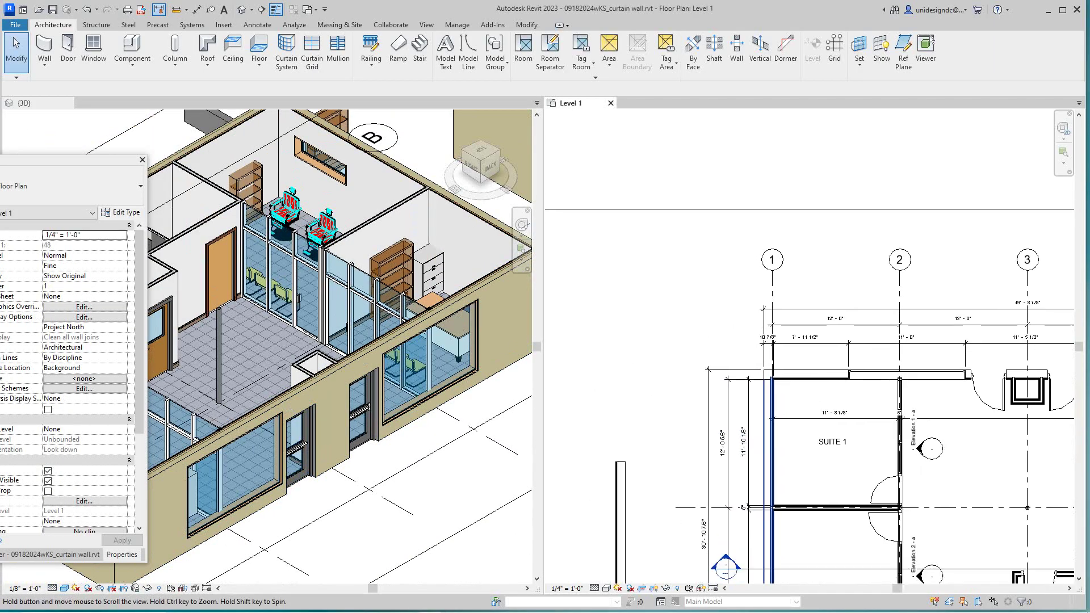
{"action": "scroll", "coordinate": [725, 566], "scroll_direction": "up", "scroll_amount": 3}
{"action": "left_click", "coordinate": [676, 369]}
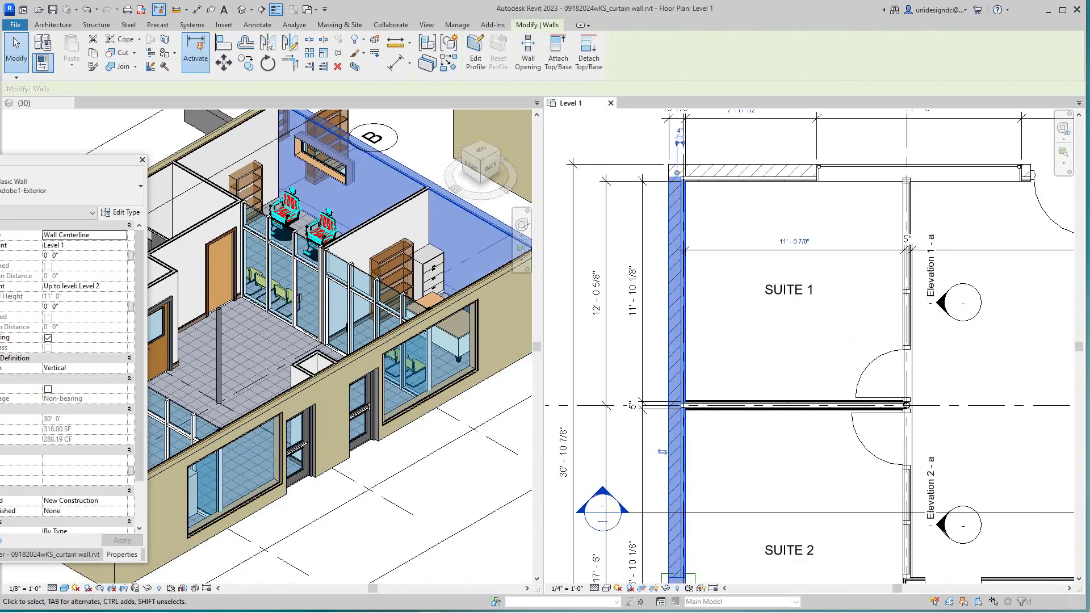
{"action": "left_click", "coordinate": [120, 212]}
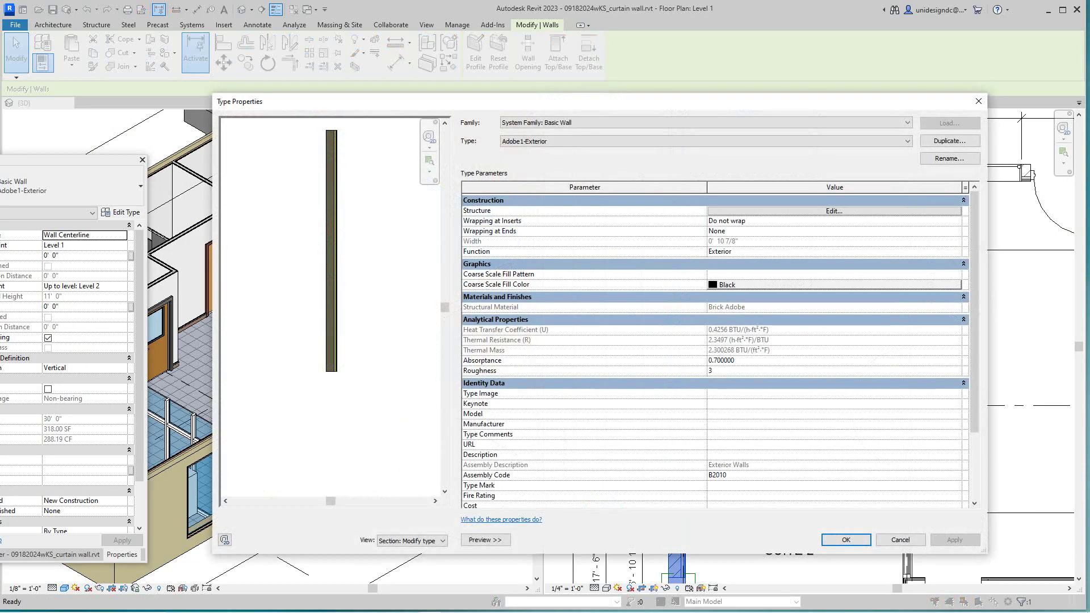
- Examine the Adobe1-Exterior wall's layers up close in the section preview of the type properties
{"action": "scroll", "coordinate": [319, 334], "scroll_direction": "up", "scroll_amount": 4}
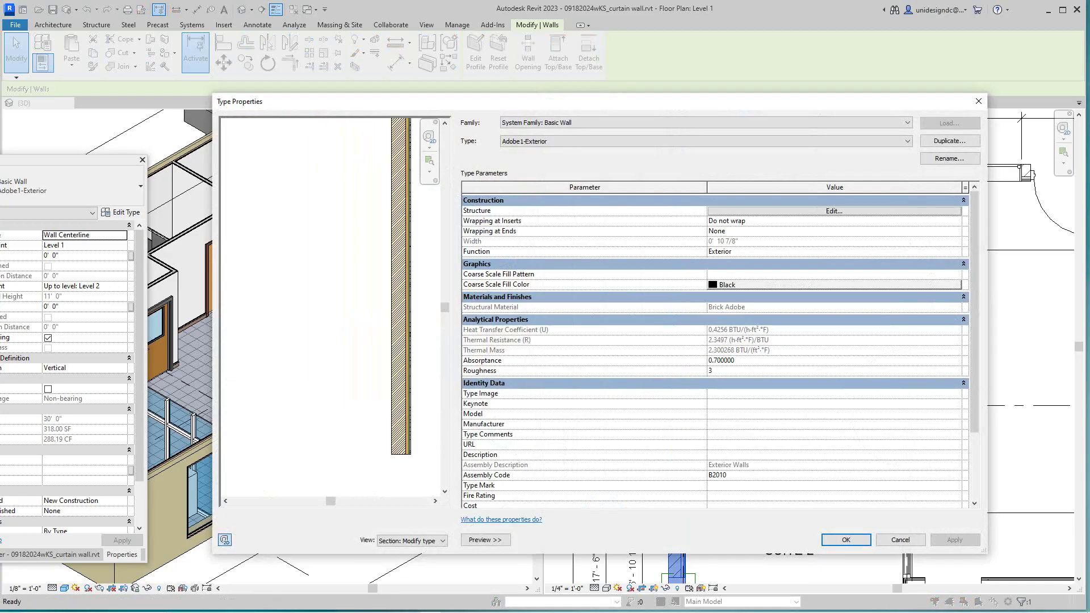
{"action": "scroll", "coordinate": [319, 334], "scroll_direction": "down", "scroll_amount": 2}
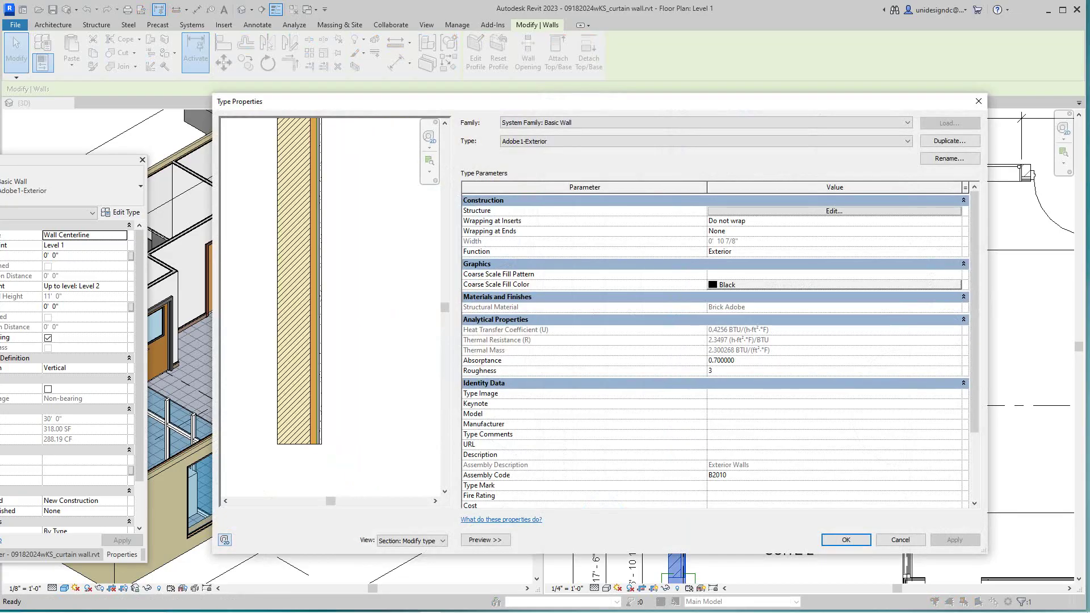
{"action": "scroll", "coordinate": [319, 333], "scroll_direction": "up", "scroll_amount": 1}
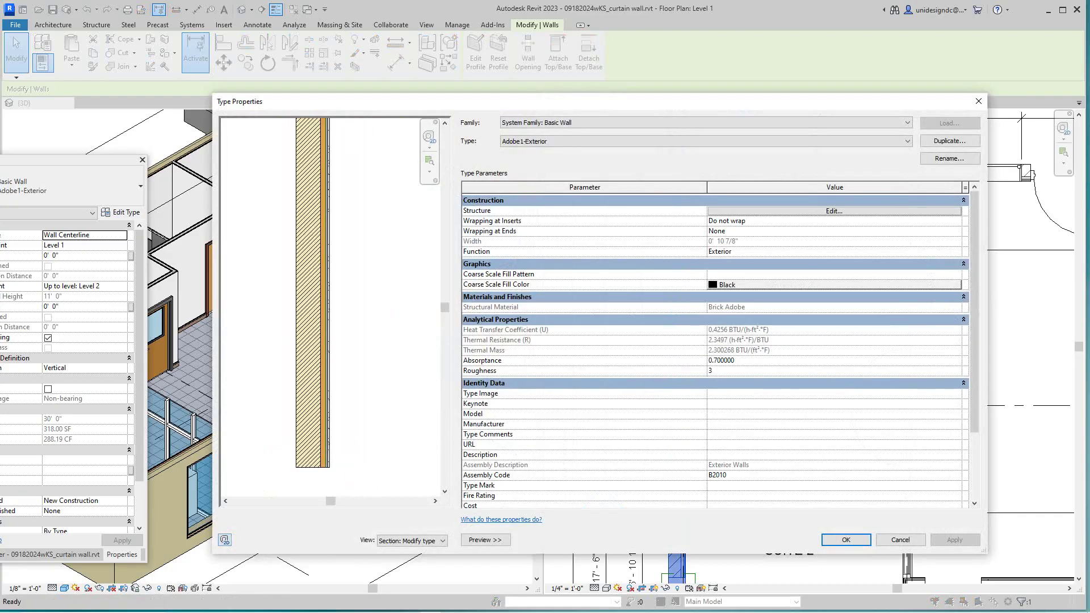
{"action": "mouse_move", "coordinate": [319, 334]}
{"action": "middle_mouse_down"}
{"action": "mouse_move", "coordinate": [307, 368]}
{"action": "mouse_move", "coordinate": [310, 323]}
{"action": "middle_mouse_up"}
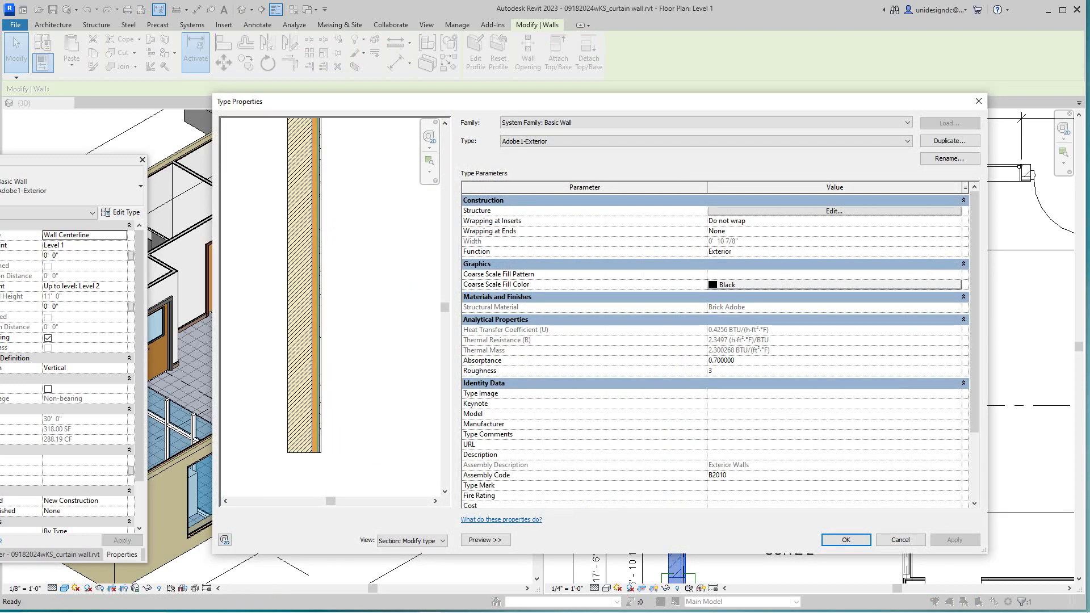
{"action": "scroll", "coordinate": [298, 448], "scroll_direction": "up", "scroll_amount": 2}
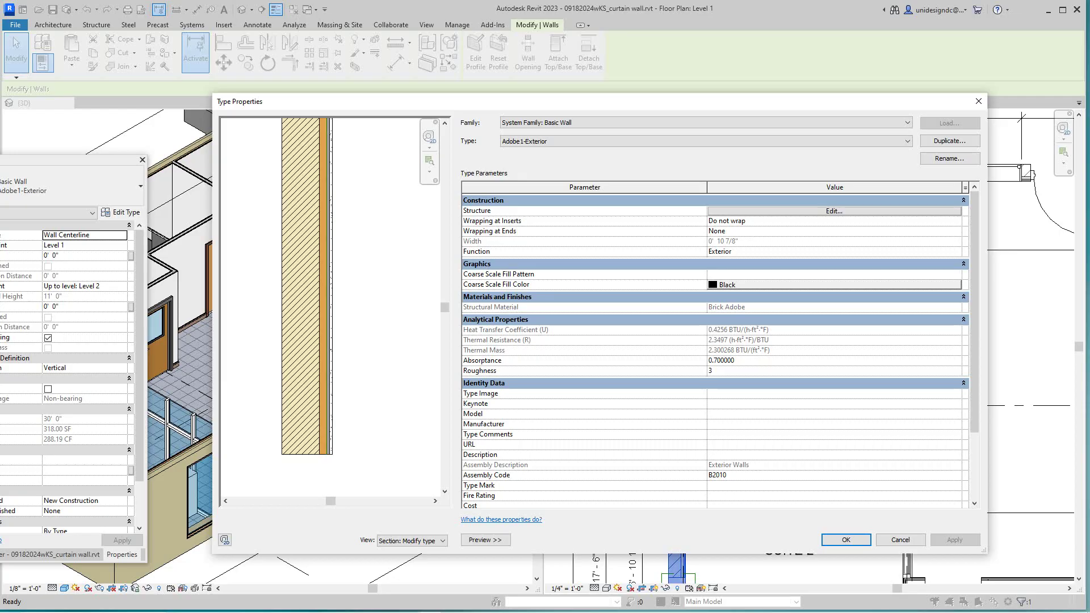
- Review the Adobe1-Exterior layer structure, then accept both dialogs and clear the wall selection
{"action": "left_click", "coordinate": [834, 210]}
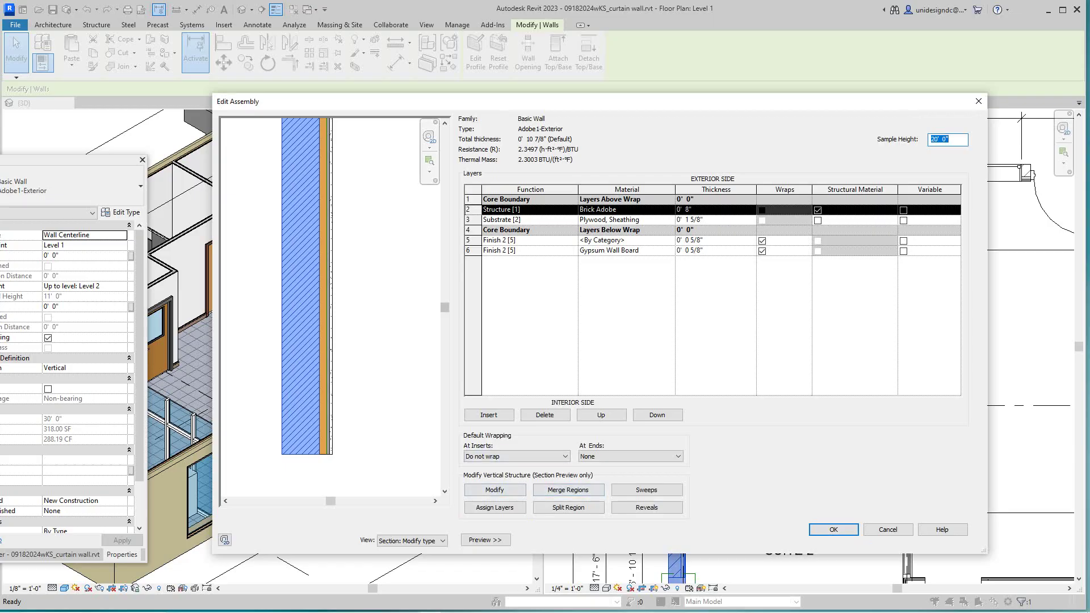
{"action": "scroll", "coordinate": [318, 284], "scroll_direction": "down", "scroll_amount": 3}
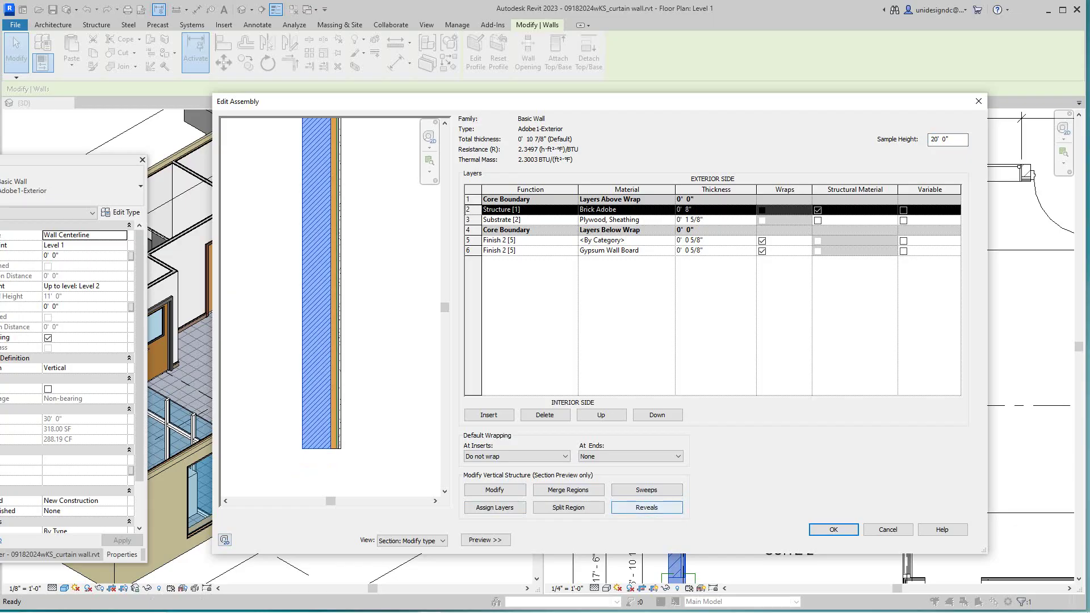
{"action": "left_click", "coordinate": [833, 529]}
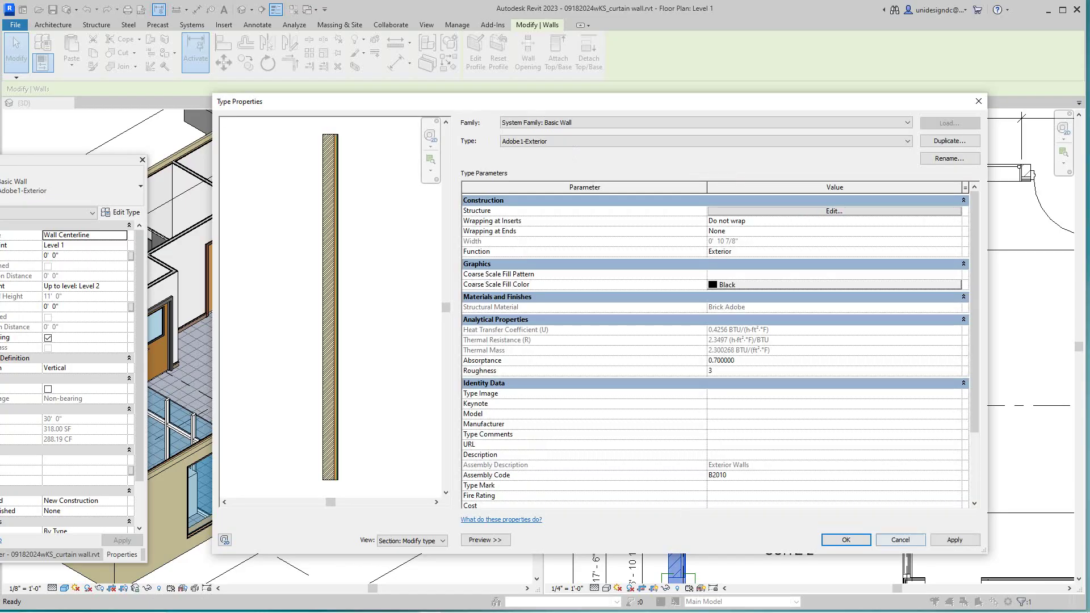
{"action": "left_click", "coordinate": [846, 540]}
{"action": "scroll", "coordinate": [696, 442], "scroll_direction": "down", "scroll_amount": 1}
{"action": "key", "text": "Escape"}
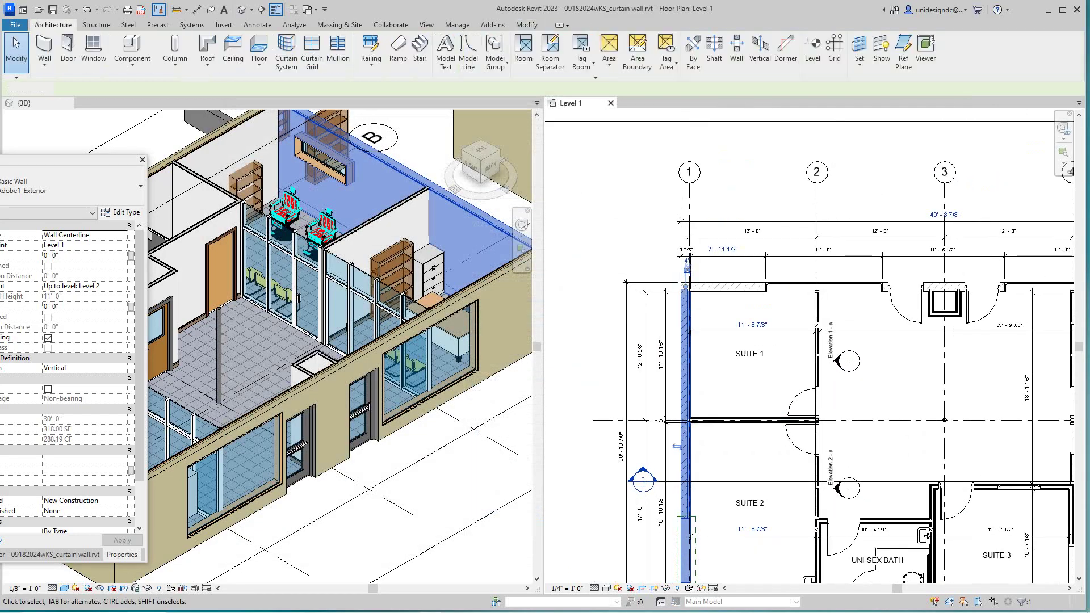